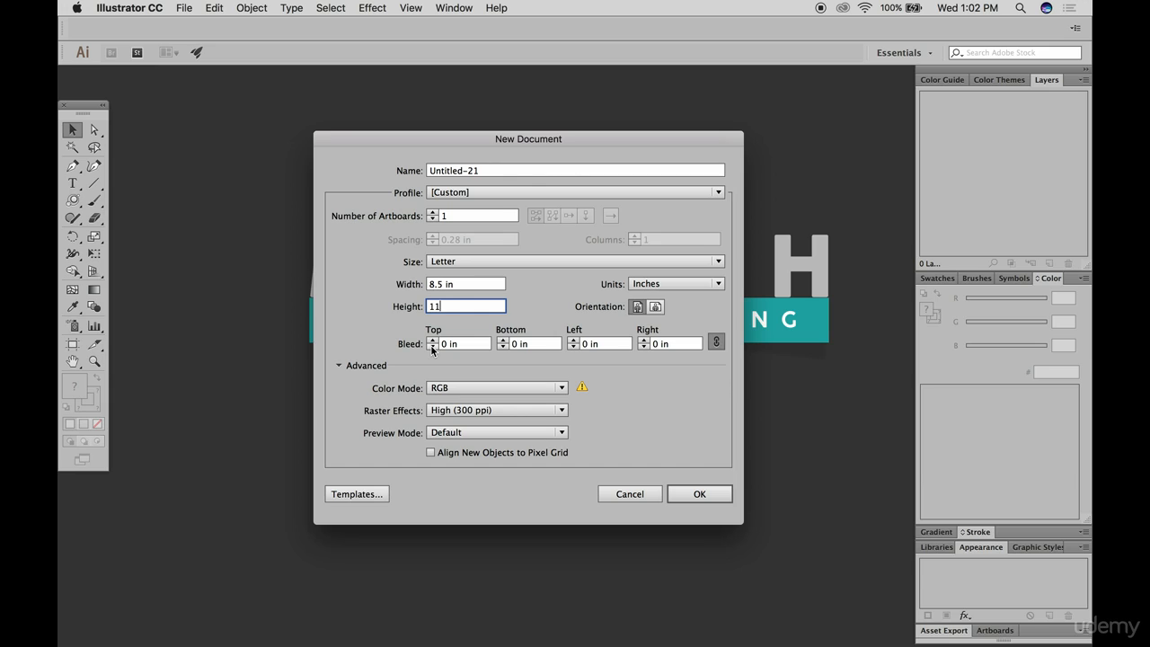
Set the color mode to CMYK and create the 8.5 × 11 in letter document
left_click(468, 388)
left_click(470, 404)
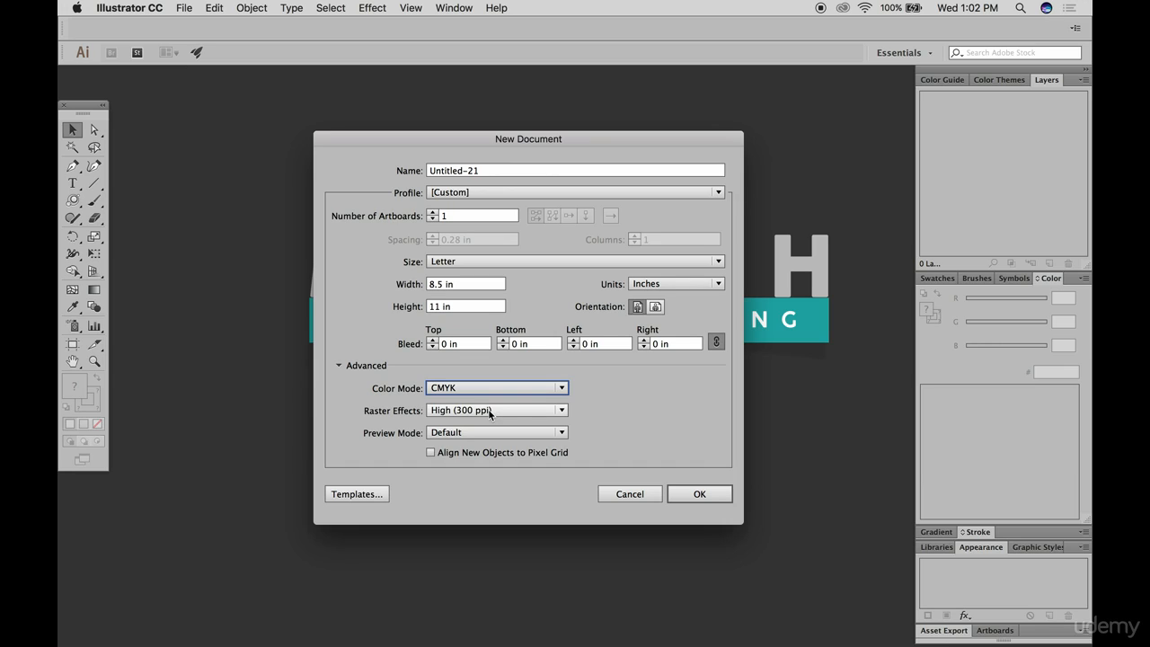
left_click(695, 493)
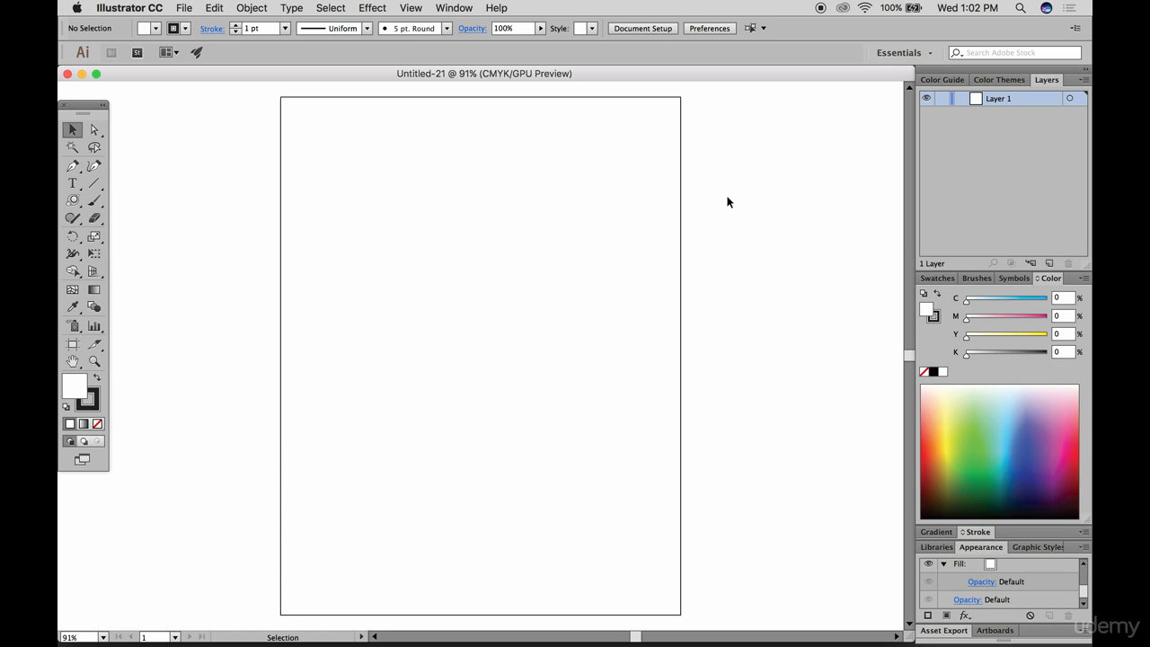
Open pexels-photo-347964.jpeg from the desktop in Illustrator and bring the photo into the new letter-size document
left_click(155, 8)
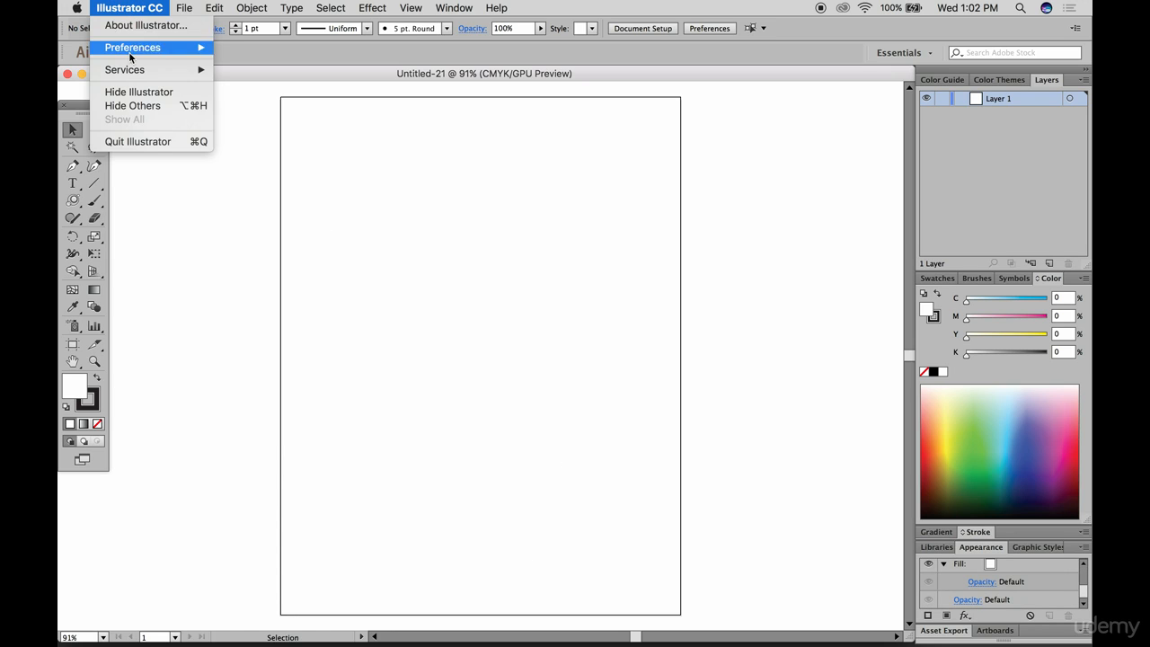
left_click(126, 89)
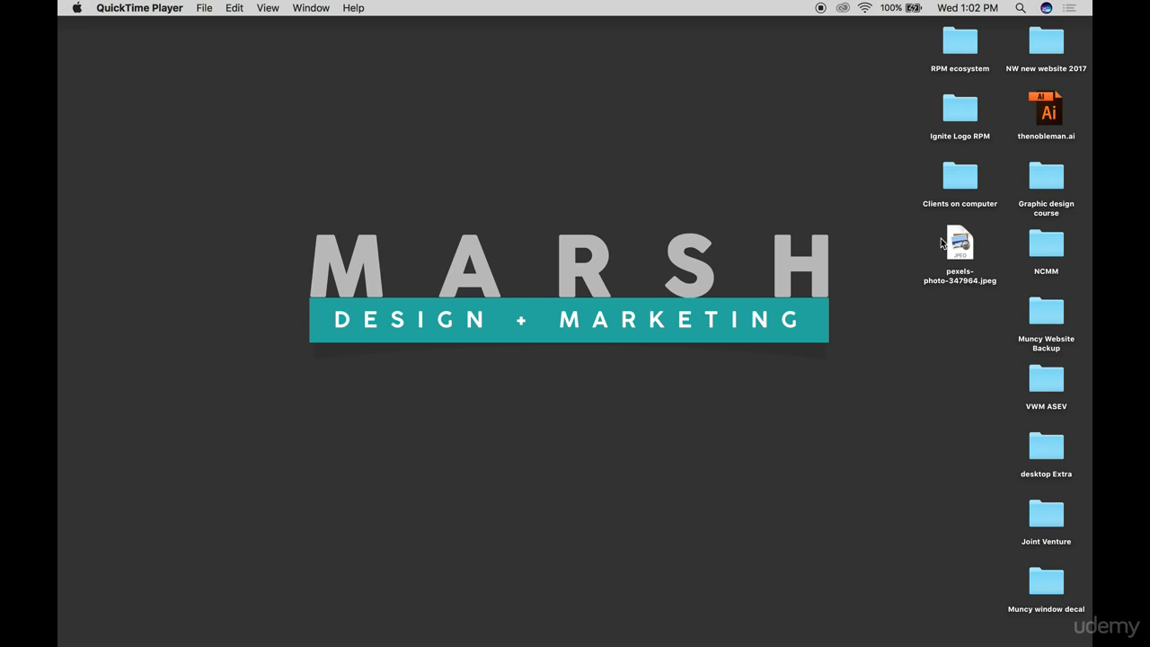
left_click_drag(942, 242, 457, 634)
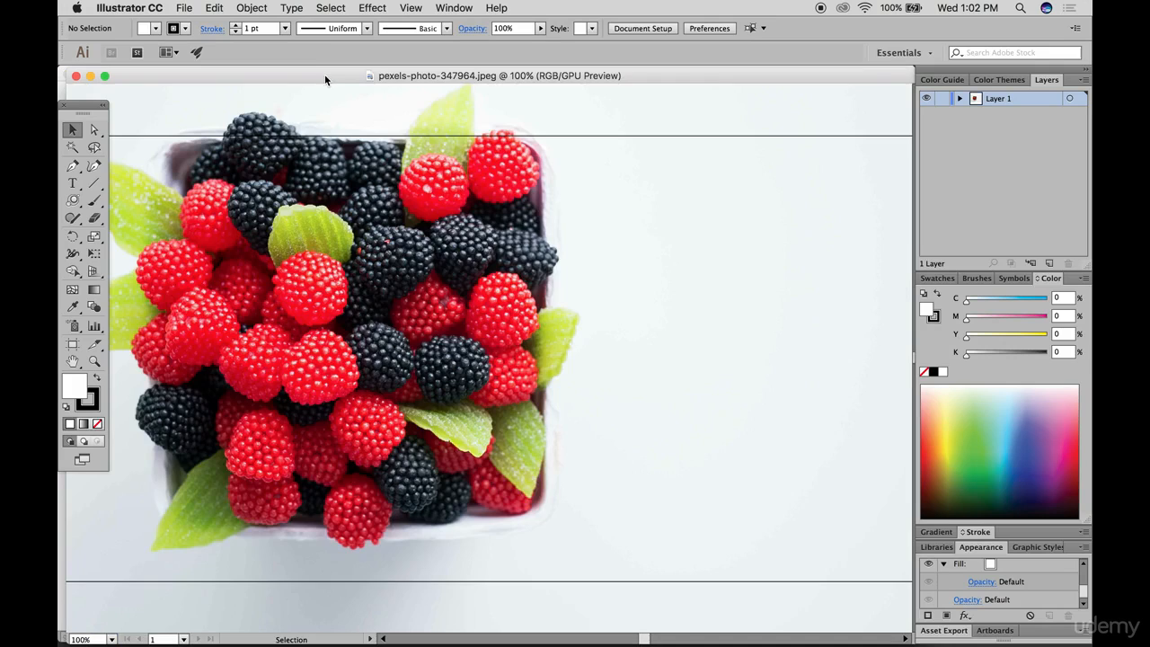
left_click_drag(324, 79, 794, 197)
left_click_drag(616, 302, 405, 288)
Scale the berry photo to about 17.6 × 11.7 in and position it so it covers the whole artboard
scroll(440, 314, "down", 2)
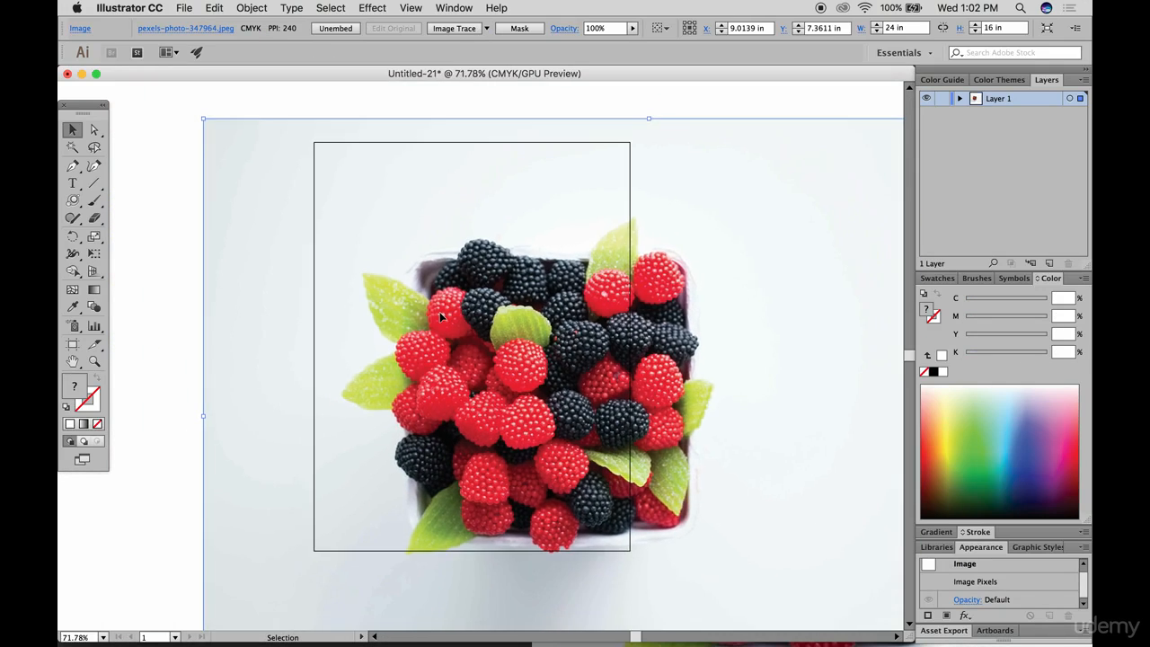
scroll(440, 315, "down", 1)
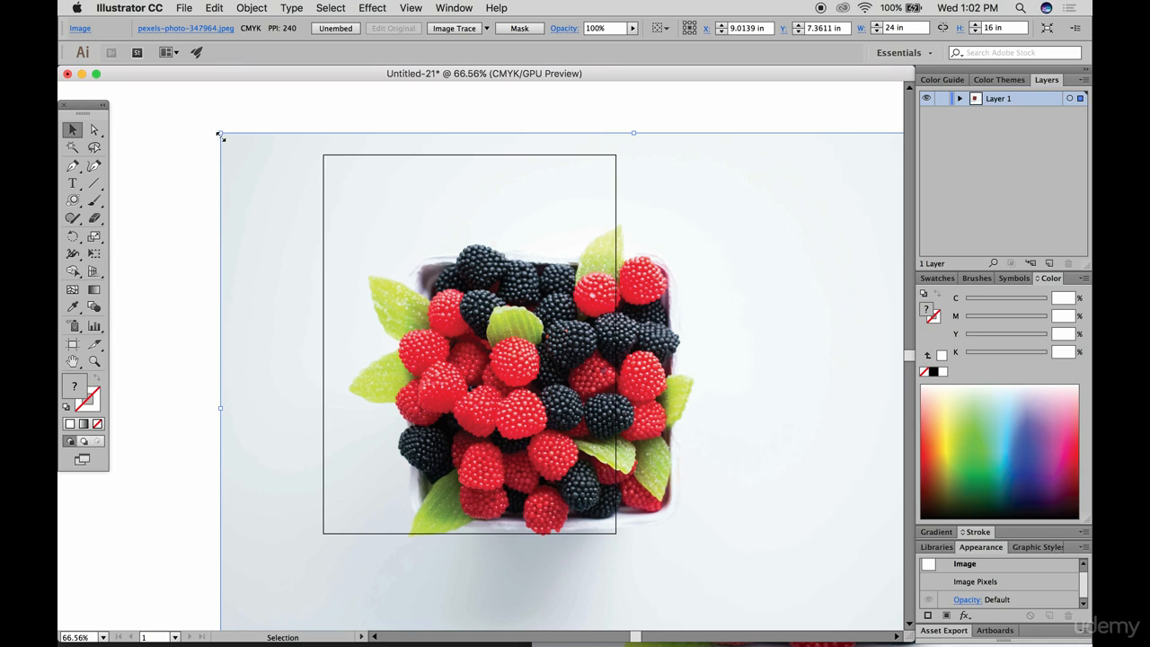
left_click_drag(219, 135, 336, 164)
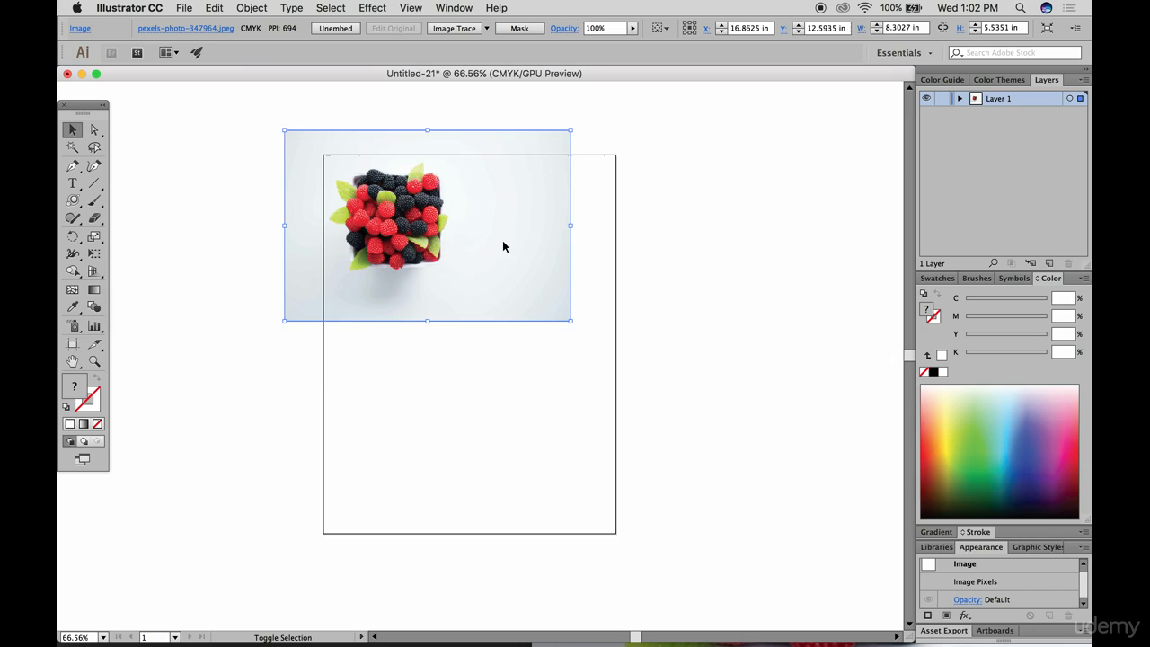
left_click_drag(569, 323, 892, 593)
left_click_drag(672, 377, 619, 376)
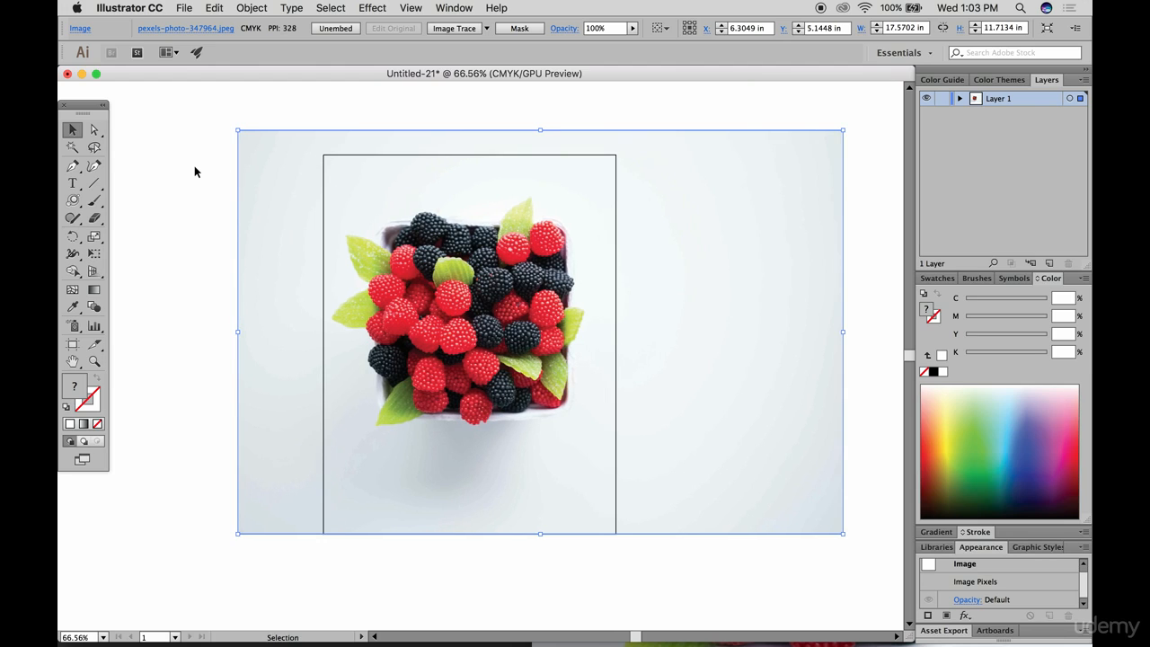
Cover the photo's overflow beyond the artboard's left, top and right edges with white rectangles without a stroke
left_click(163, 168)
left_click_drag(73, 200, 105, 197)
left_click_drag(207, 114, 323, 569)
left_click_drag(296, 94, 691, 153)
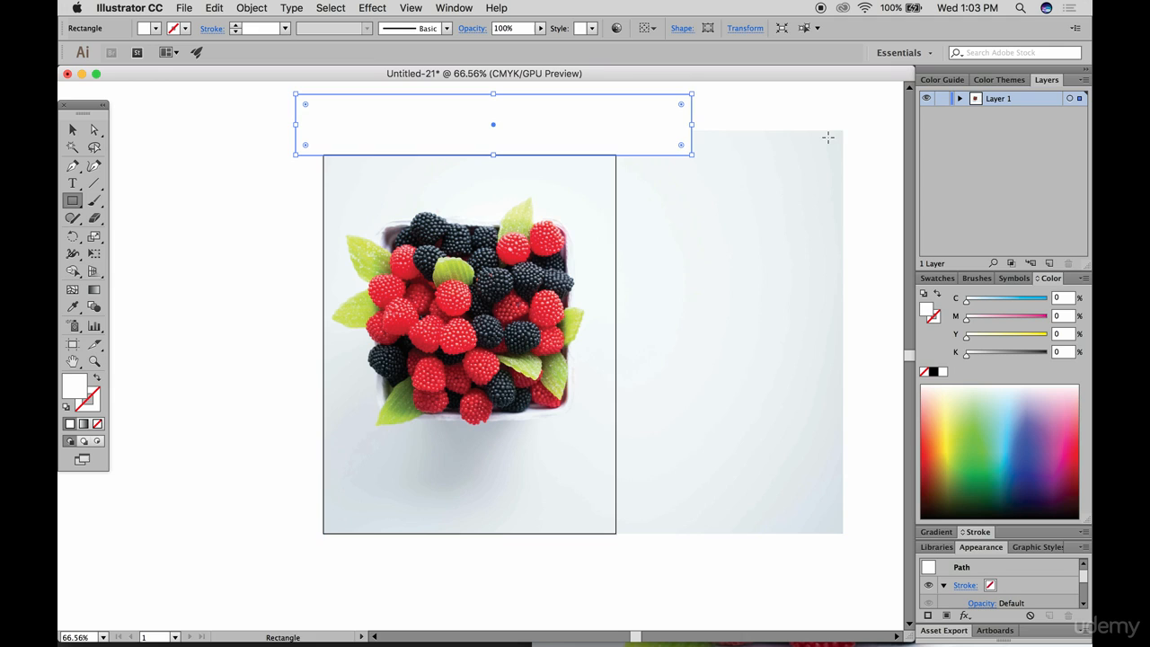
left_click_drag(863, 117, 616, 579)
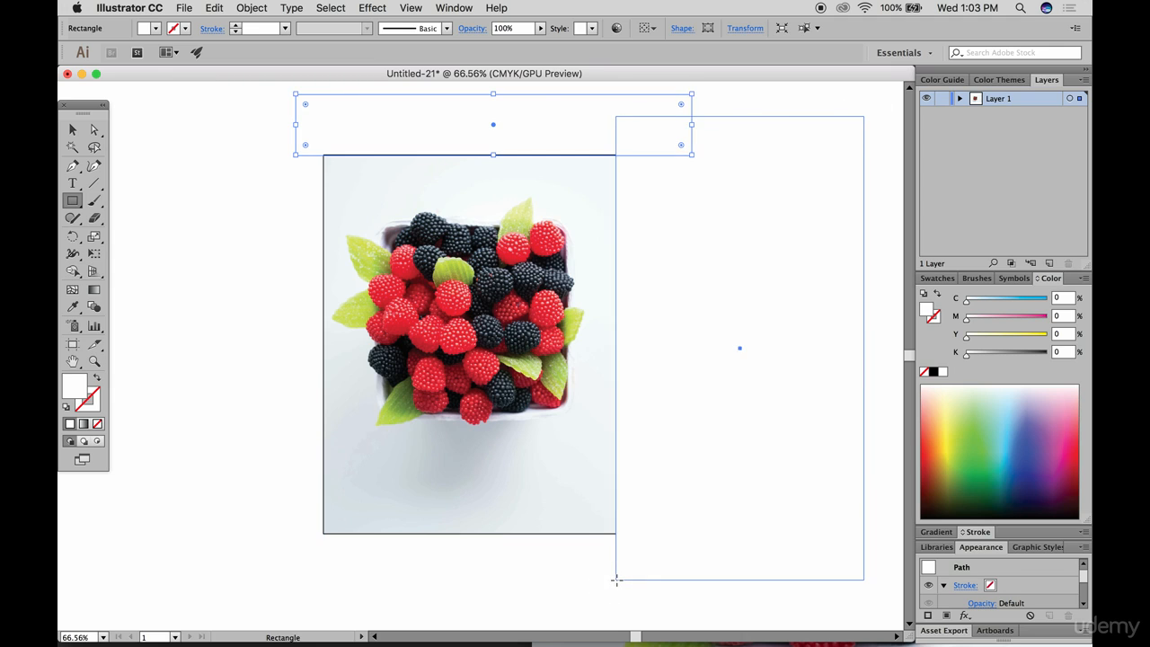
left_click(71, 129)
left_click(144, 154)
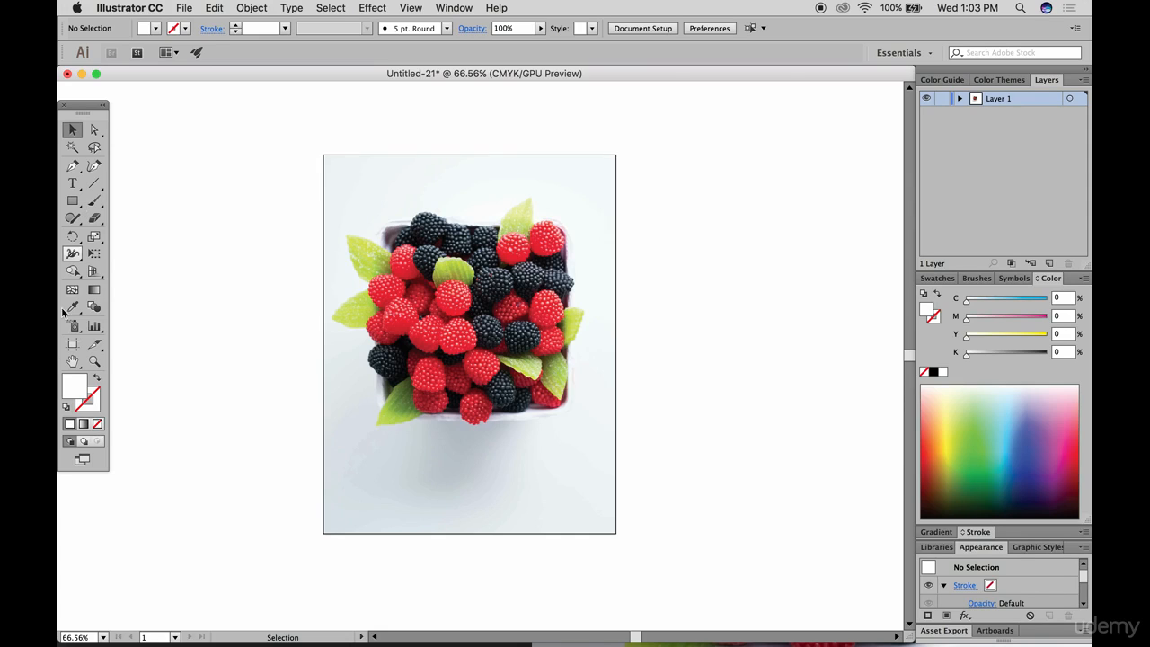
Set the fill color to dark gray, hex 282828
double_click(71, 390)
type("282828")
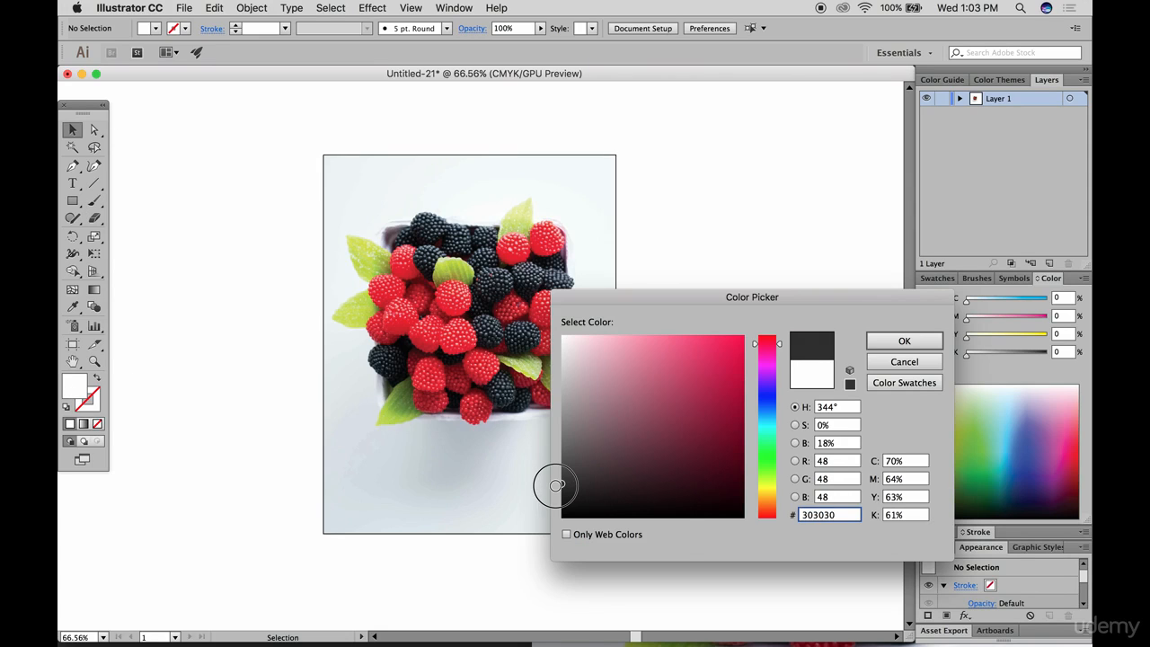
left_click(904, 341)
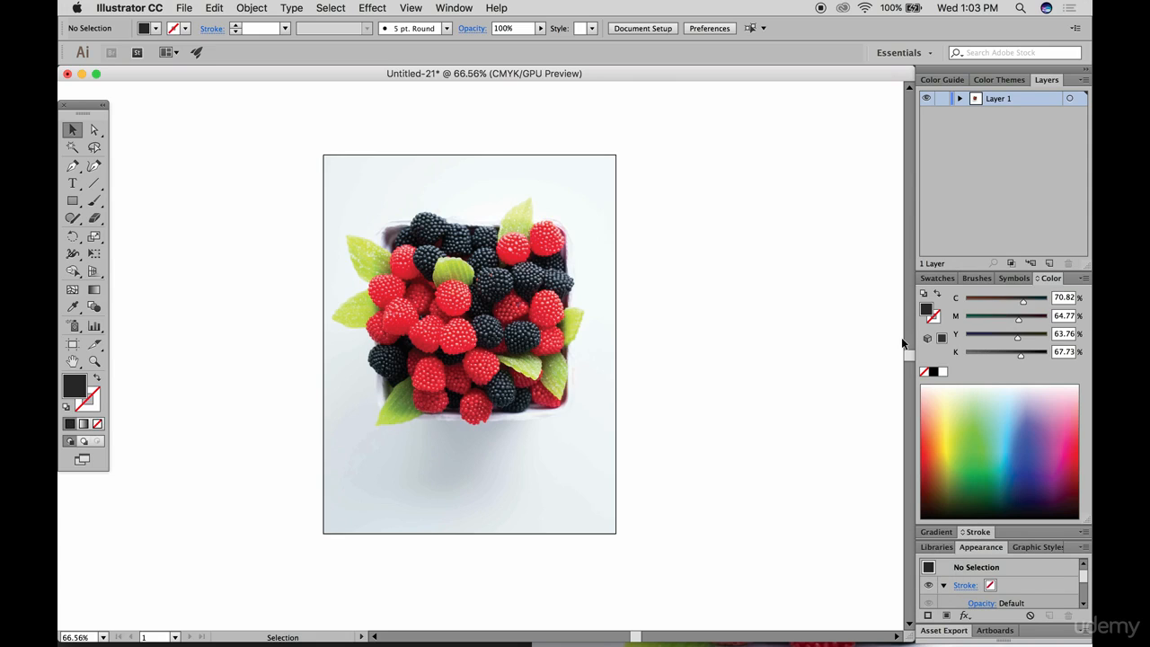
Add the headline text "BUY LOCAL. BUY FRESH!" in the empty area below the berries
left_click(72, 183)
scroll(355, 403, "up", 3)
scroll(354, 403, "down", 3)
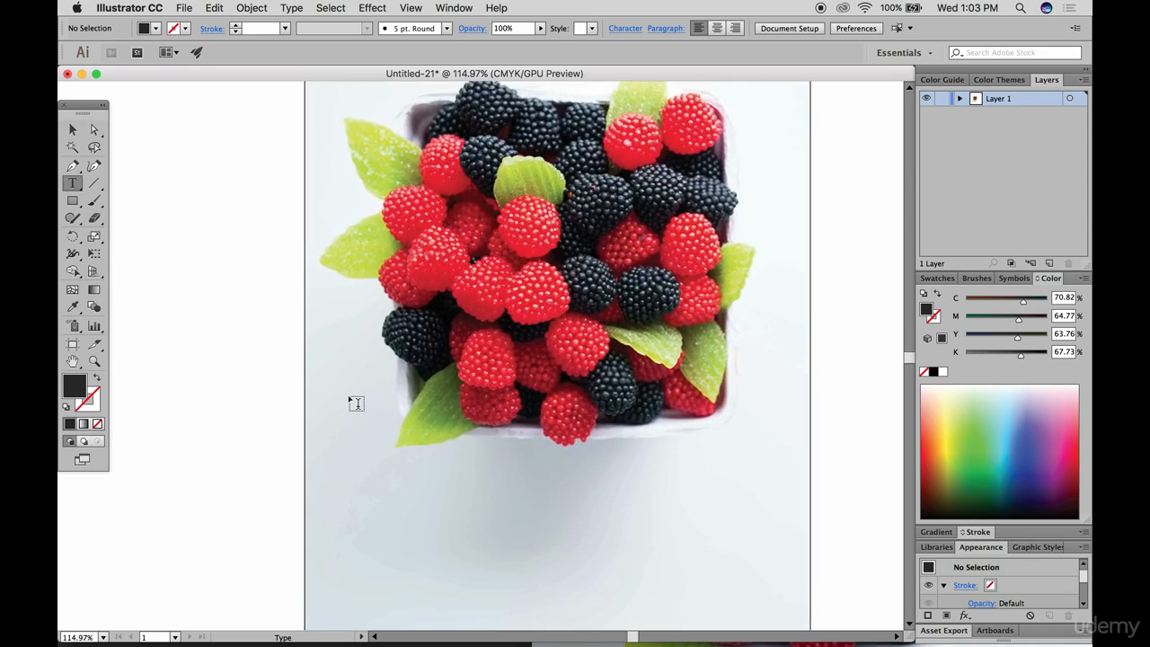
left_click(327, 378)
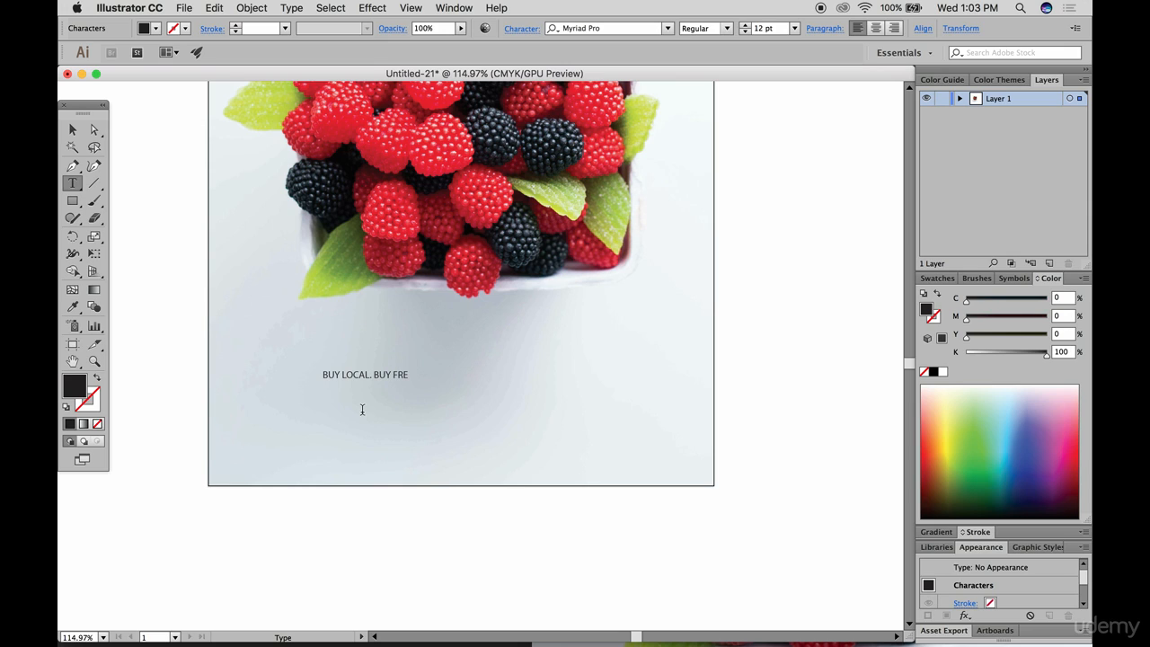
left_click(73, 129)
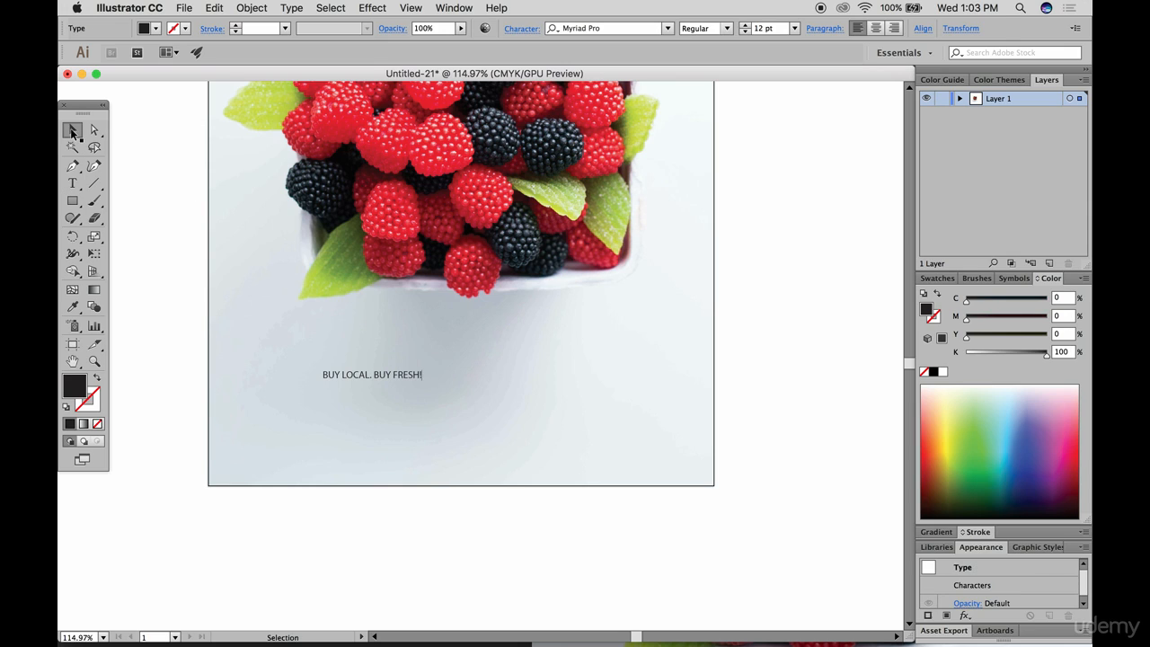
Enlarge the headline to about 44 pt below the berries and change its font to MrBubbleFont
left_click_drag(424, 371, 685, 281)
left_click_drag(614, 368, 576, 369)
left_click(646, 33)
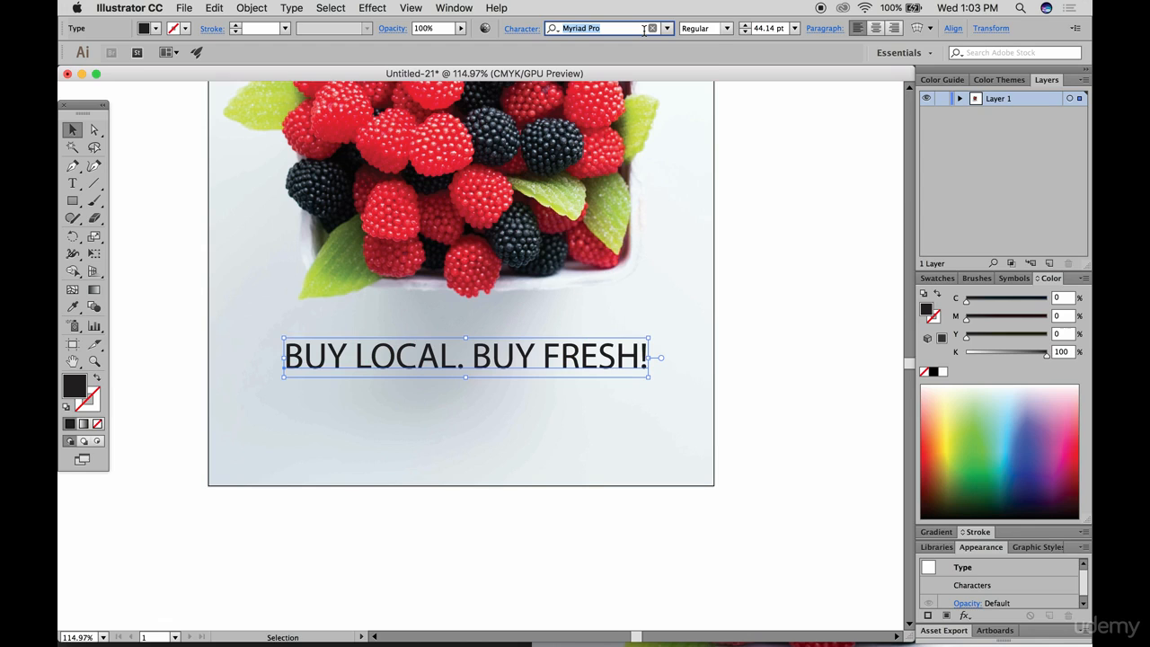
left_click(672, 29)
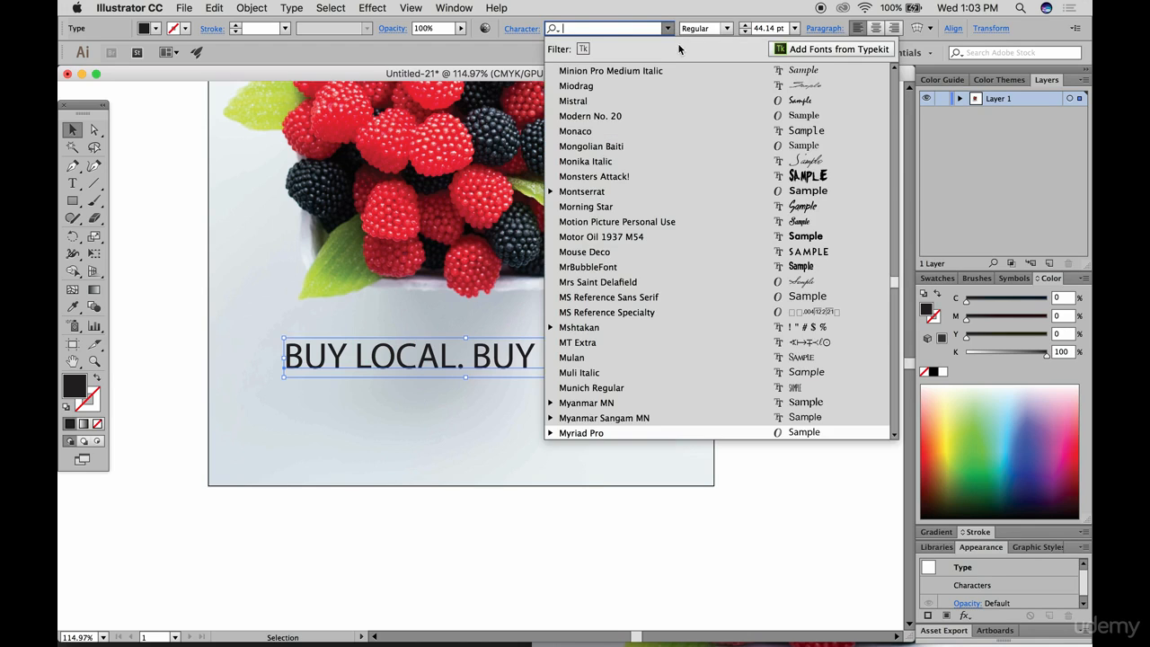
left_click(725, 267)
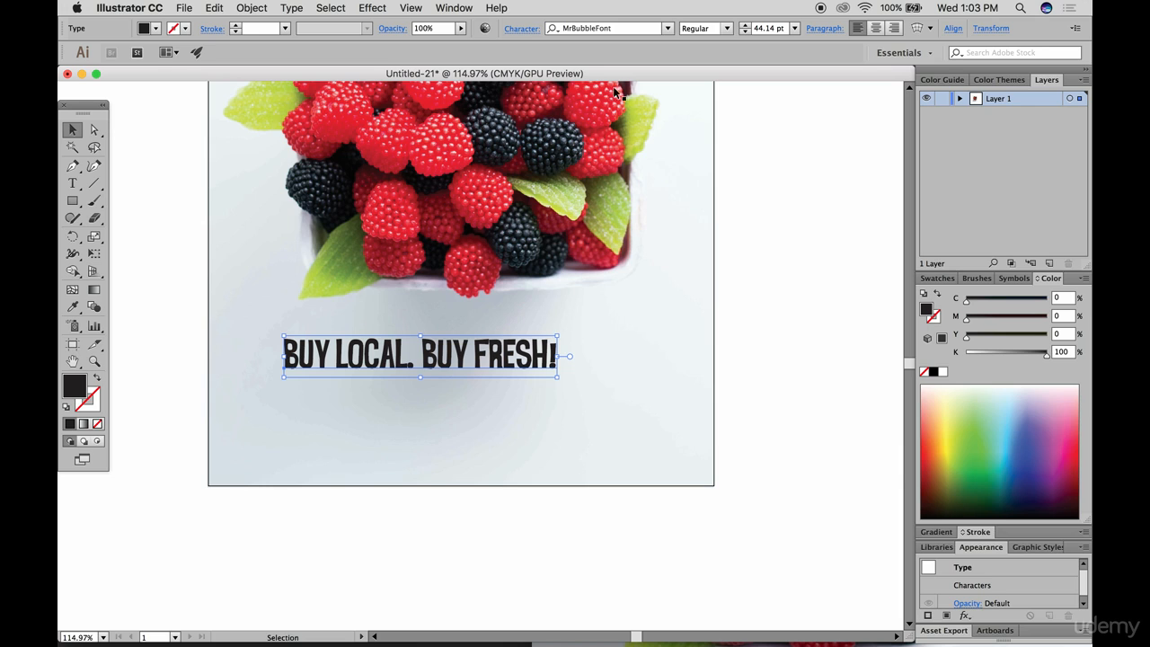
Set the headline's tracking to 25 and scale the text up to about 62 pt
left_click(538, 32)
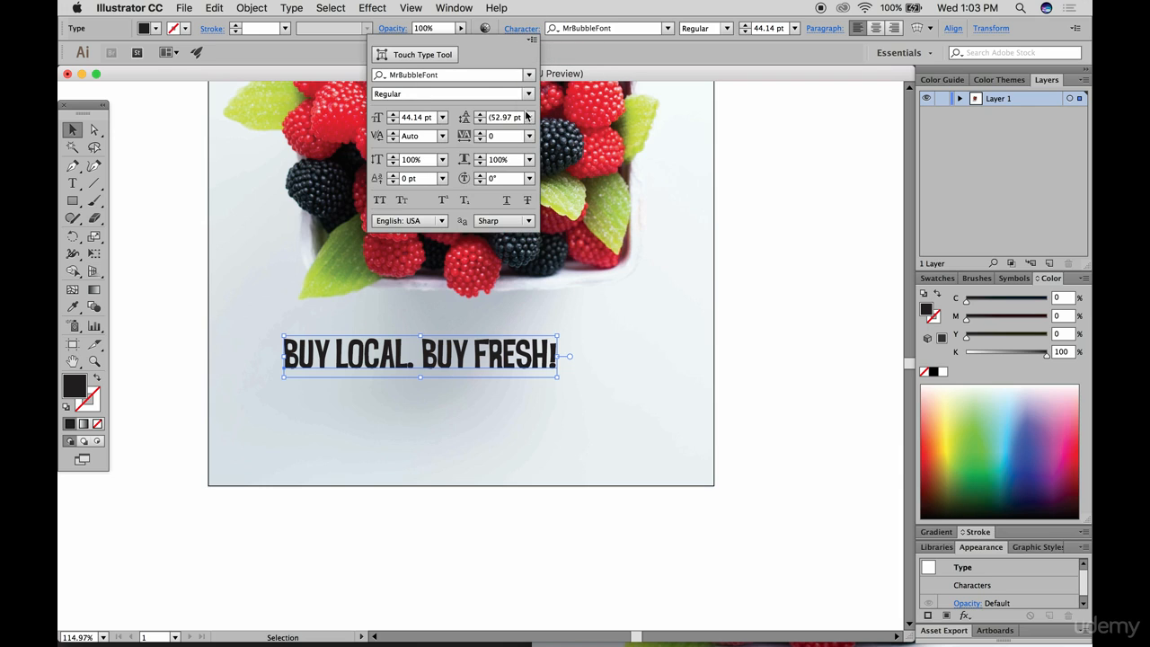
left_click(530, 135)
left_click(550, 324)
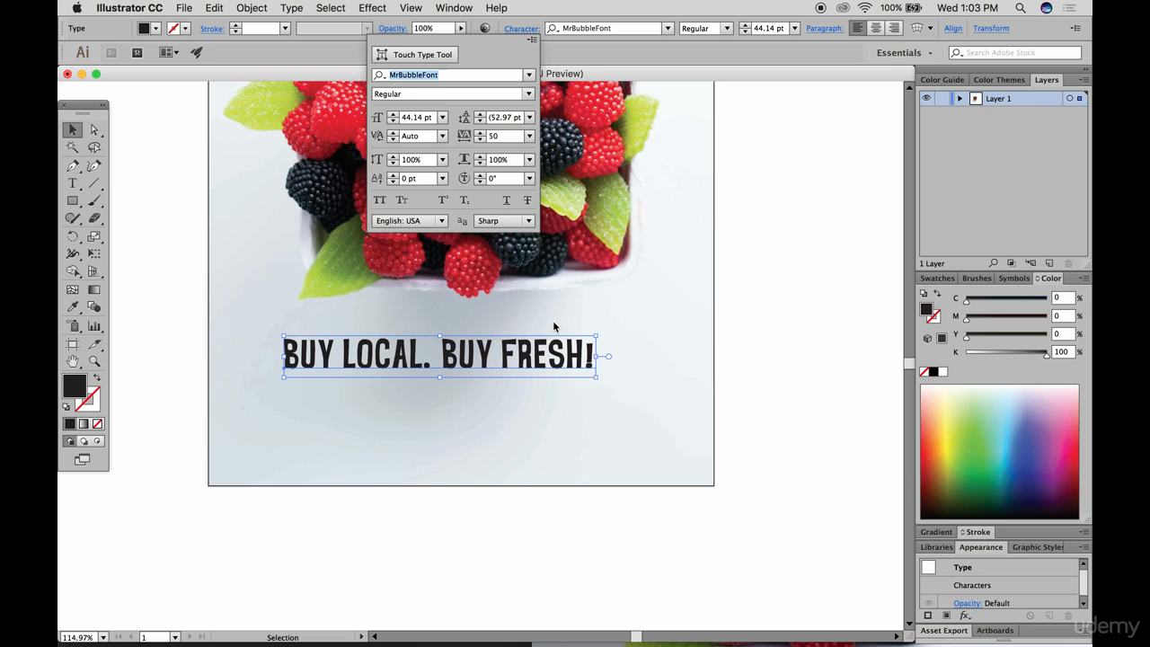
left_click(530, 135)
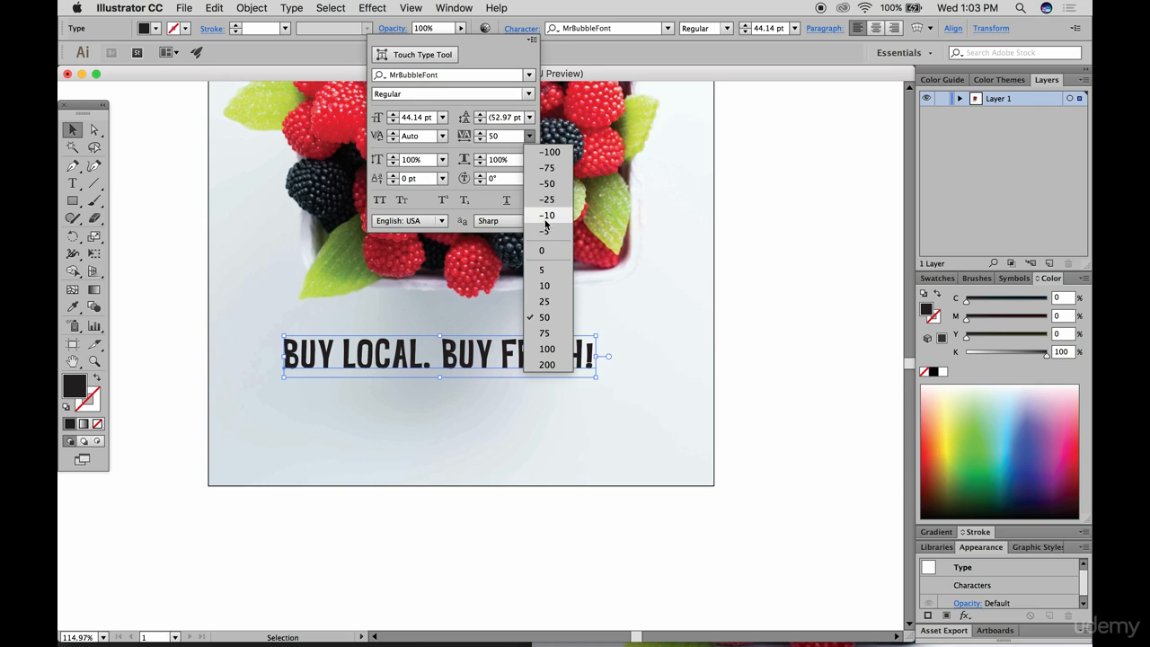
left_click(544, 300)
left_click(557, 351)
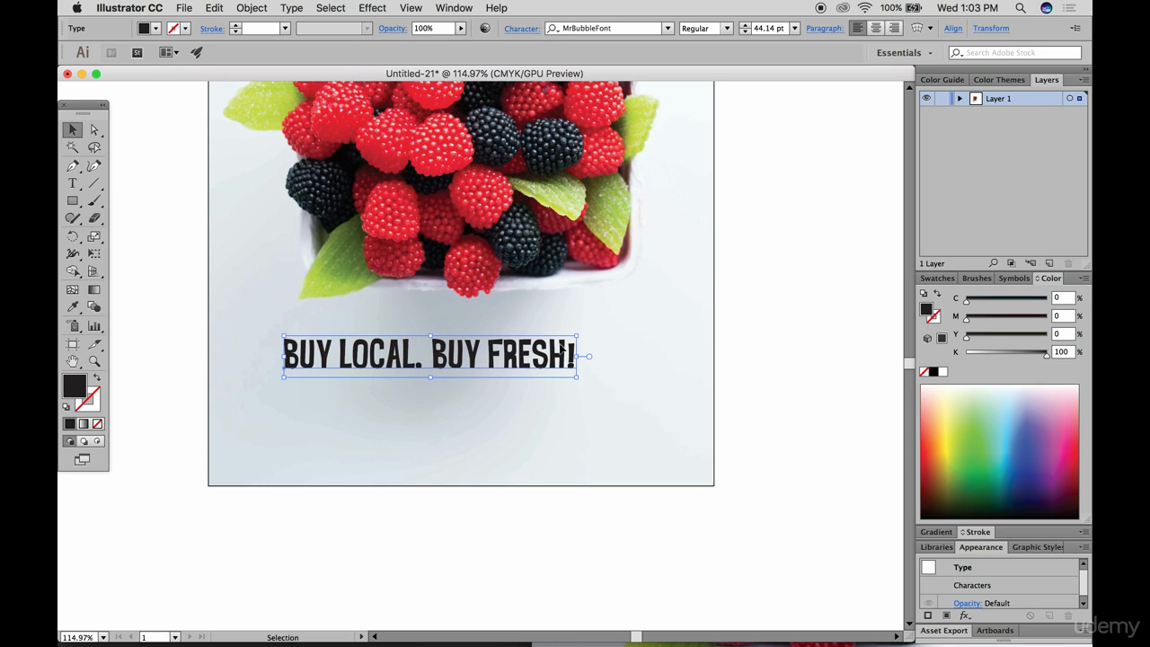
left_click_drag(576, 336, 690, 296)
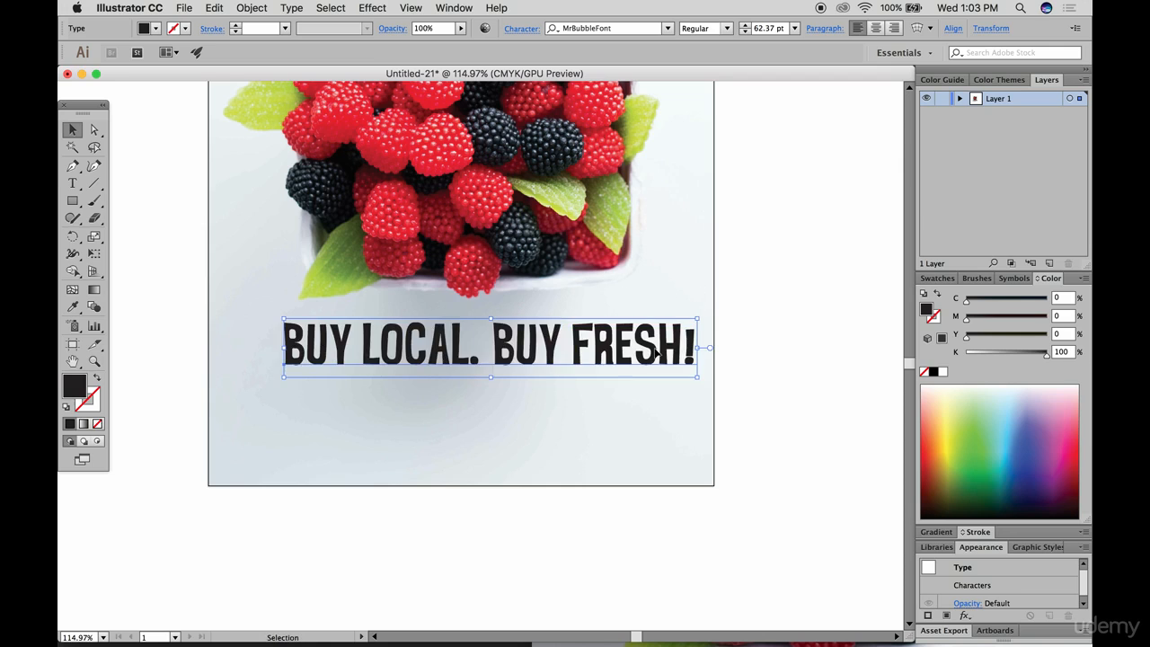
Center the headline under the berries, duplicate it directly below, and replace the copy's text with "Get everything you need online."
left_click_drag(643, 352, 569, 407)
double_click(570, 406)
key("super+a")
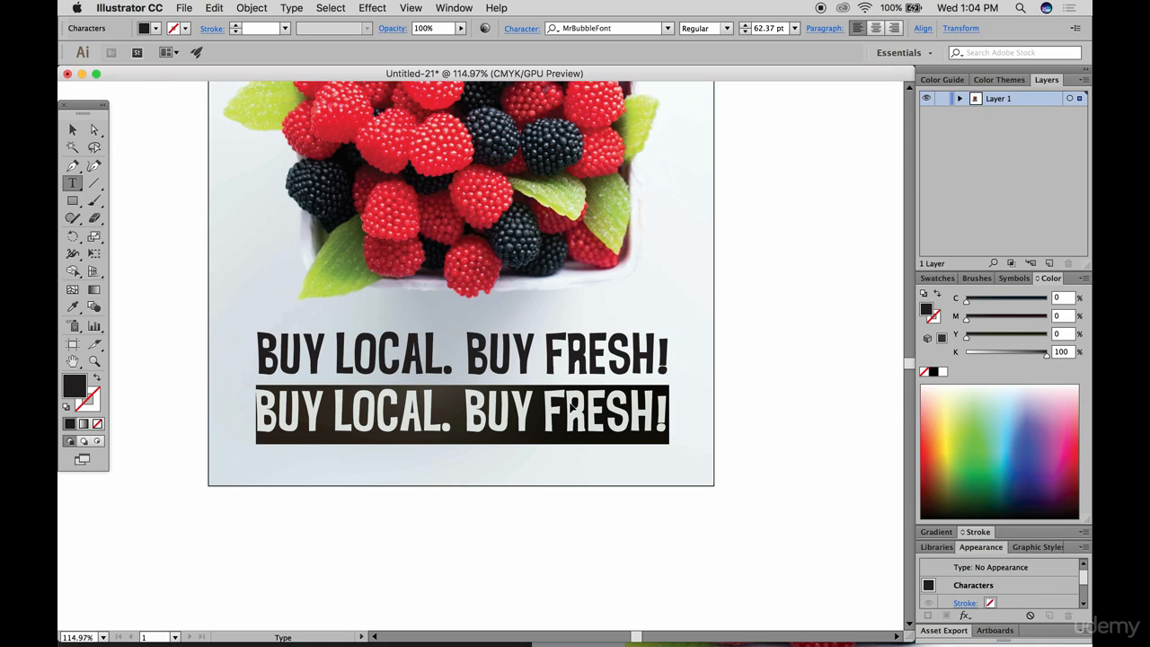
type("Get ever")
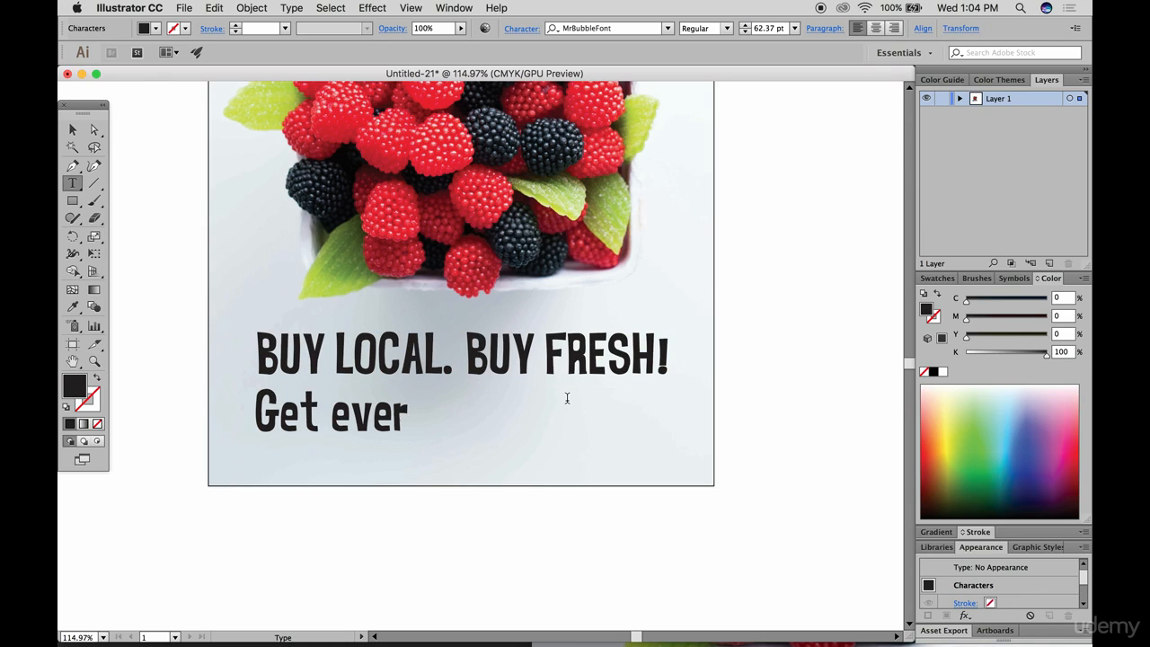
type("ything you need online.")
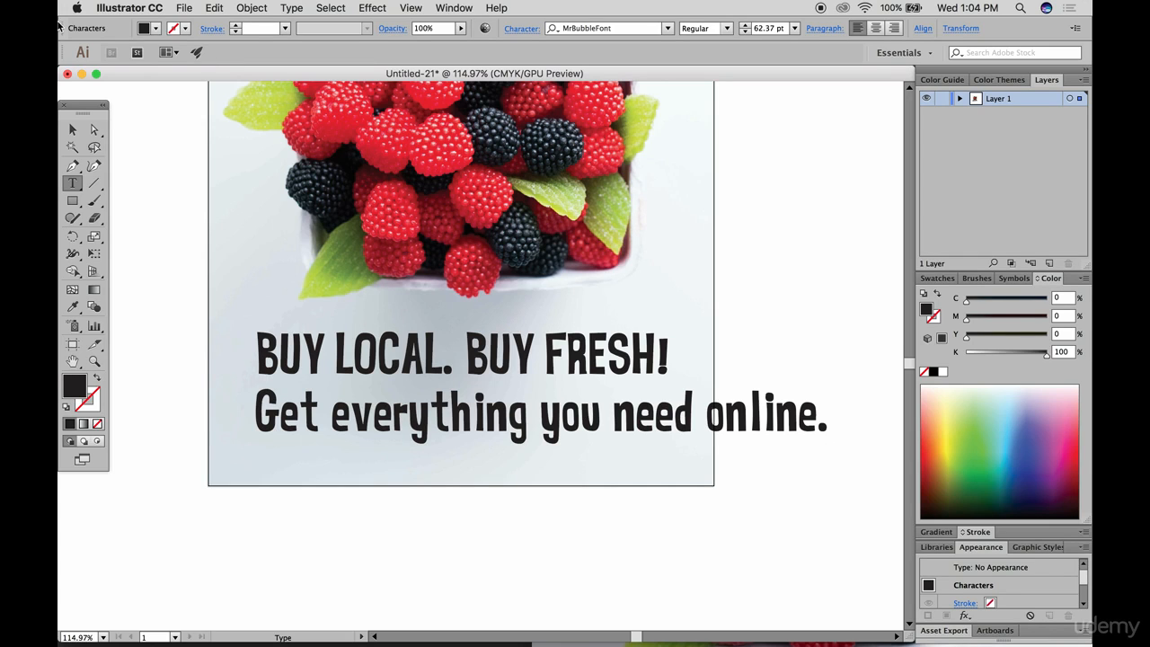
left_click(72, 129)
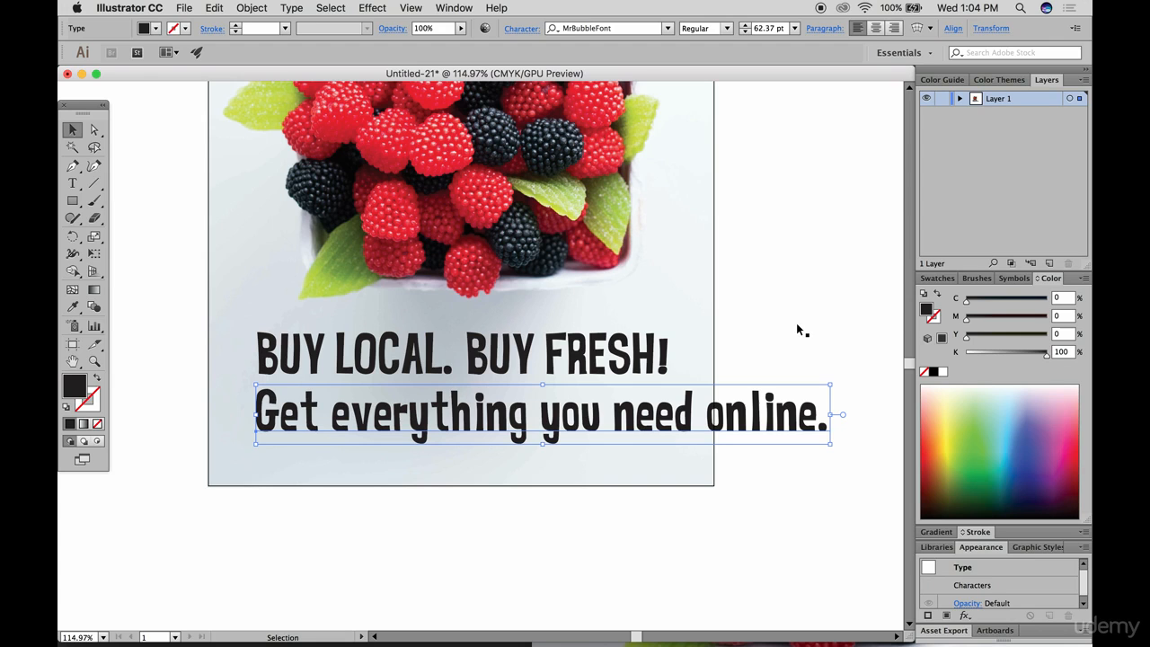
Shrink the tagline to about 26 pt beneath the headline and set its font to Gill Sans Light
left_click_drag(830, 385, 551, 402)
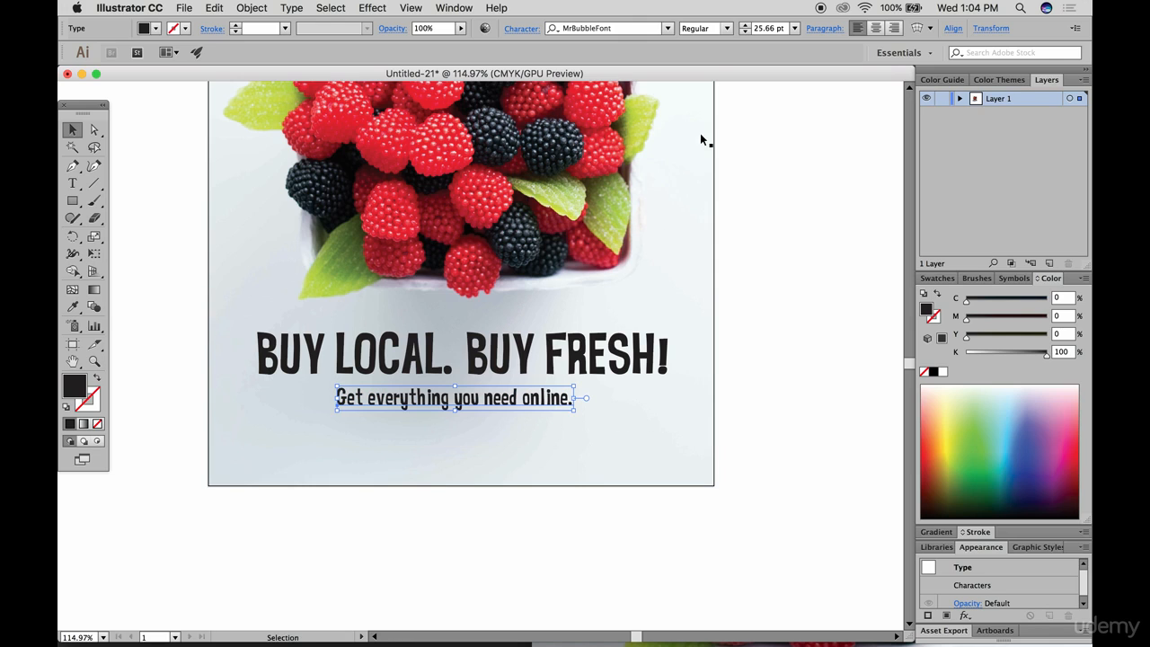
left_click(668, 29)
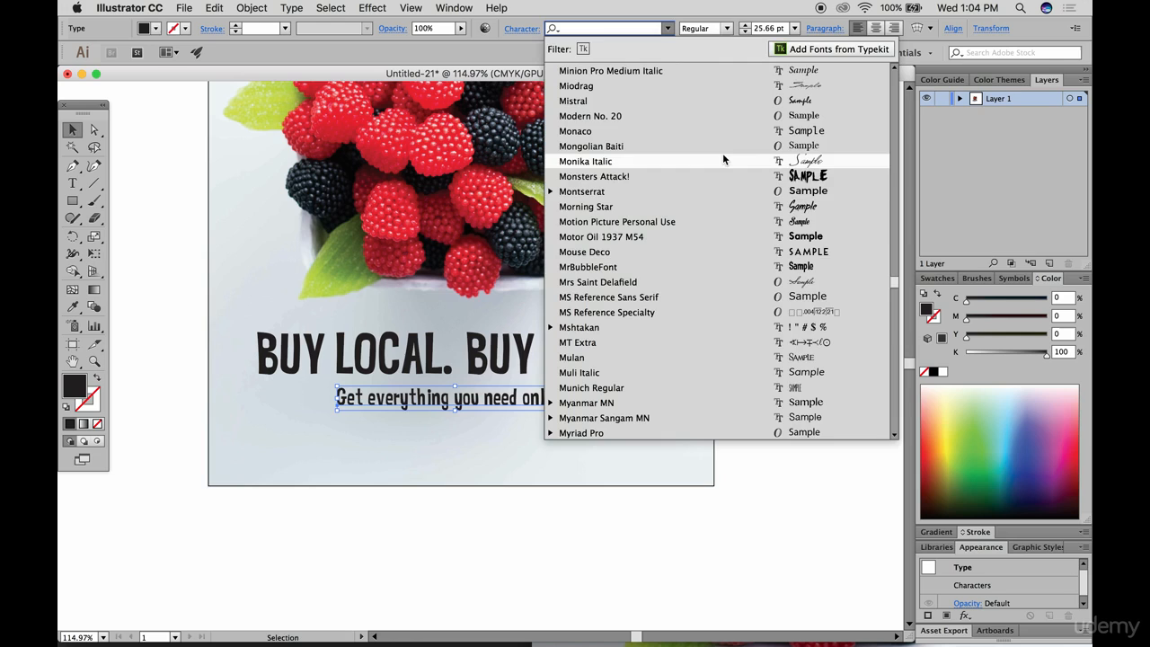
left_click(747, 244)
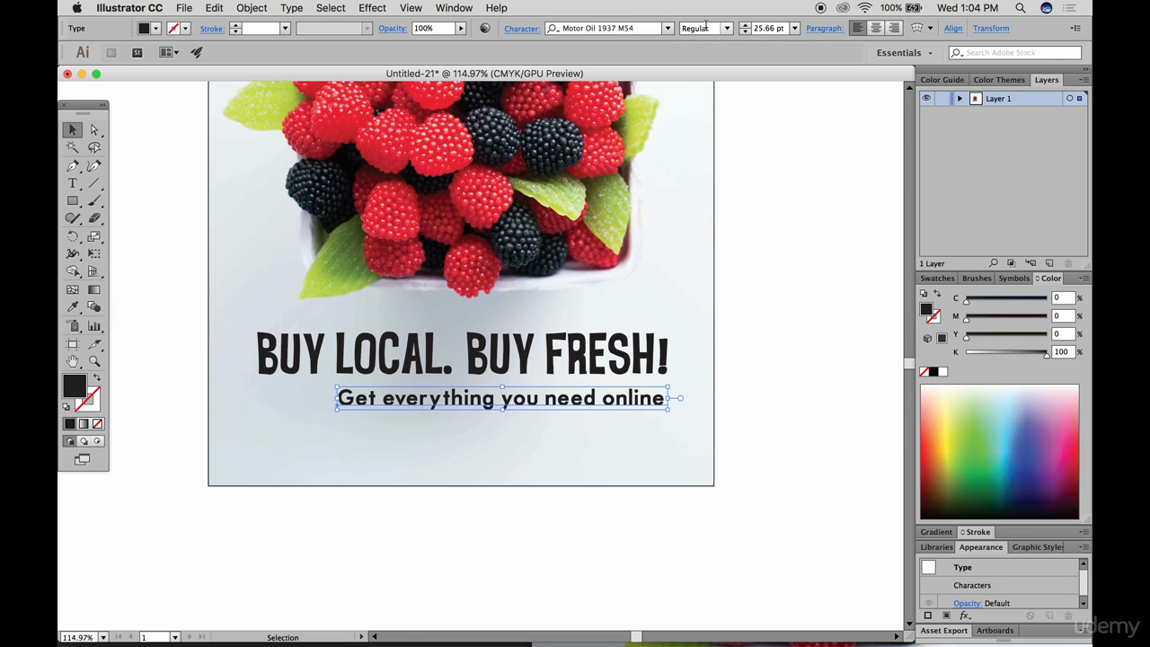
left_click(654, 33)
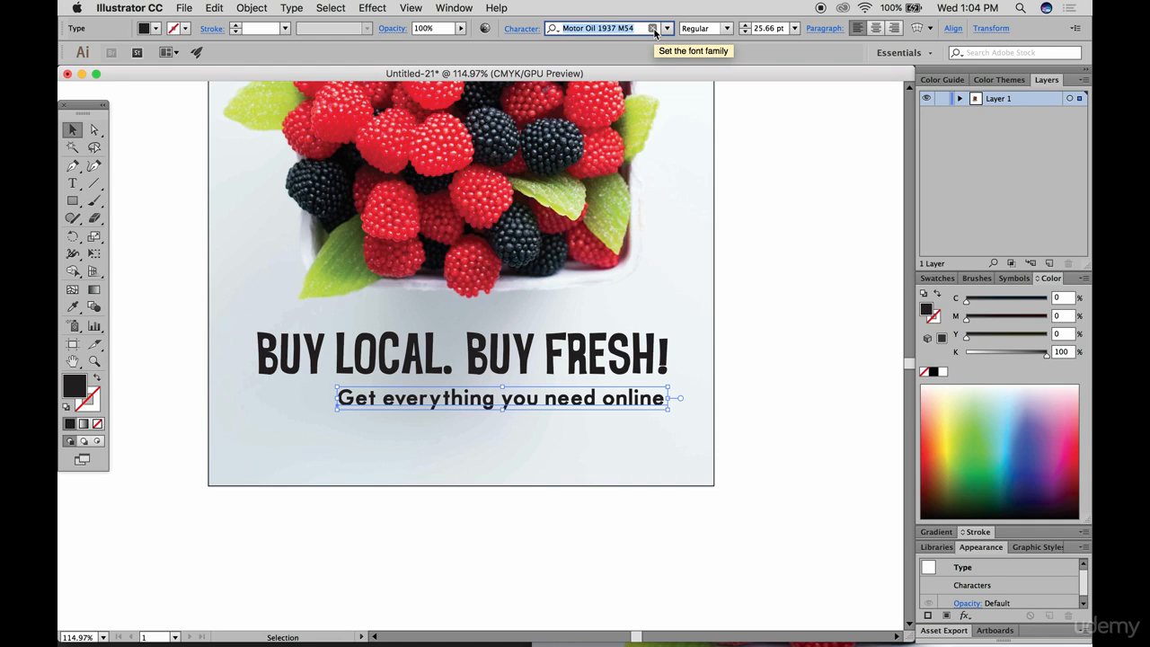
type("gill")
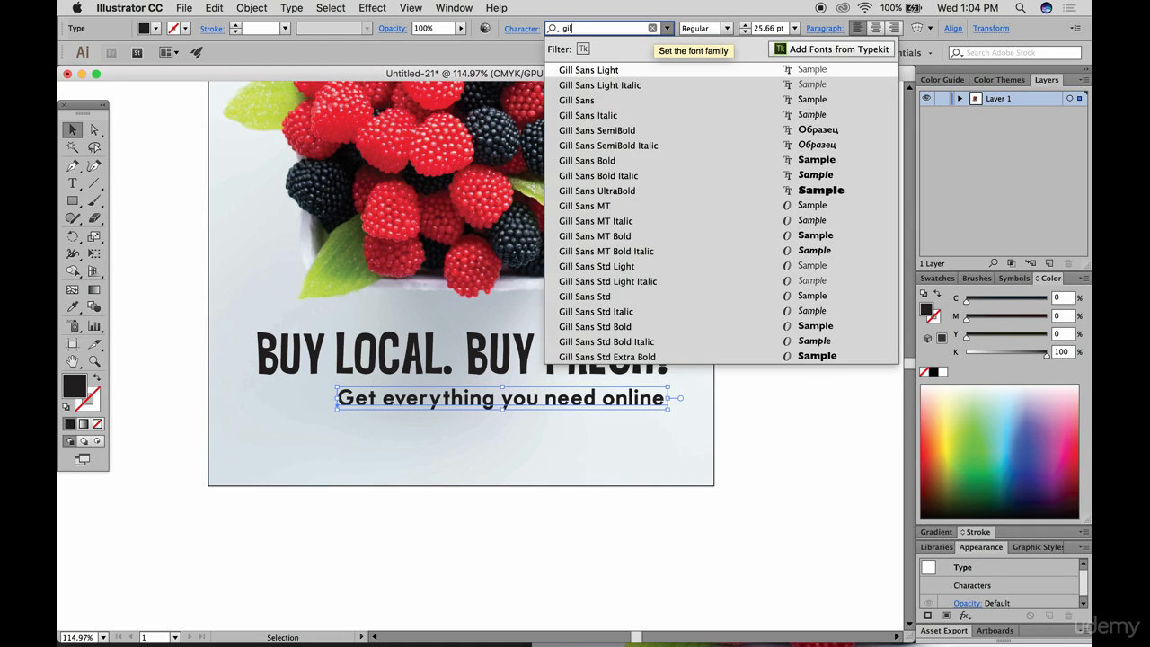
left_click(620, 70)
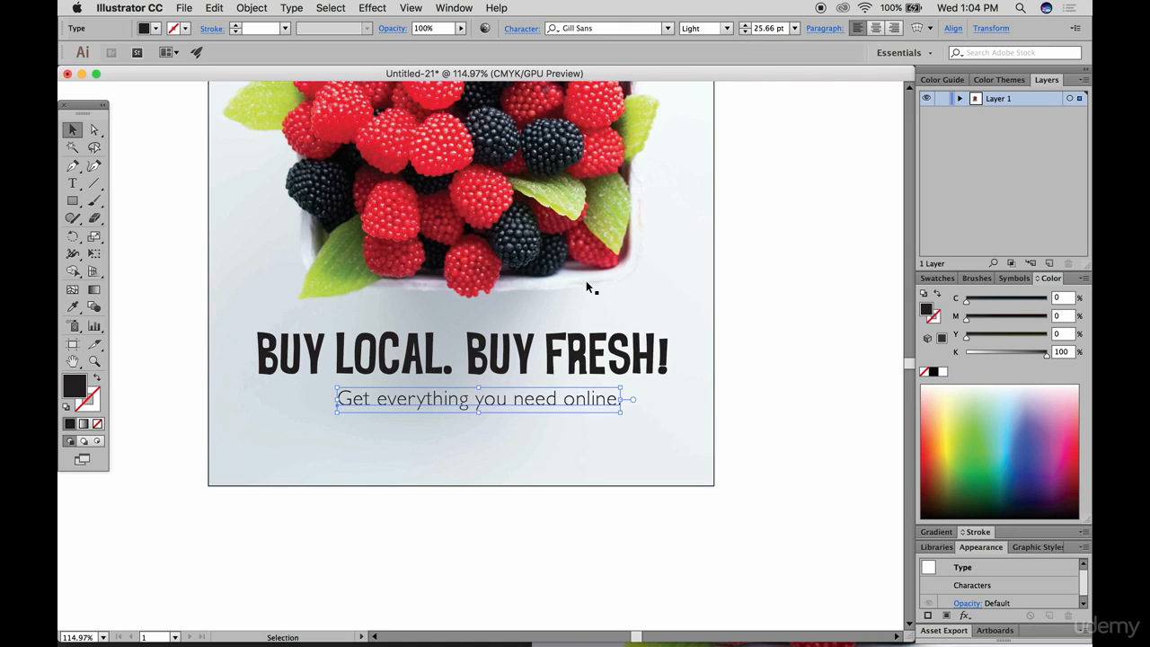
Set the tagline's weight to Gill Sans Regular, enlarge it to about 27 pt and center it beneath the headline
left_click(723, 28)
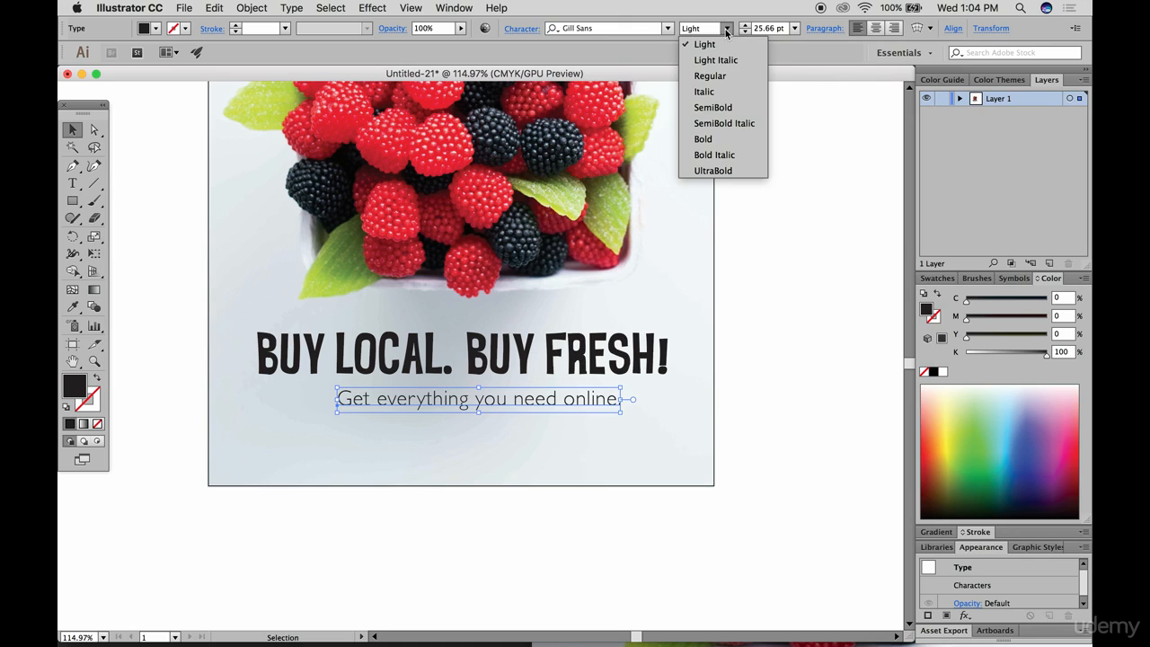
left_click(723, 77)
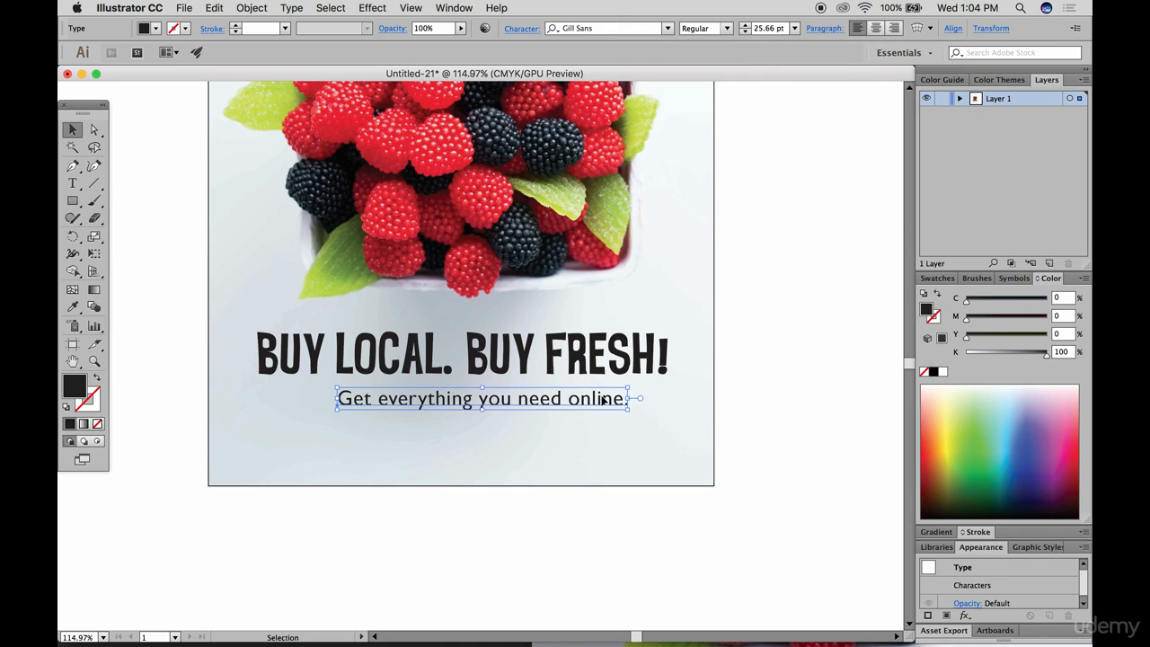
mouse_move(601, 395)
left_mouse_down()
mouse_move(571, 396)
mouse_move(613, 410)
mouse_move(592, 406)
left_mouse_up()
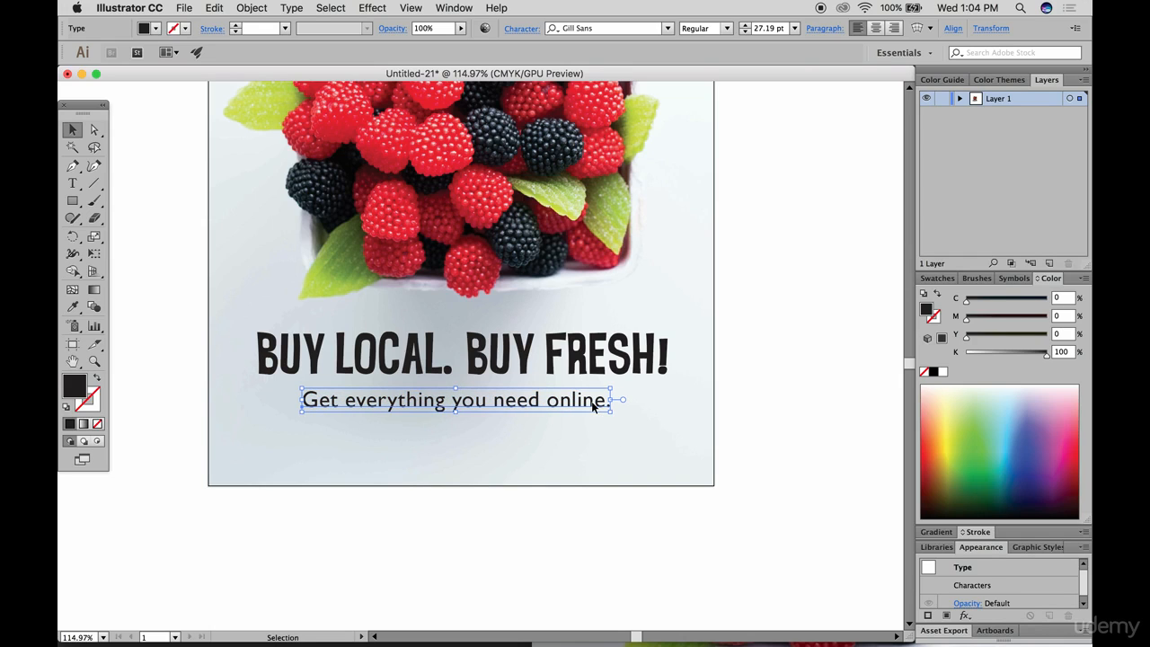
scroll(469, 357, "up", 6)
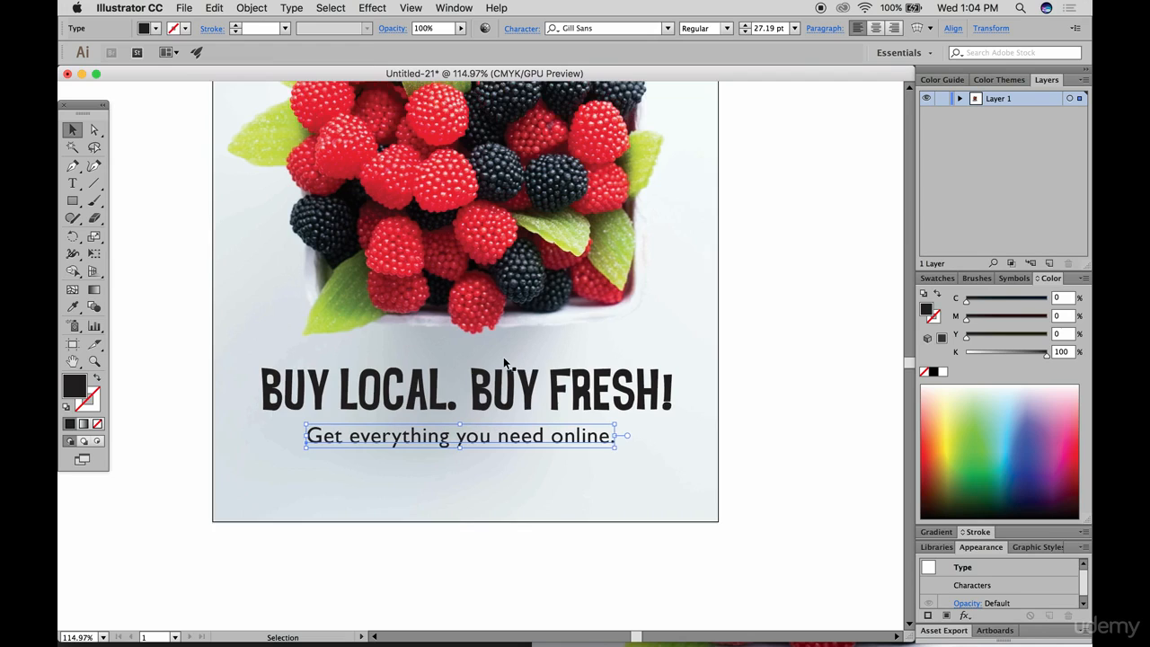
scroll(506, 362, "down", 1)
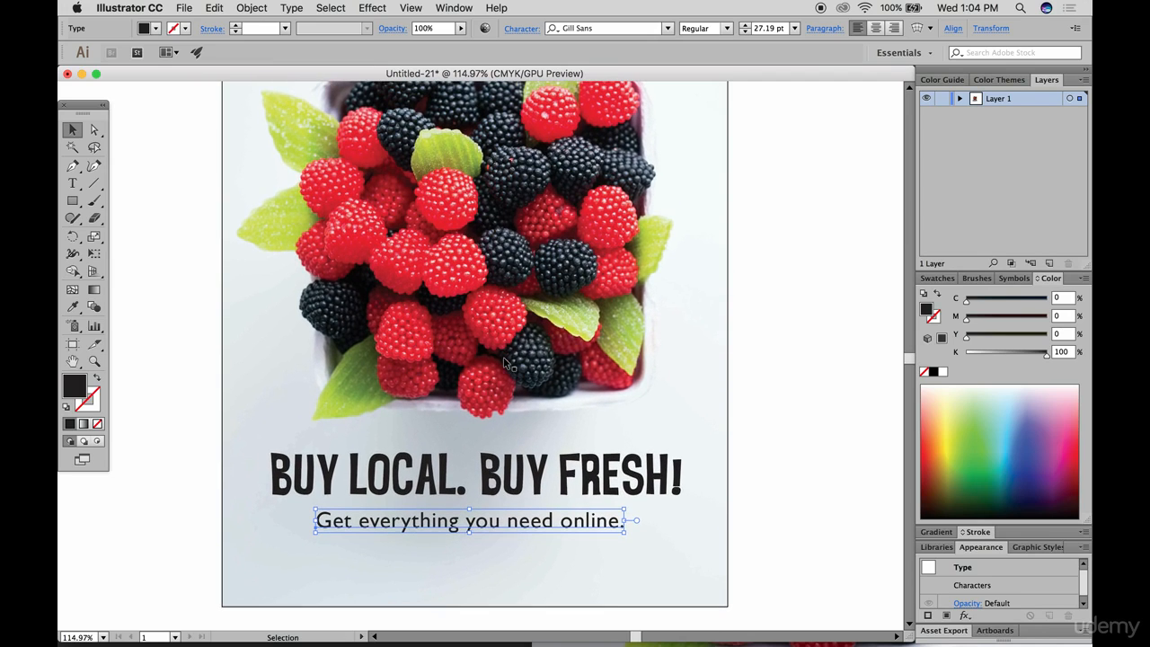
Recolor the word "LOCAL" in the headline with a red sampled from a raspberry in the photo
left_click(379, 469)
double_click(357, 472)
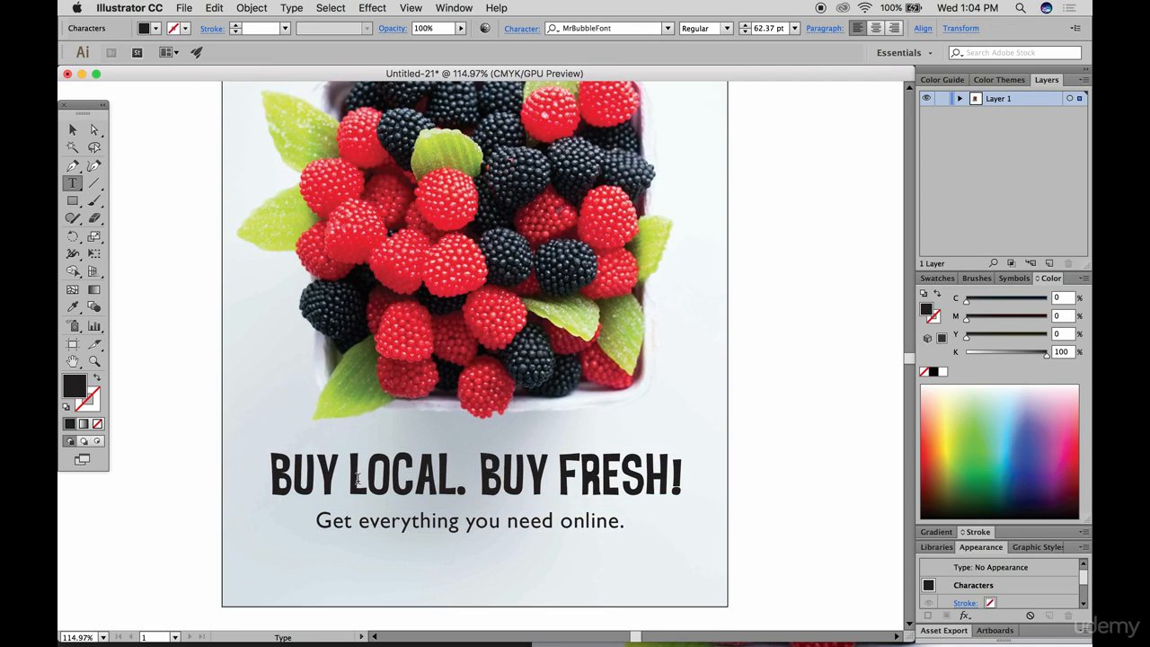
left_click_drag(355, 476, 454, 467)
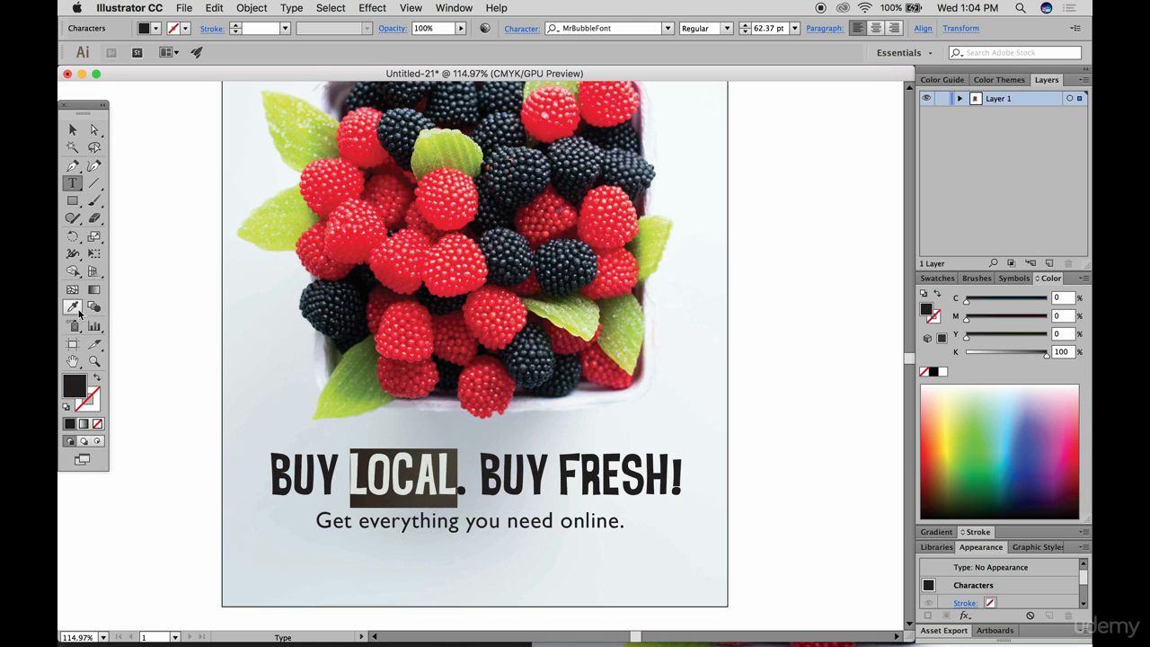
left_click(73, 309)
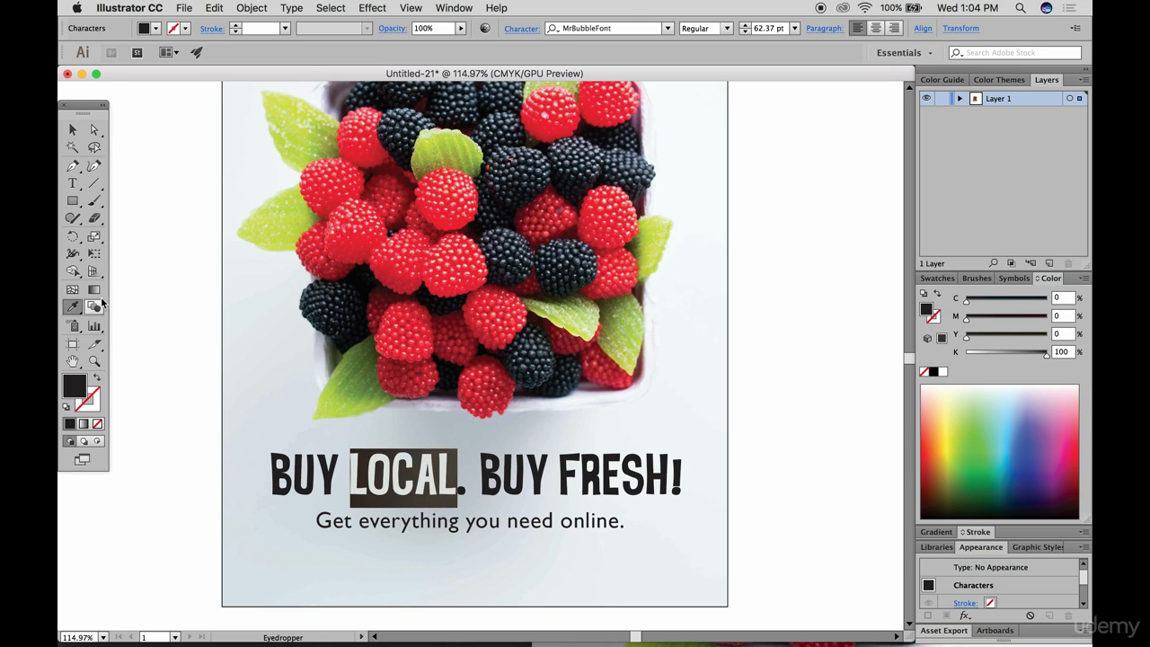
left_click(459, 217)
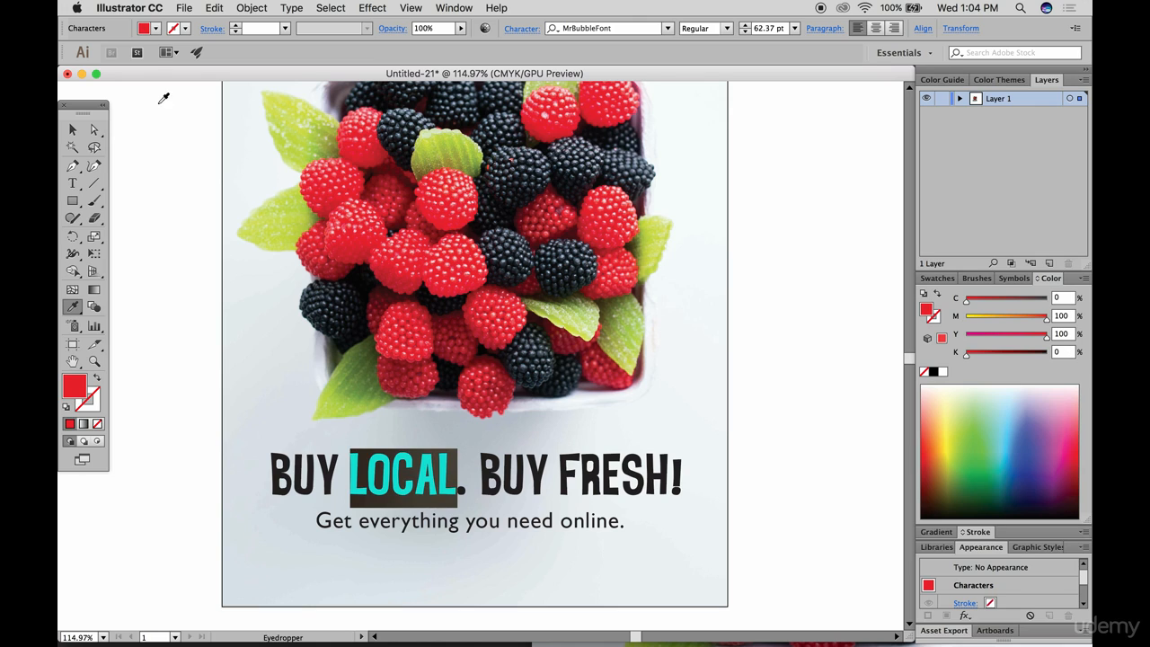
left_click(74, 131)
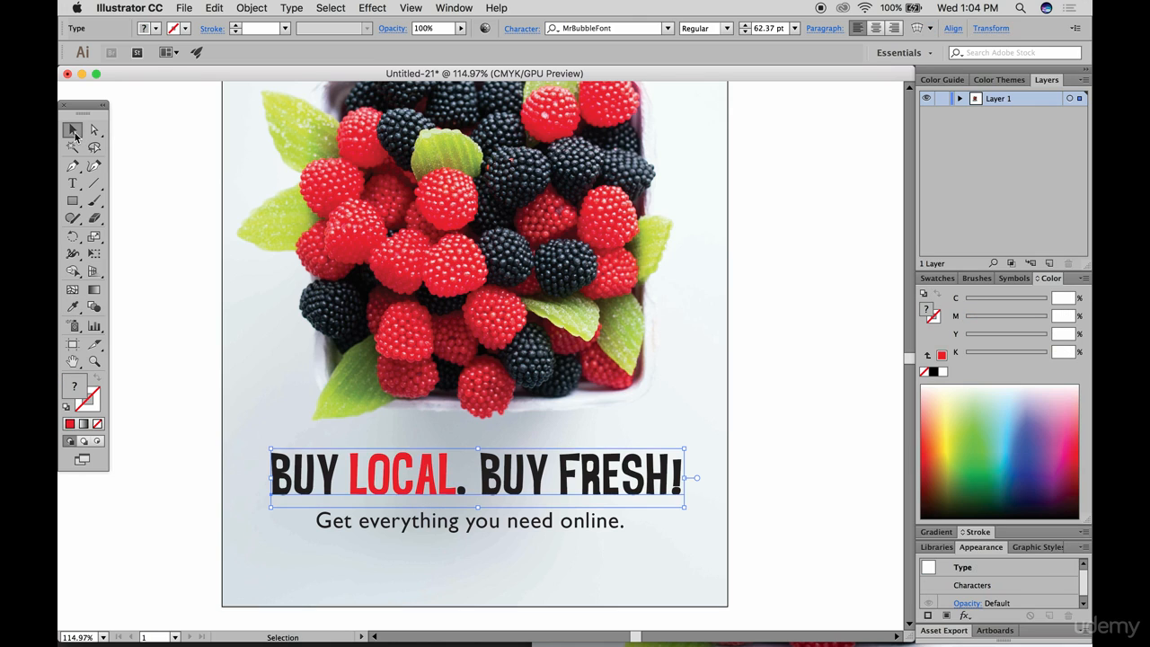
Color the period after "LOCAL" with the same red sampled from that word
double_click(461, 472)
left_click_drag(457, 477, 467, 476)
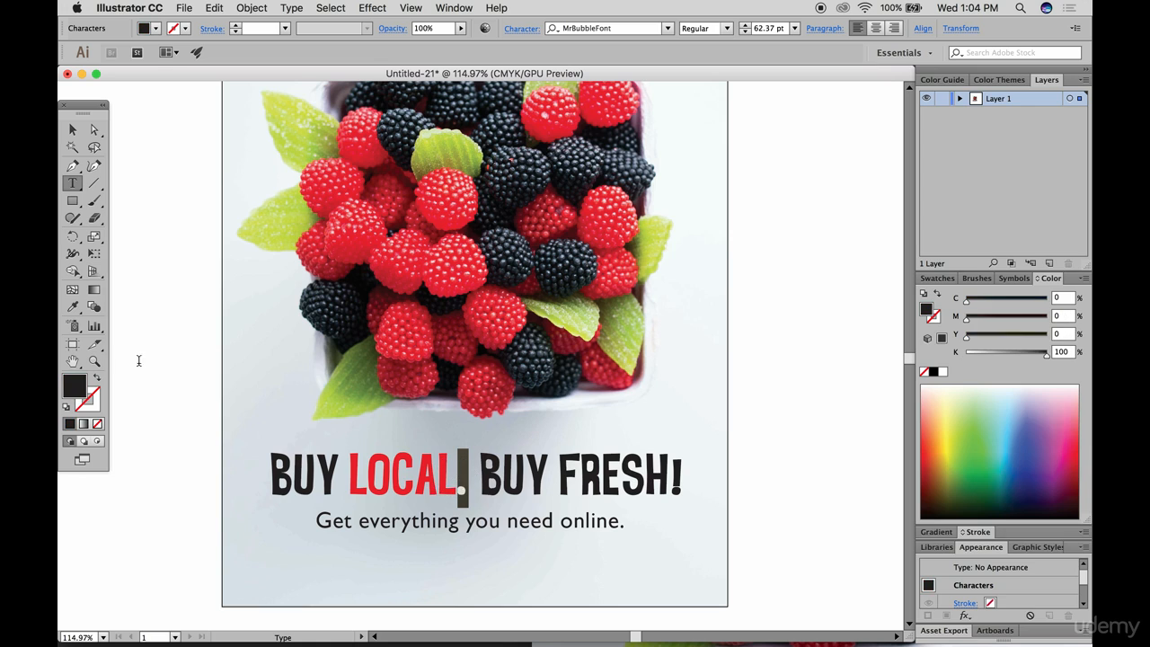
left_click(73, 306)
left_click(393, 471)
left_click(73, 132)
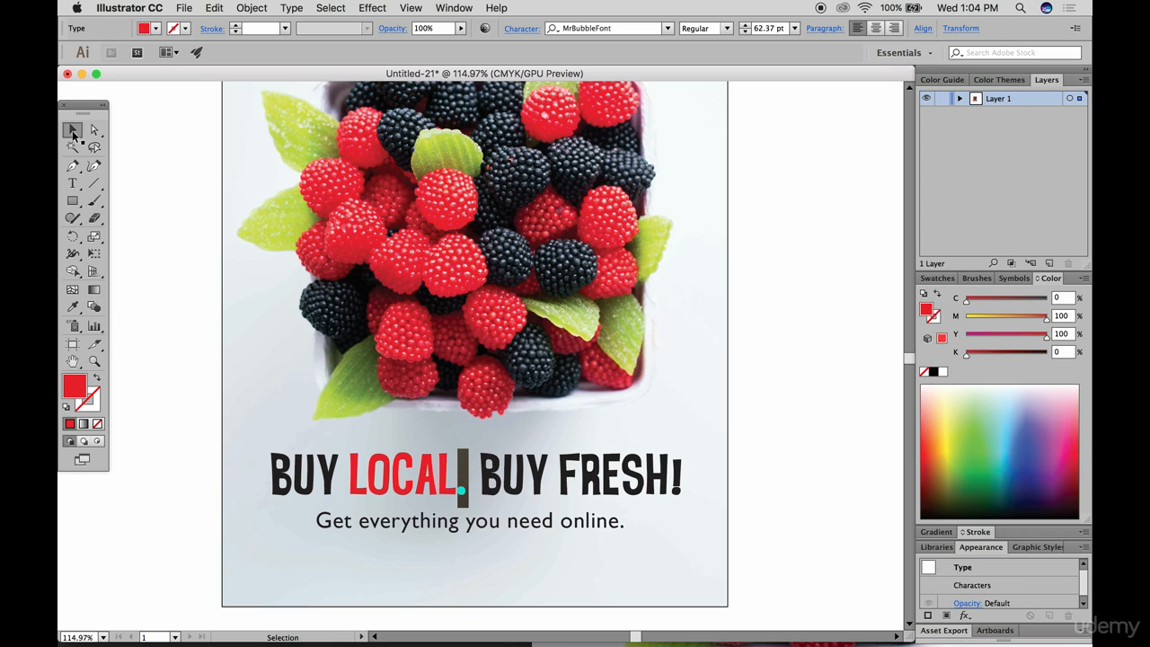
Recolor "FRESH!" in the headline with a green sampled from the photo's upper-left leaf
double_click(578, 490)
left_click_drag(561, 467, 704, 472)
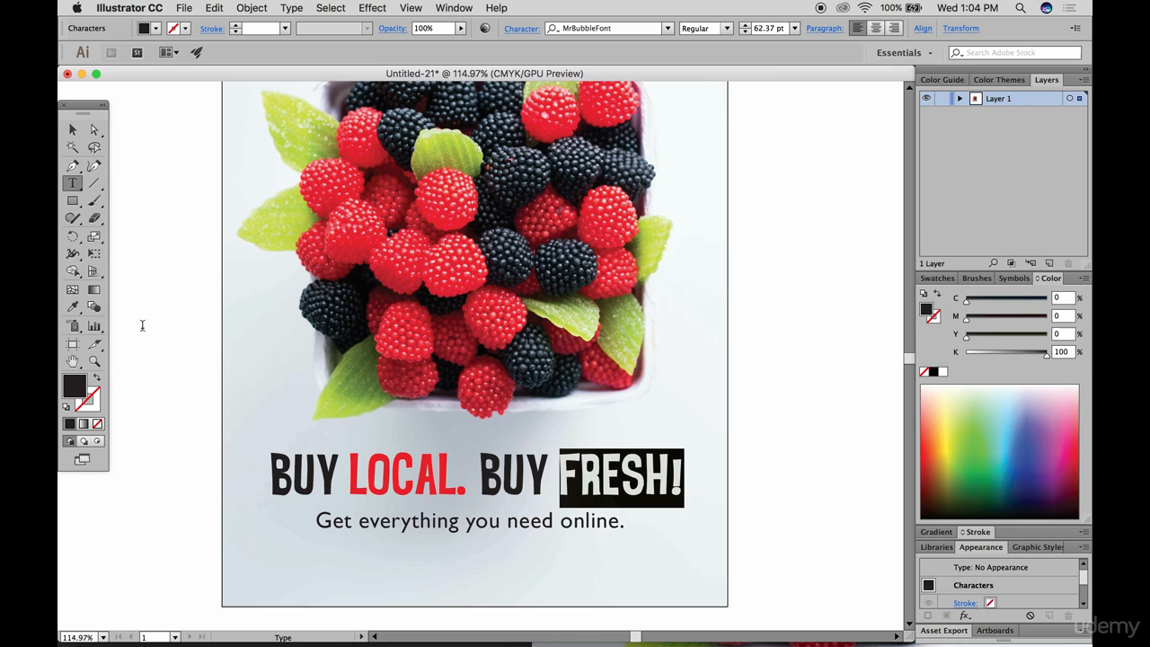
left_click(73, 306)
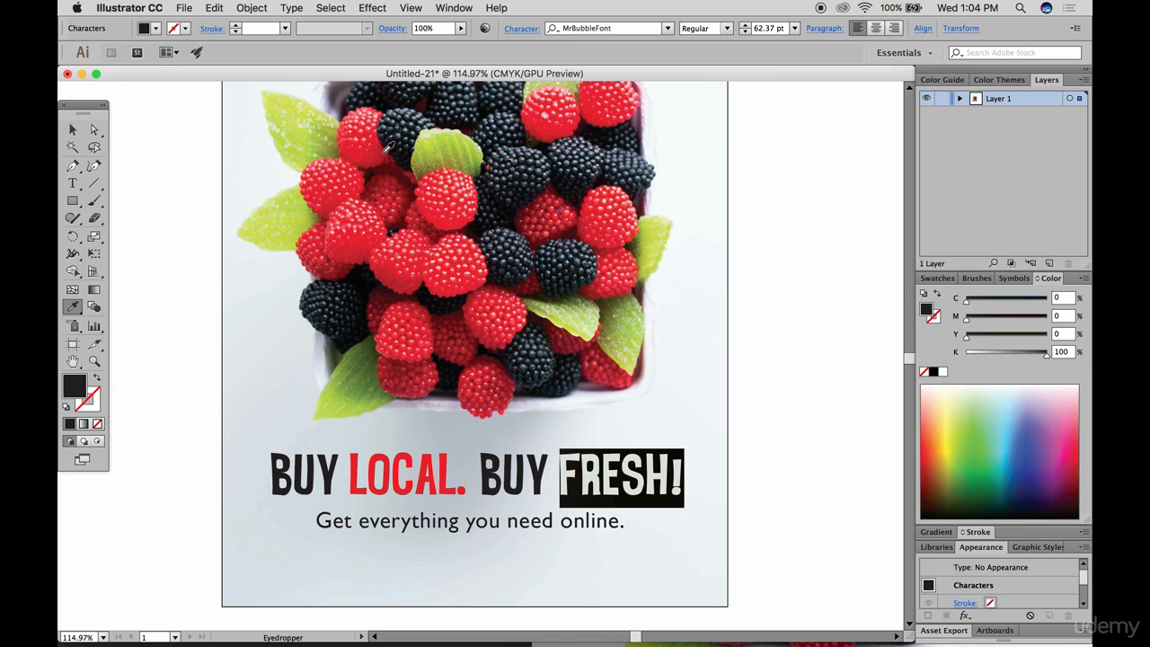
left_click(584, 316)
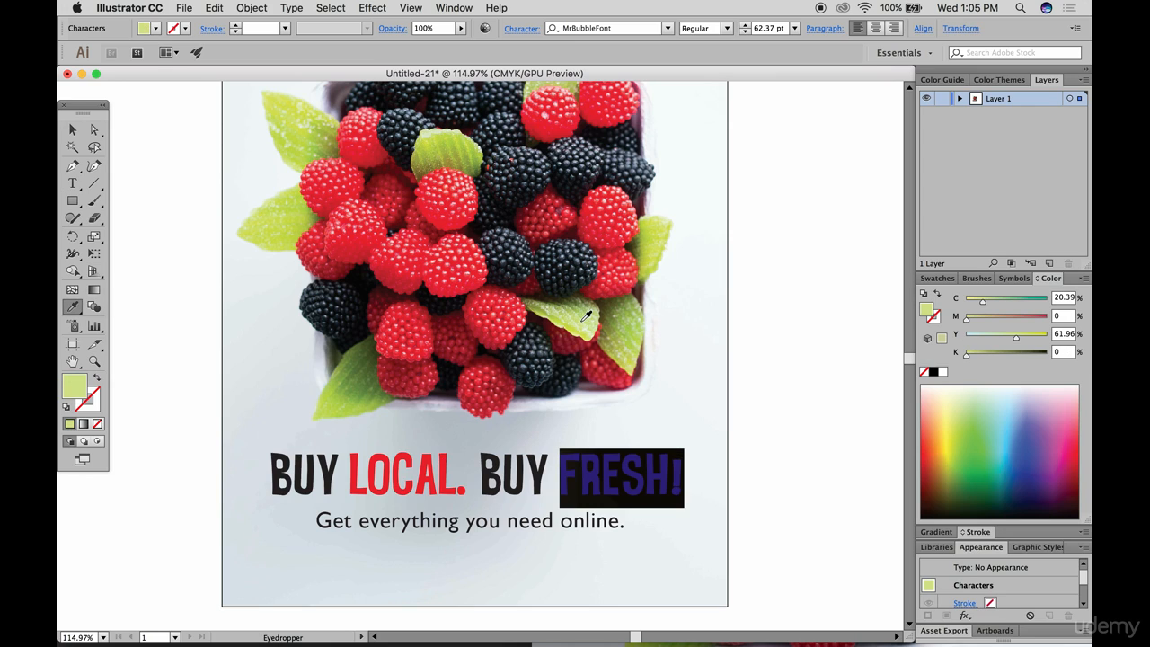
left_click(333, 146)
left_click(305, 133)
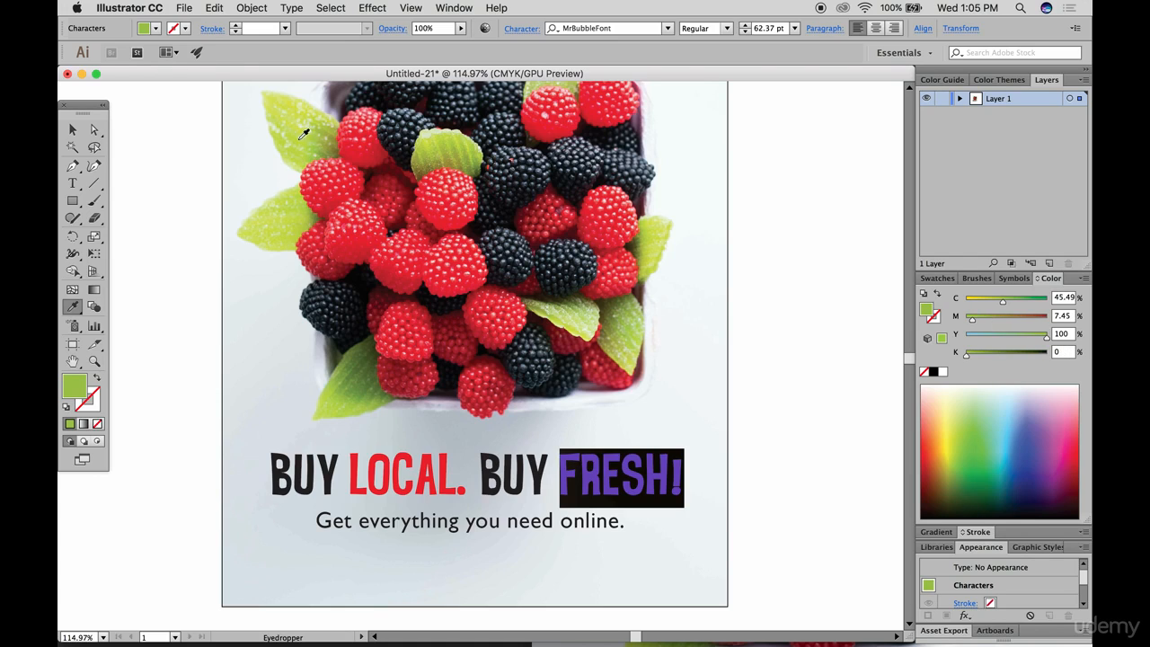
left_click(72, 129)
left_click(170, 174)
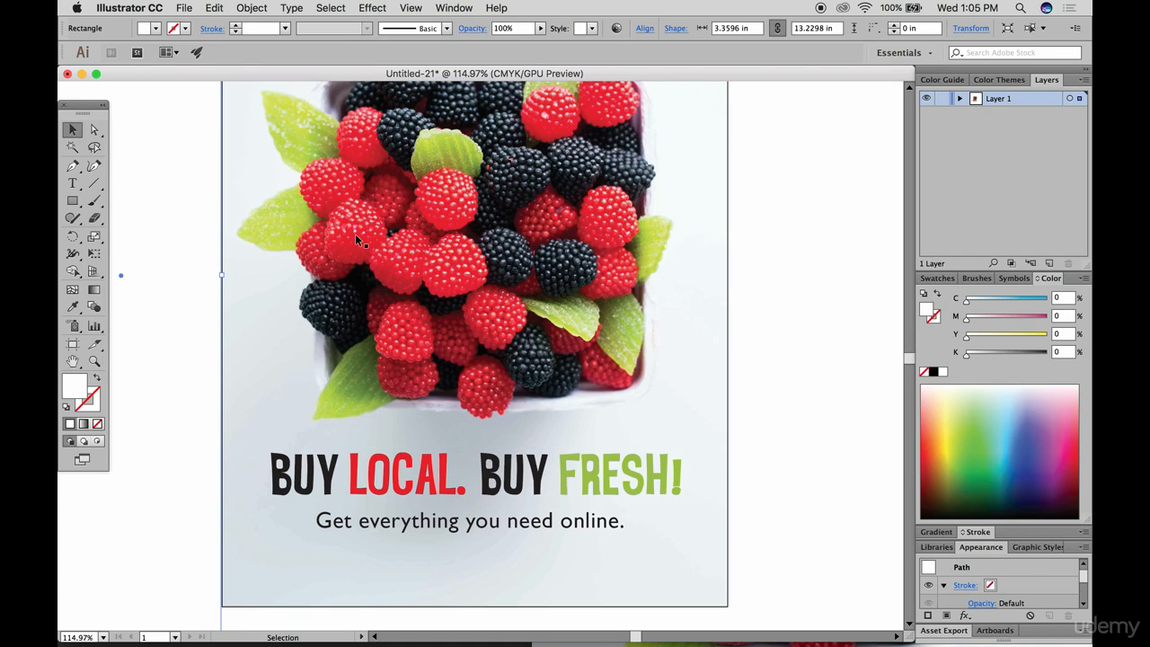
Move the berry photo, headline and tagline up together by about 0.65 in on the page
scroll(650, 302, "up", 3)
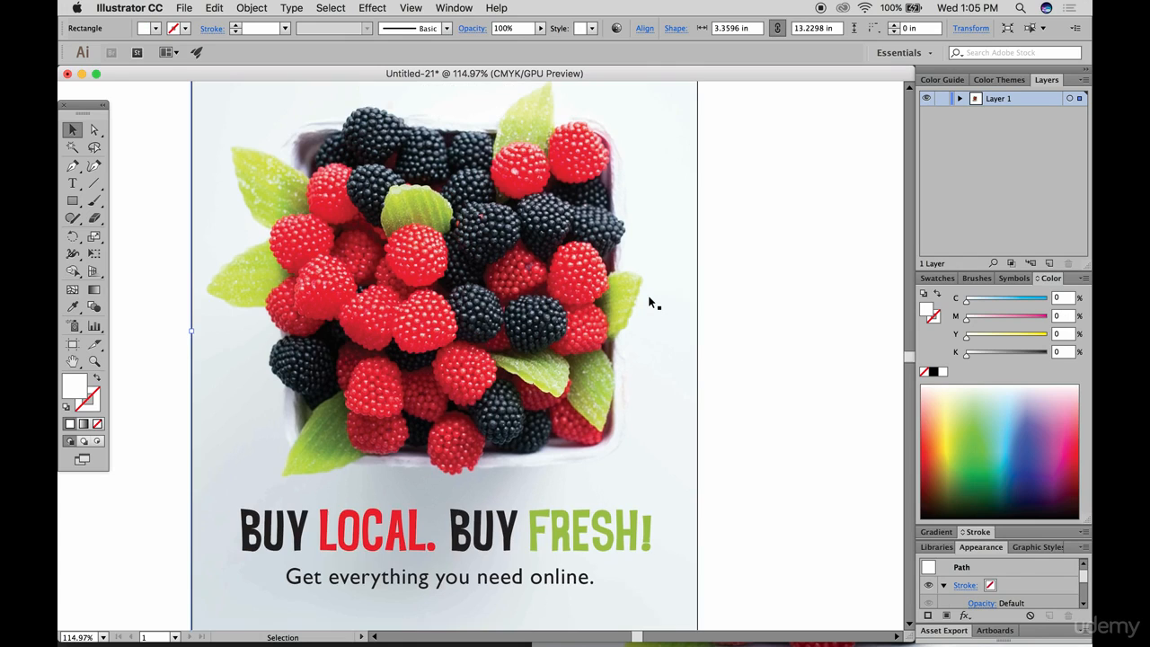
scroll(649, 302, "down", 3)
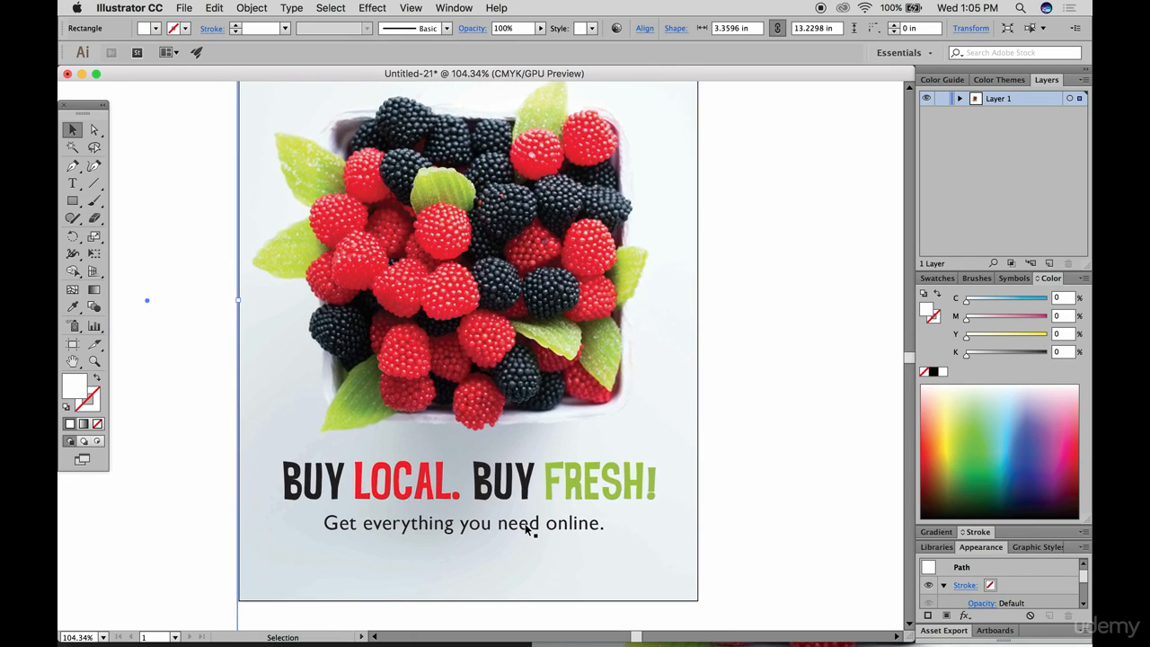
left_click(524, 522)
left_click(542, 477, "shift")
scroll(521, 388, "up", 4)
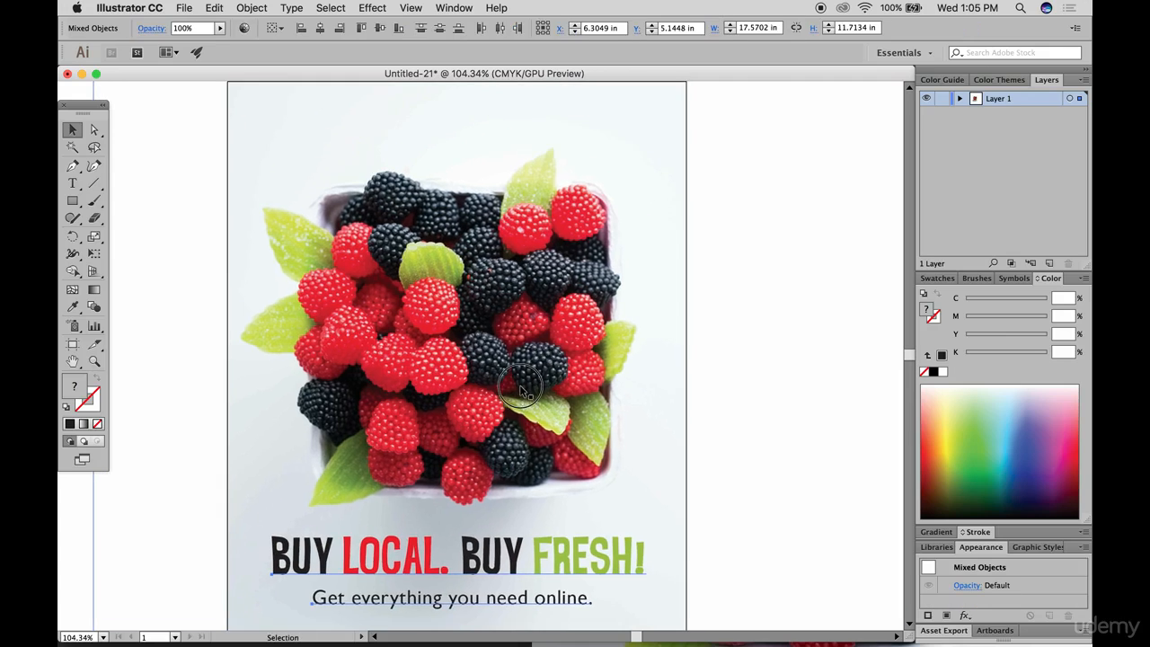
left_click_drag(521, 386, 520, 351)
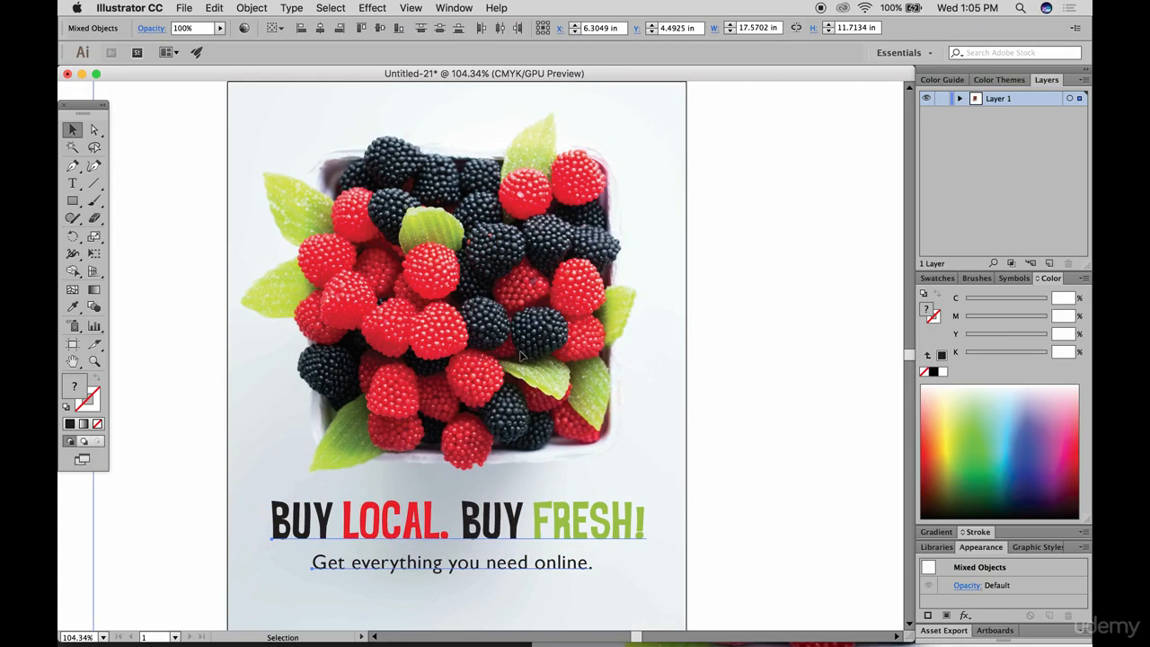
scroll(303, 398, "down", 5)
left_click_drag(469, 455, 475, 478)
key("super+z")
left_click(492, 510)
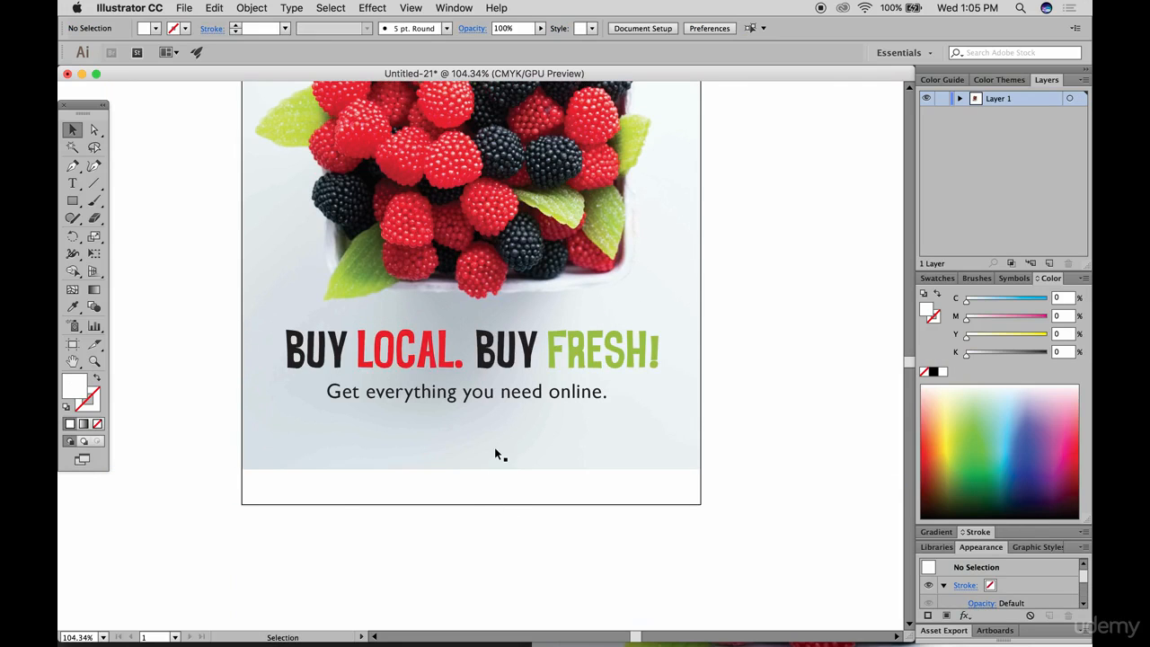
Move only the berry photo up by about 0.45 in, leaving more space between the berries and the headline
scroll(496, 442, "up", 2)
scroll(498, 442, "up", 2)
scroll(499, 442, "down", 3)
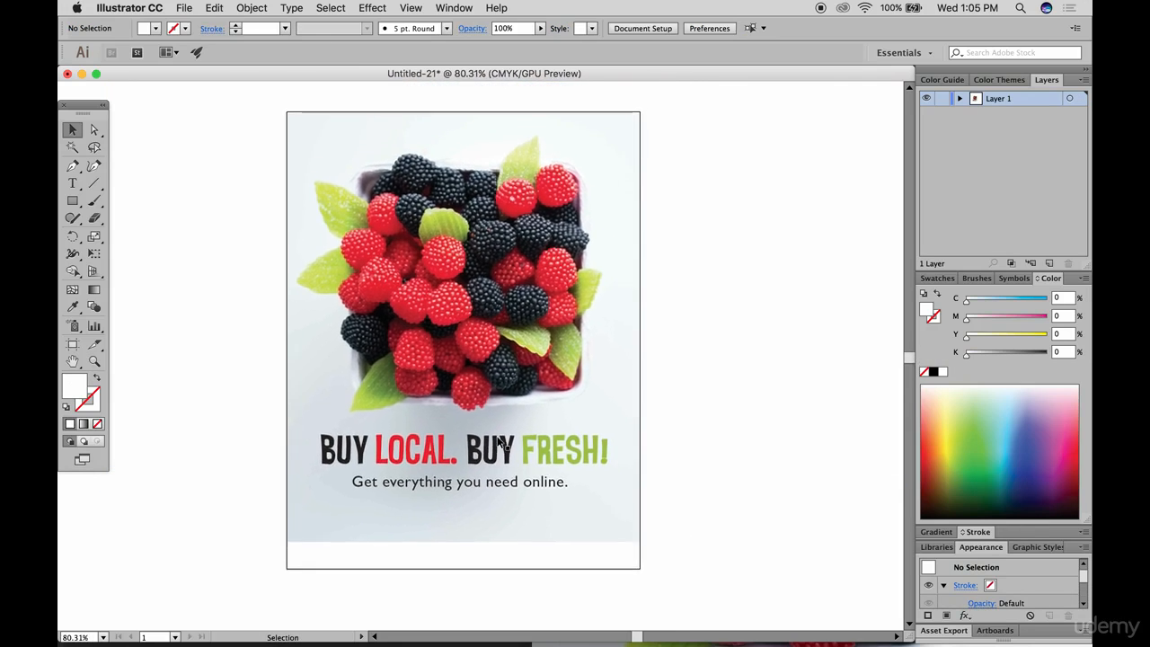
scroll(440, 472, "right", 2)
scroll(439, 471, "up", 1)
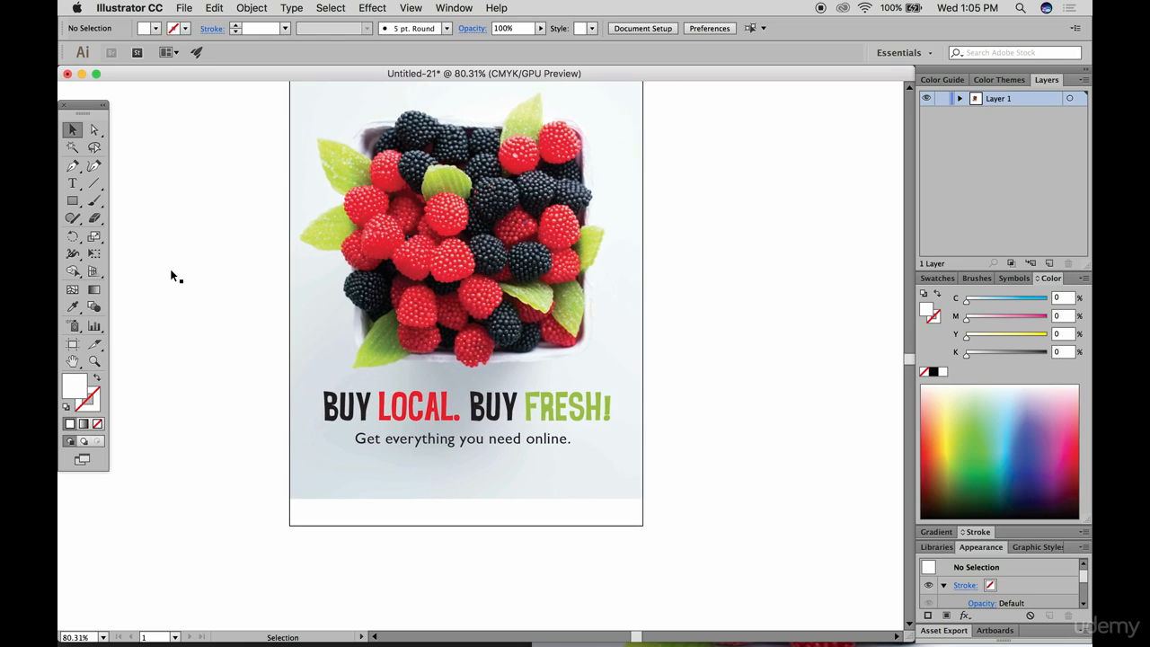
scroll(401, 291, "up", 2)
scroll(401, 291, "right", 1)
left_click_drag(464, 279, 465, 266)
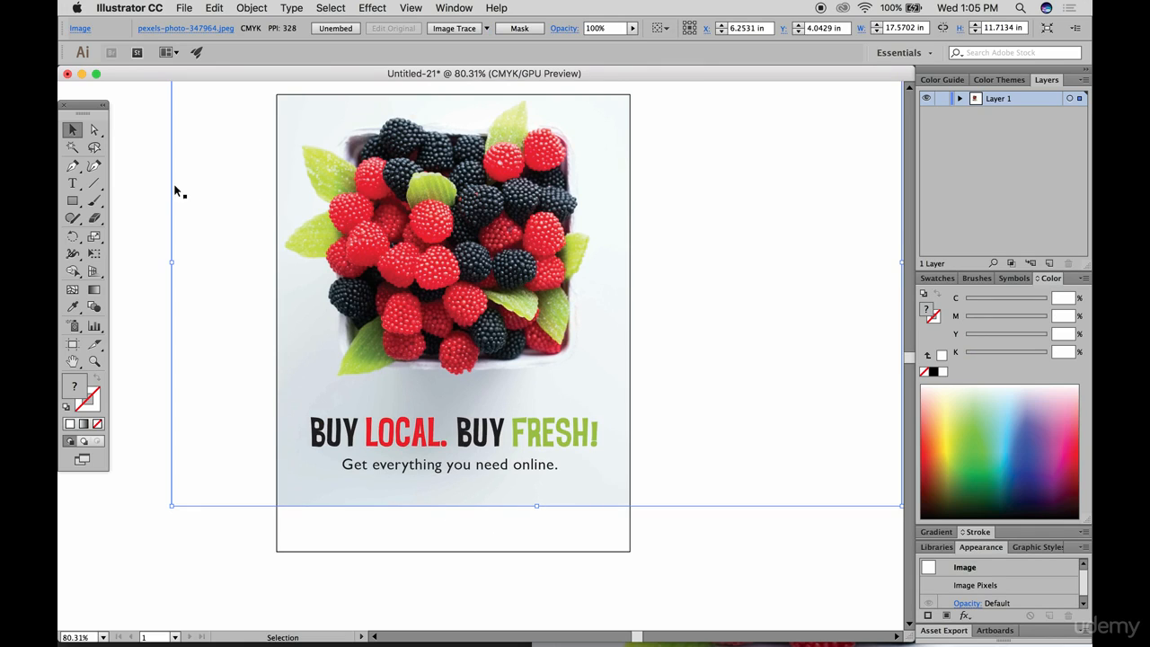
left_click(150, 179)
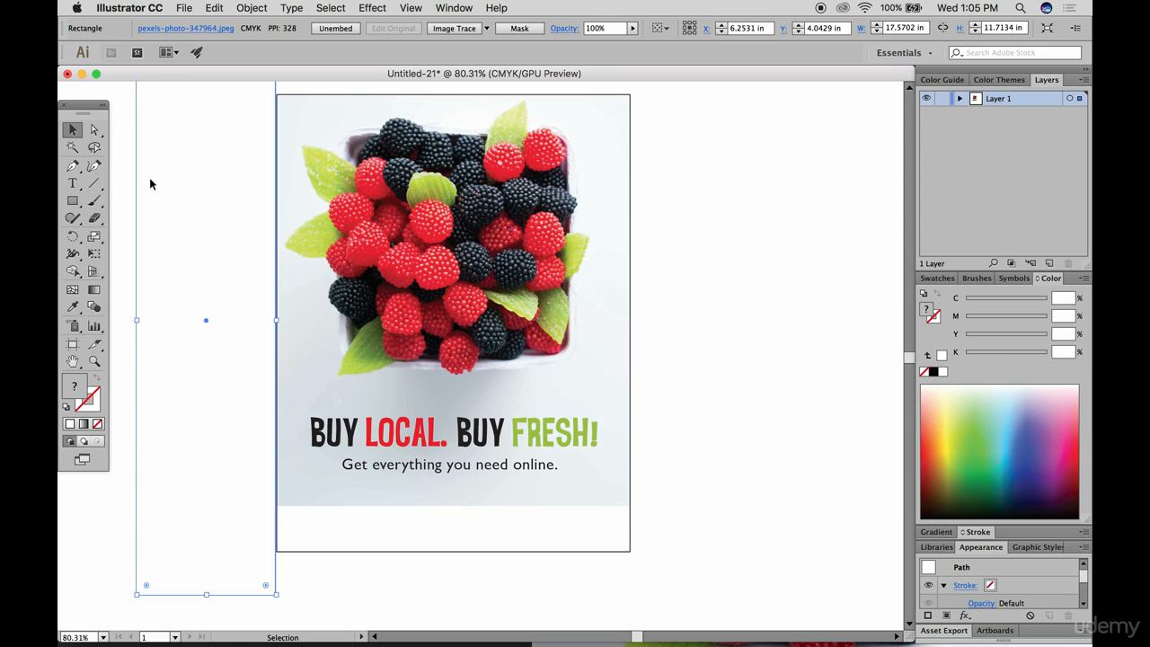
Draw a rectangle about 8.5 by 1.14 in over the blank strip below the photo and fill it with lime green sampled from a leaf
left_click(73, 200)
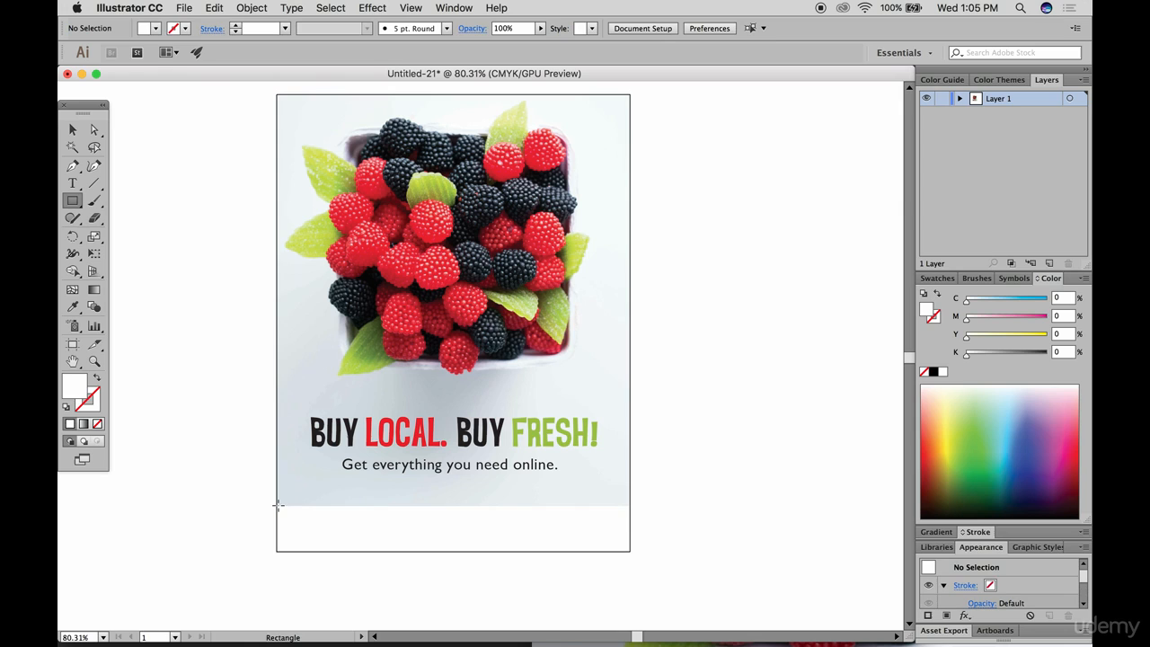
left_click_drag(277, 505, 628, 552)
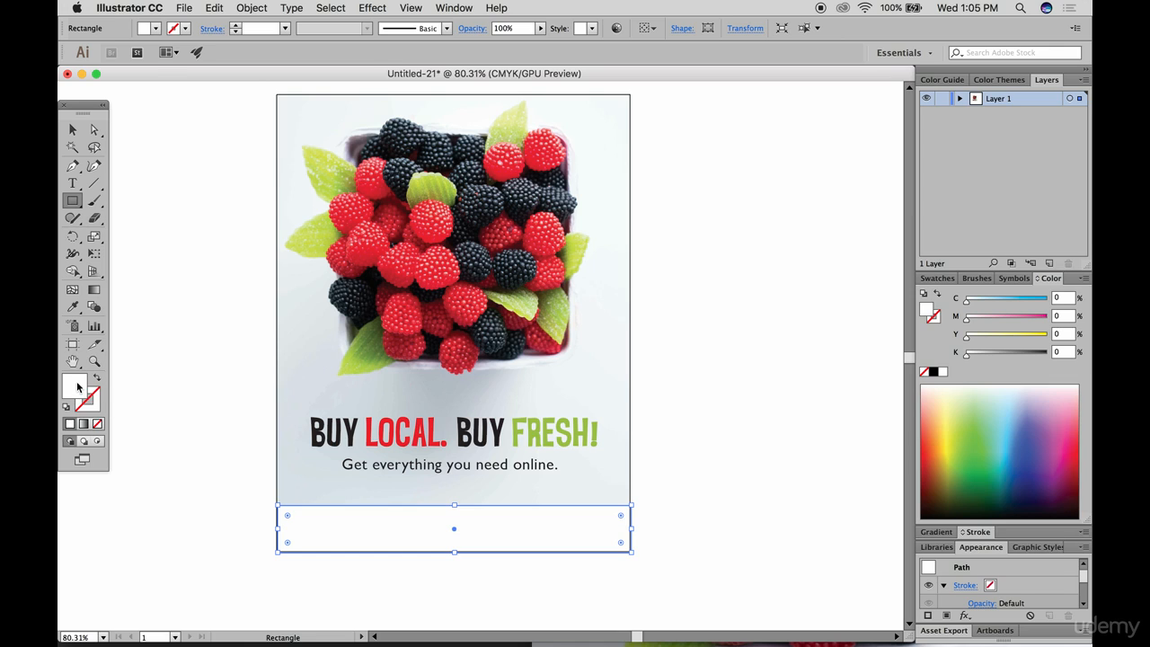
left_click(73, 306)
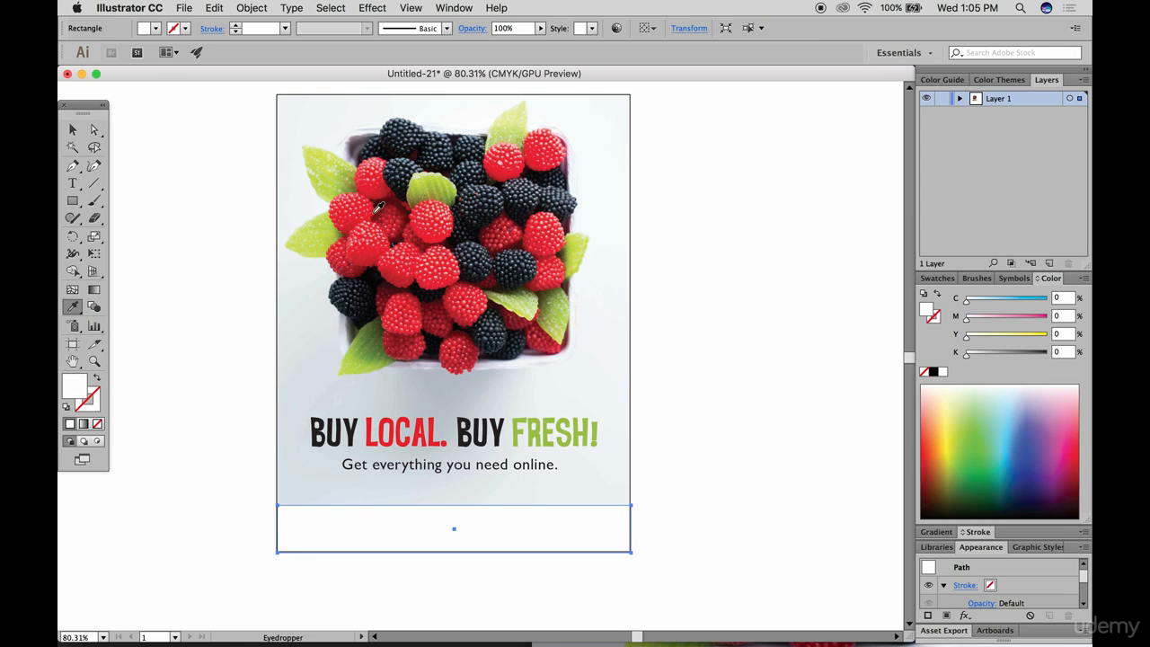
left_click(483, 200)
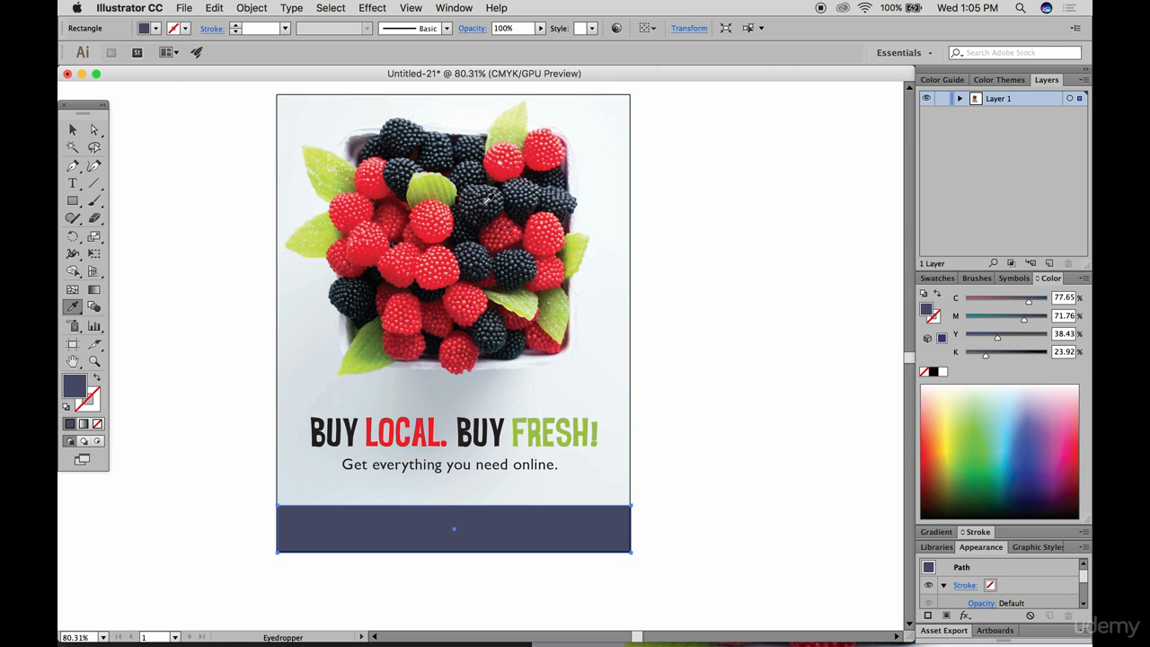
left_click(489, 197)
left_click(482, 191)
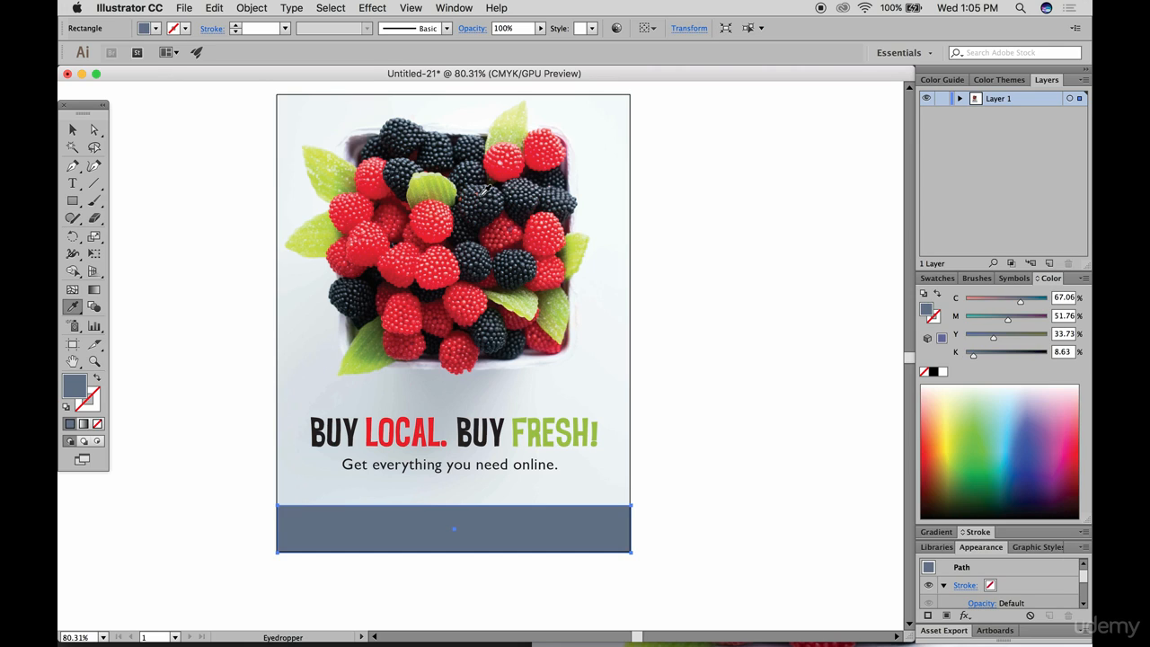
left_click(443, 181)
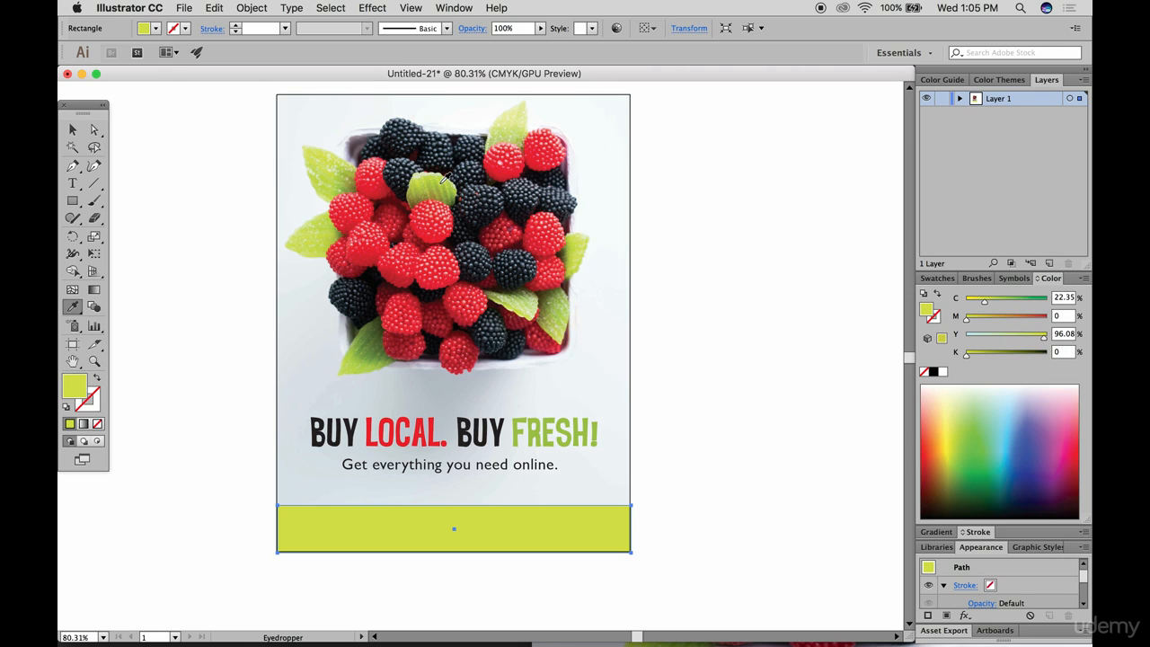
Extend the green rectangle's top edge upward to make it about 1.5 in tall
left_click(73, 129)
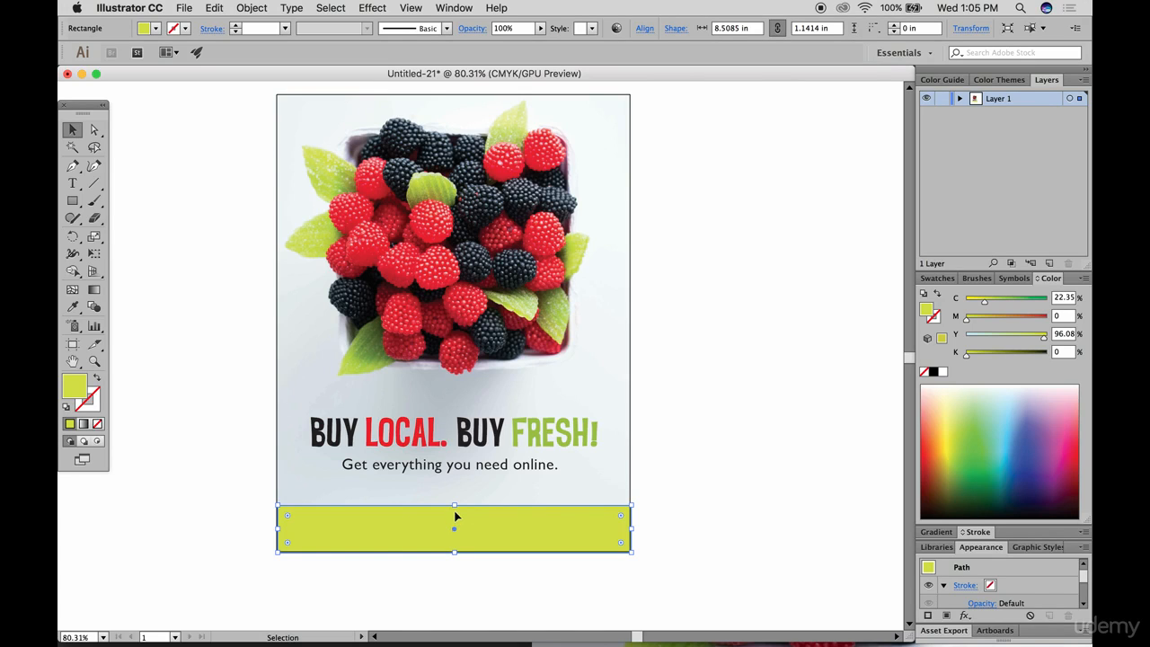
left_click_drag(457, 506, 458, 490)
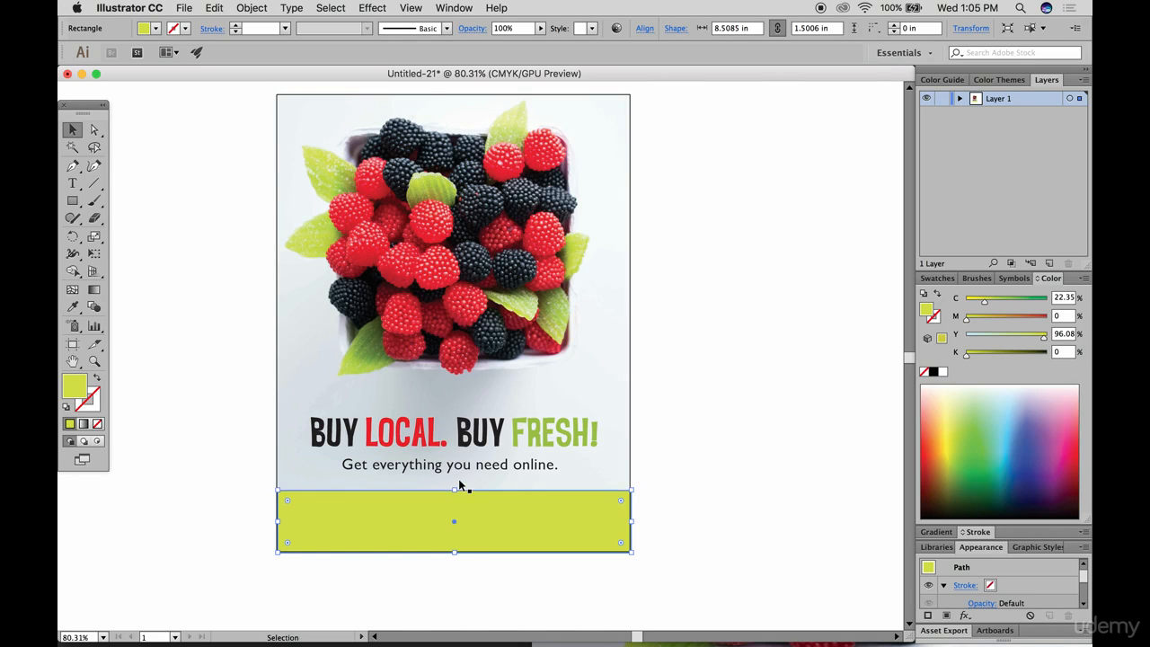
scroll(458, 486, "up", 2)
scroll(459, 485, "up", 2)
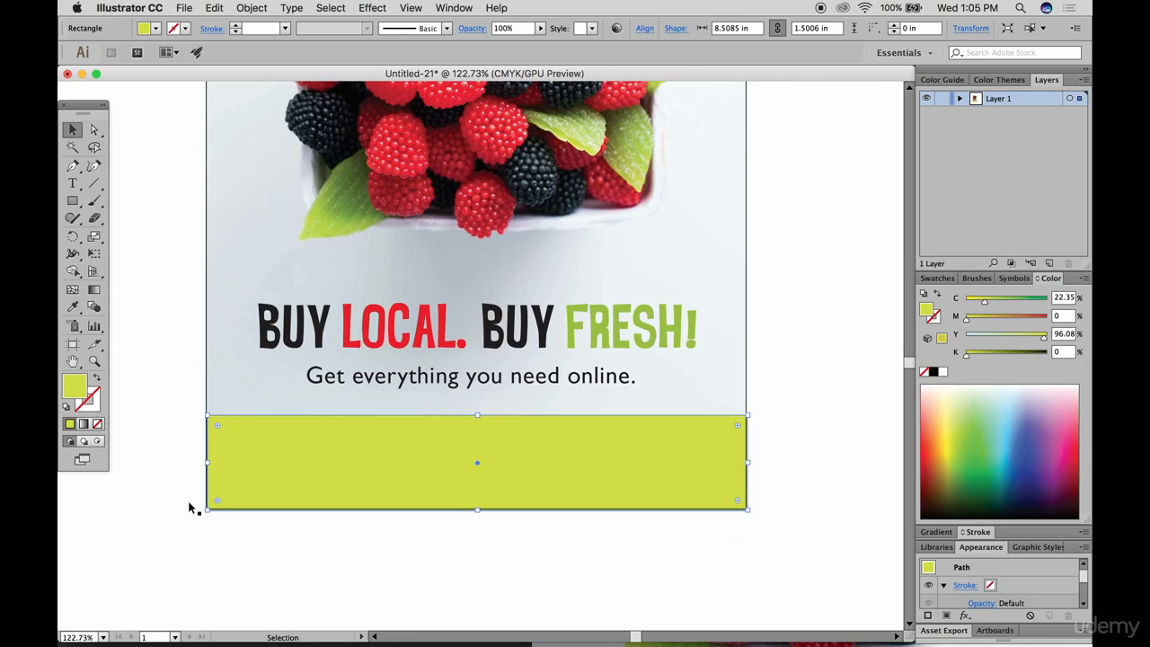
Deselect the green band and set up the Rectangle tool with no fill and a very light grey stroke
left_click(191, 507)
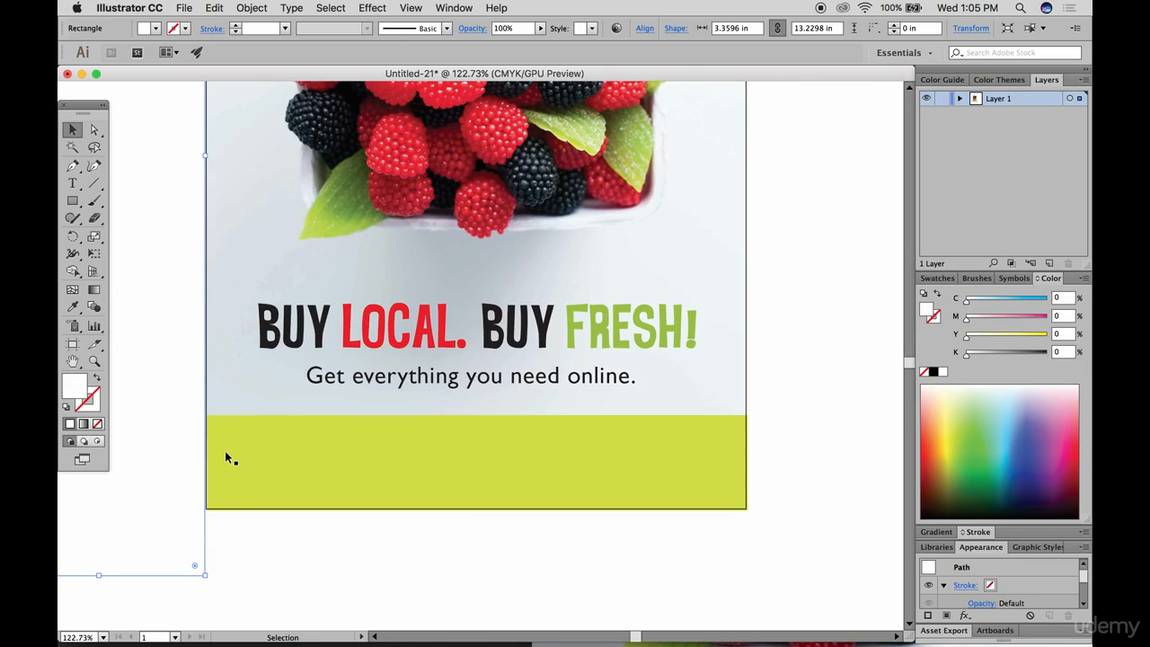
left_click(73, 201)
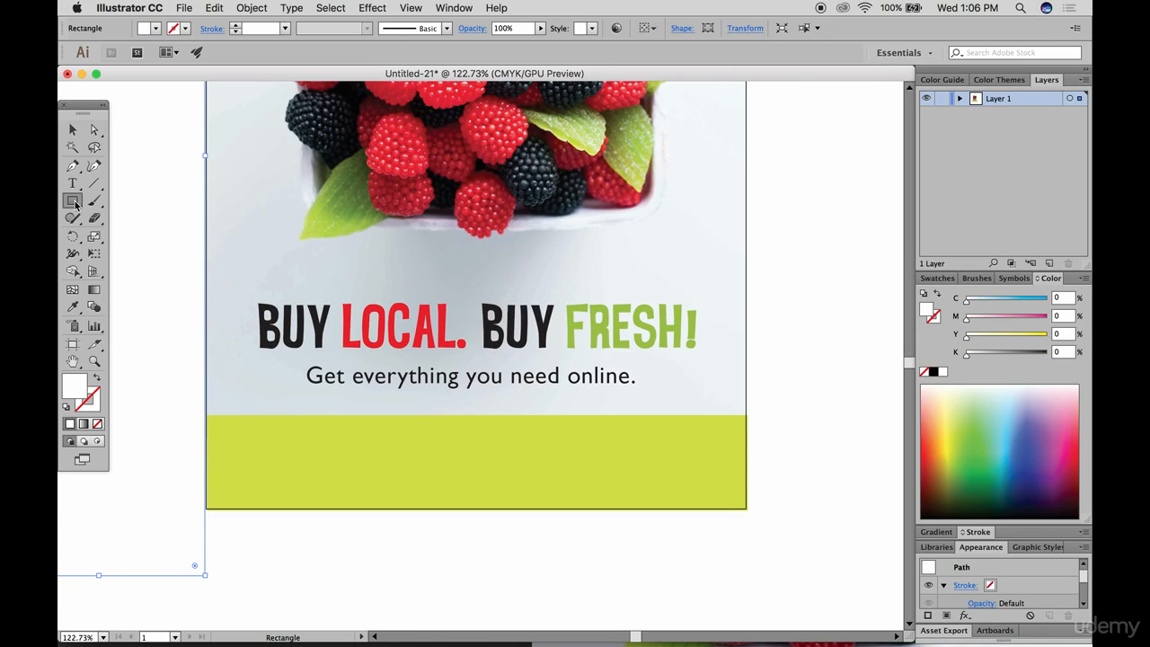
left_click(96, 382)
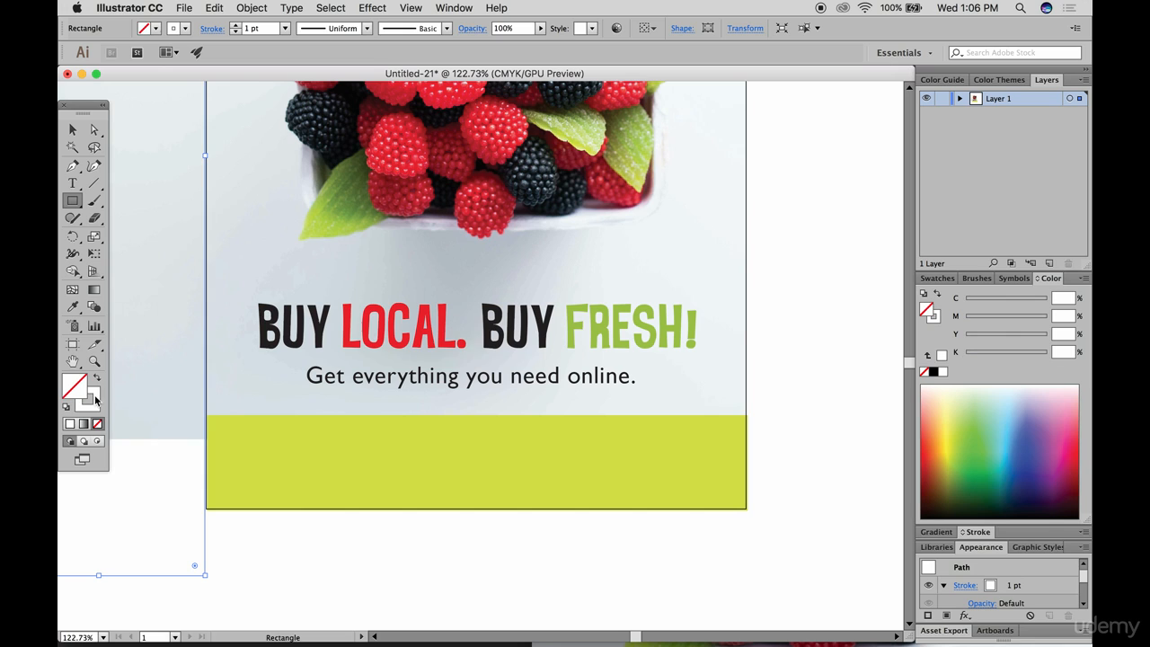
double_click(97, 406)
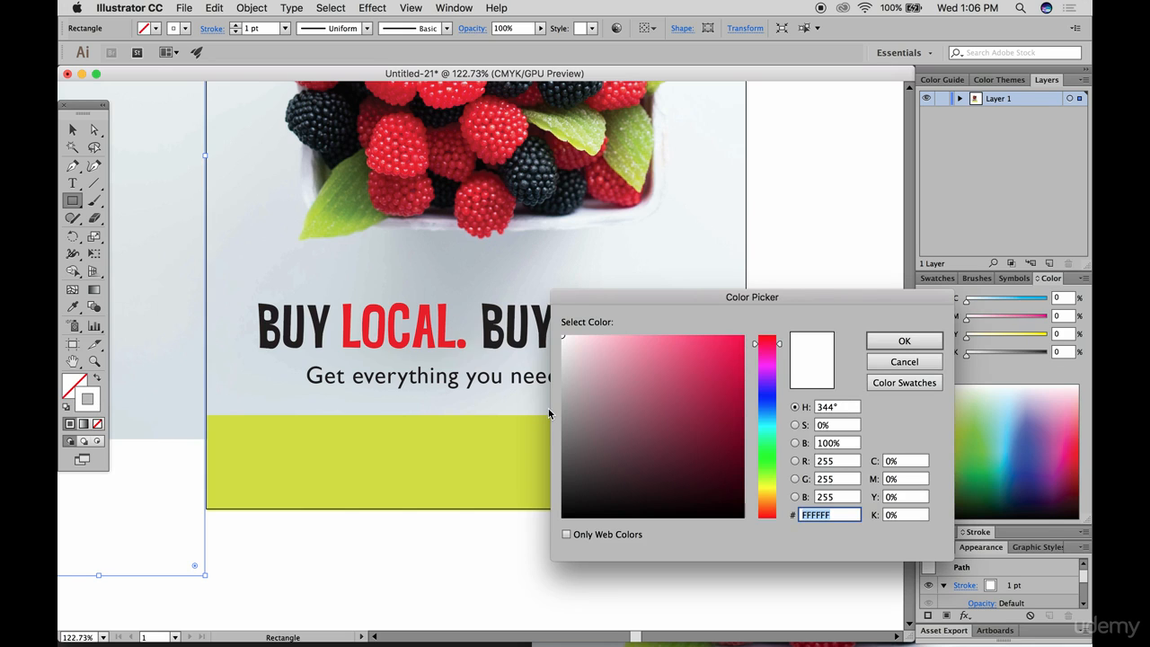
left_click_drag(575, 343, 555, 353)
left_click(898, 341)
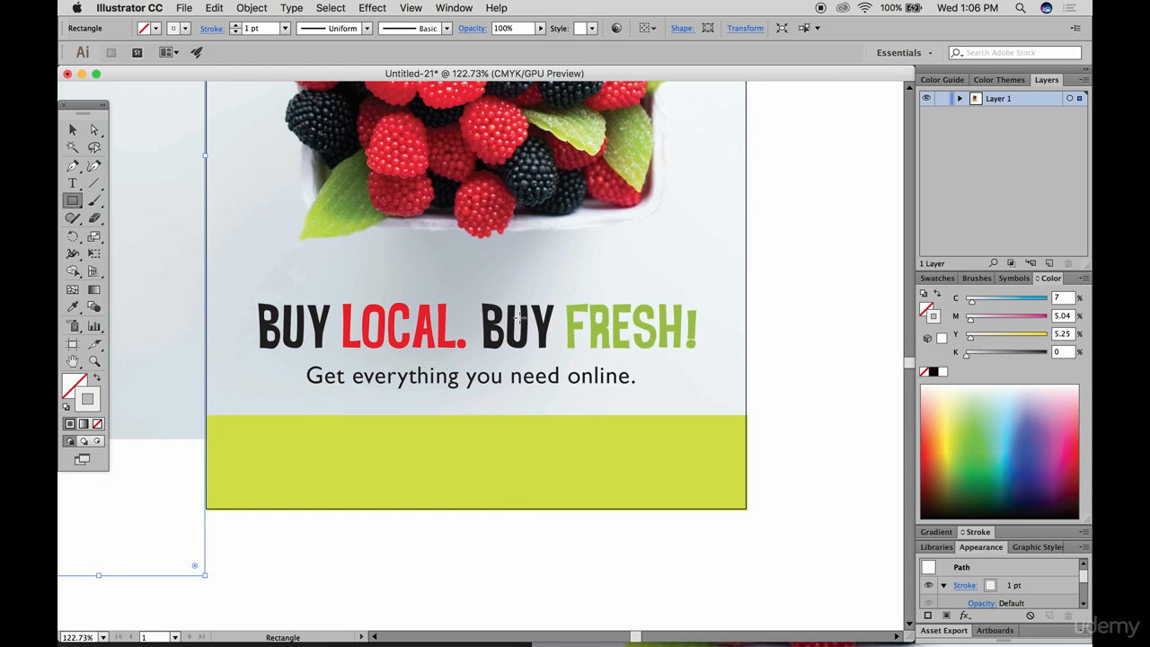
Draw an outlined rectangle about 3.39 by 0.83 in in the middle of the green band and select it
left_click(74, 202)
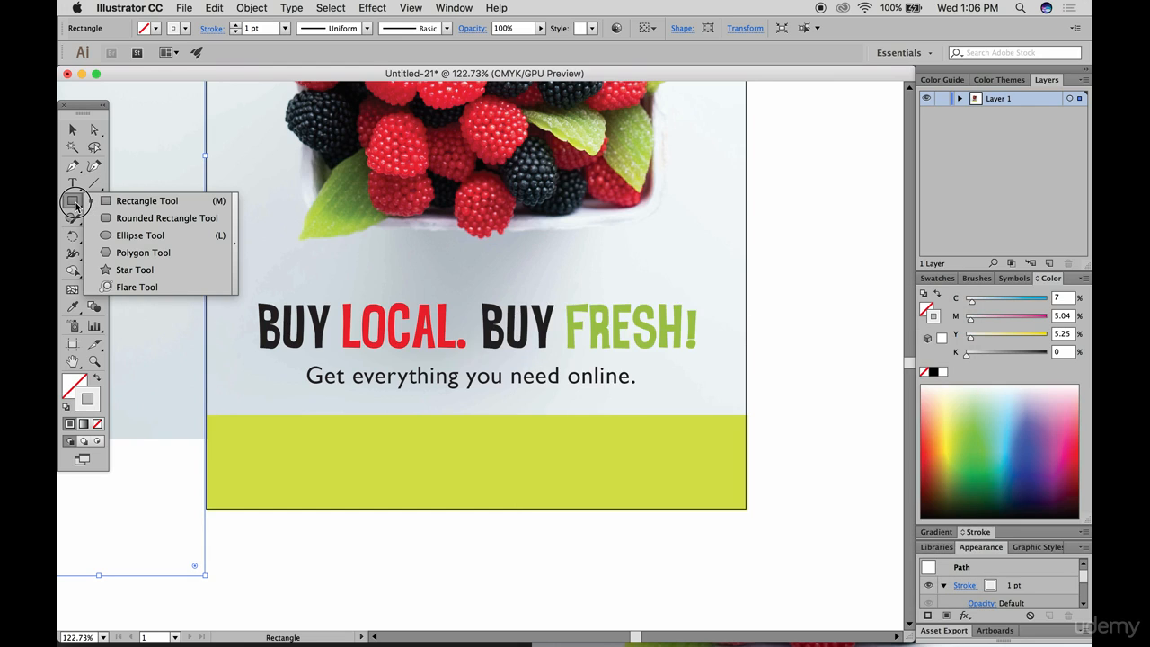
left_click(108, 200)
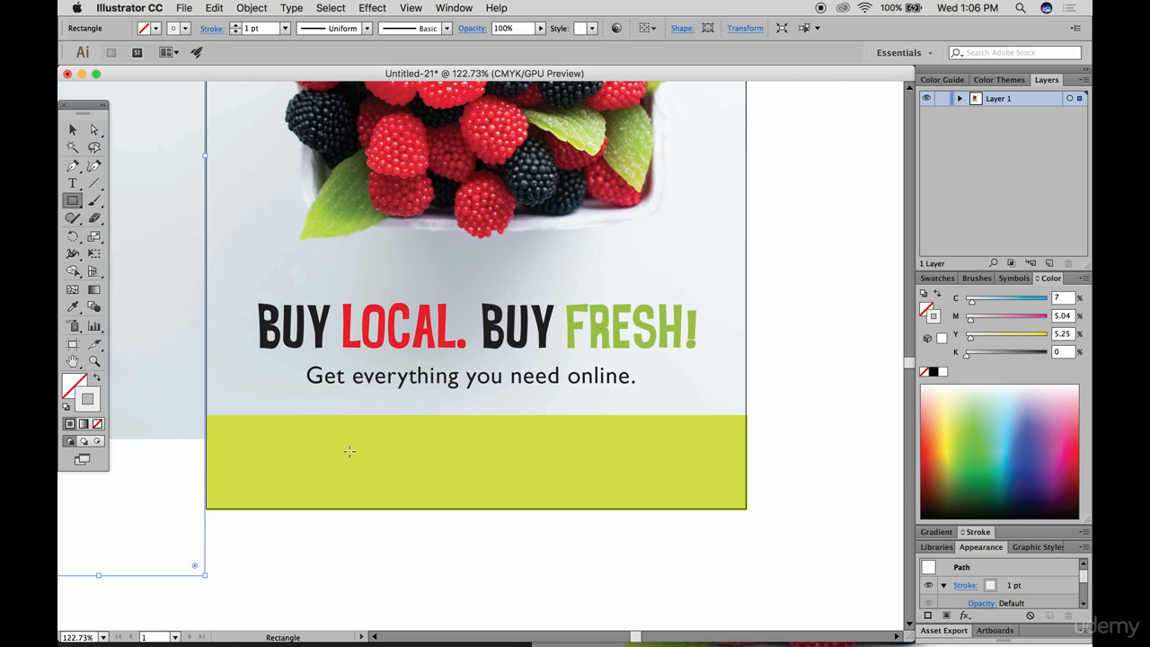
left_click_drag(370, 435, 586, 487)
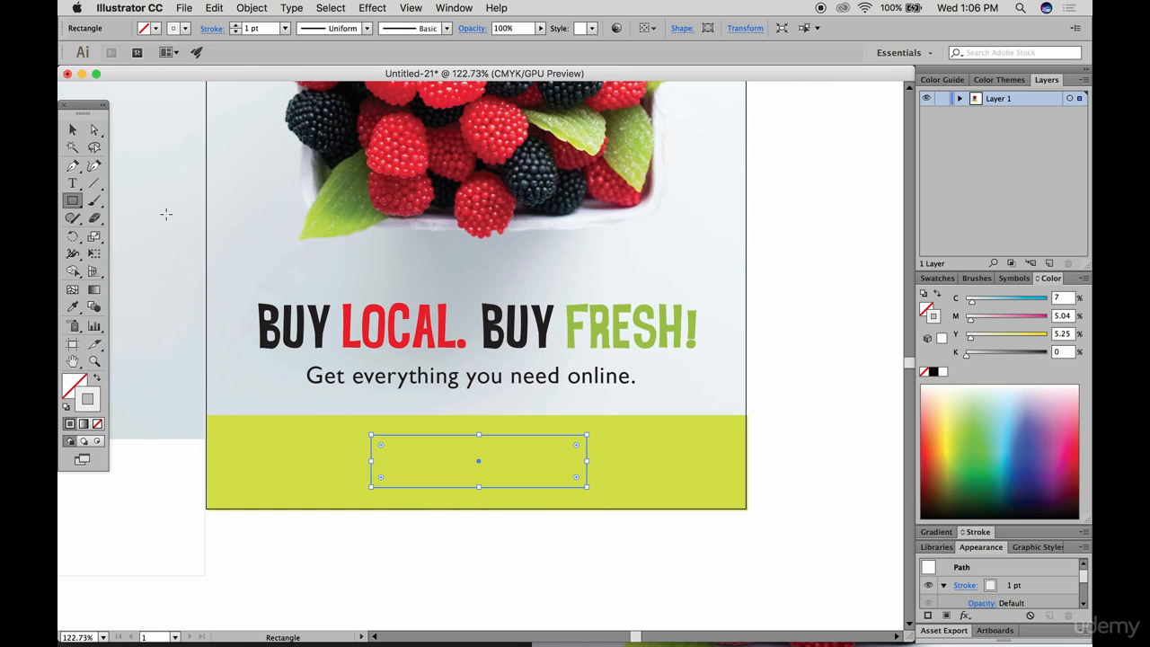
key("v")
left_click(152, 185)
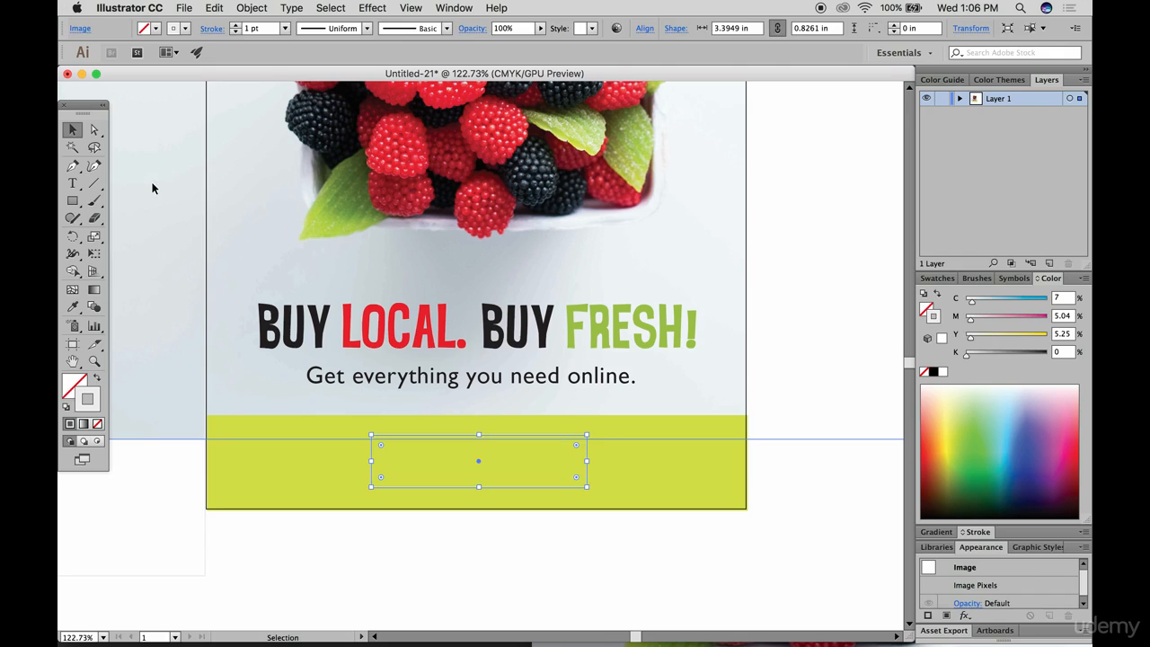
left_click(587, 460)
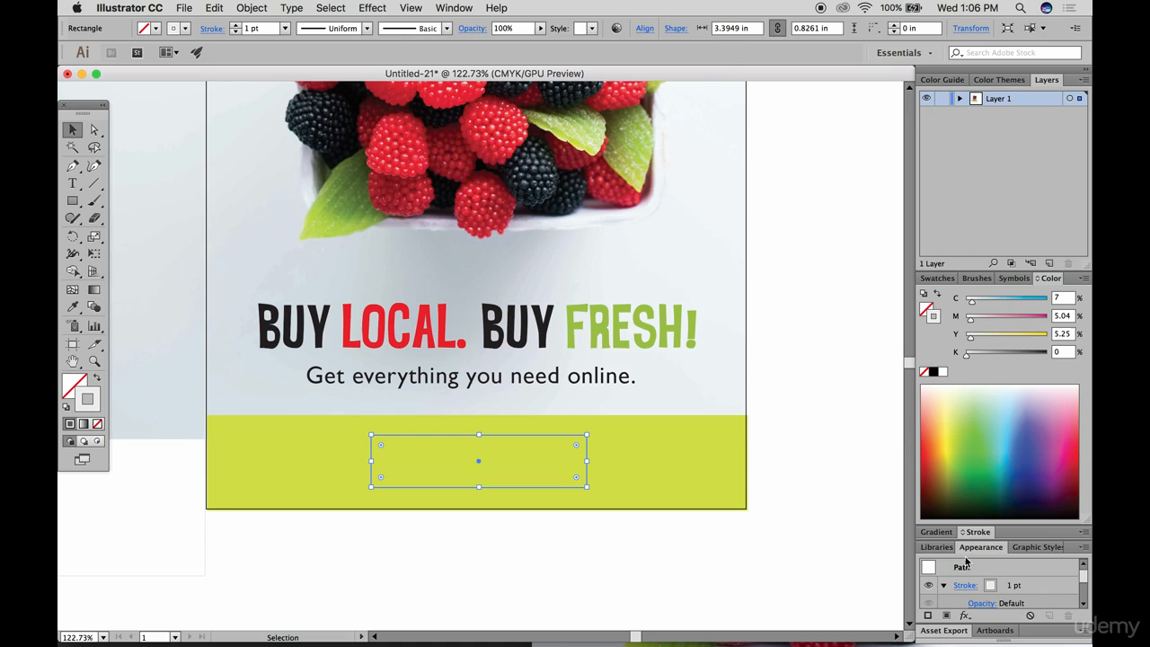
Set the stroke weight of the outlined rectangle to 3 pt and deselect it
left_click(978, 532)
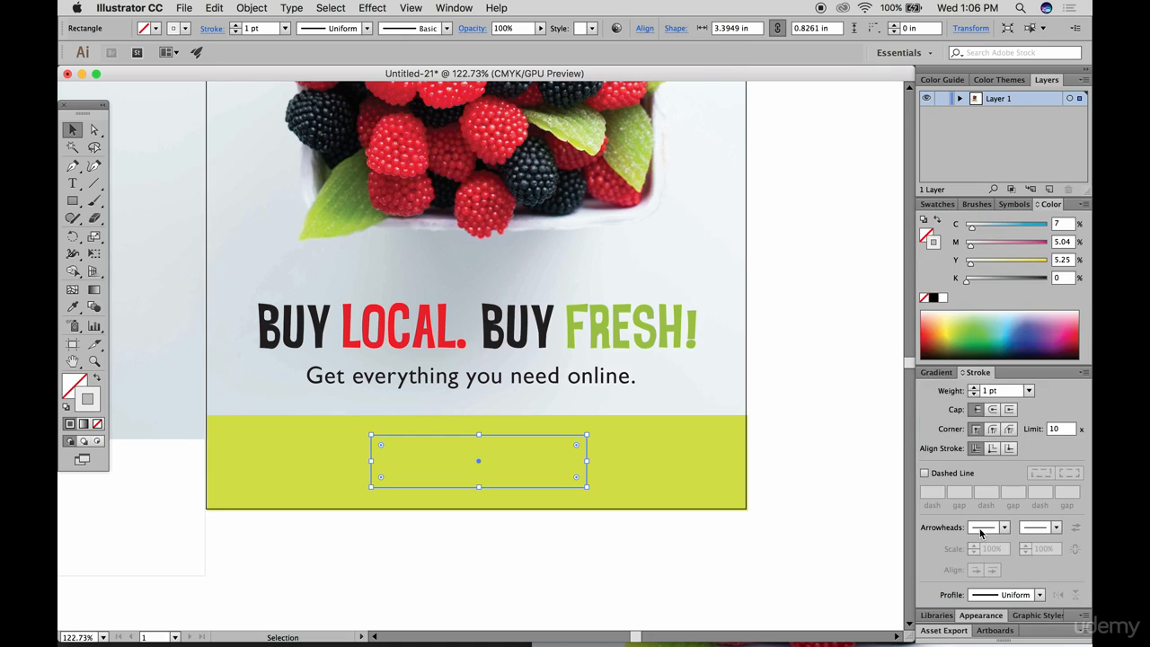
left_click(973, 387)
left_click(974, 388)
left_click(847, 423)
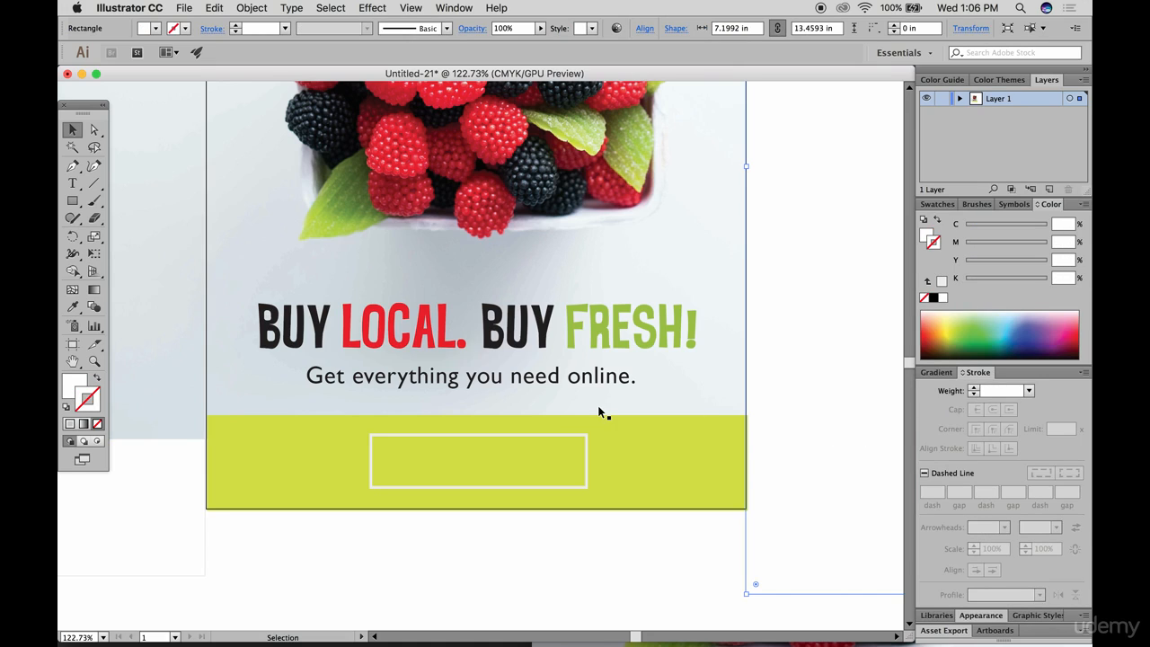
Give the outlined rectangle a corner radius of 0.125 in and link all four corners
left_click(584, 441)
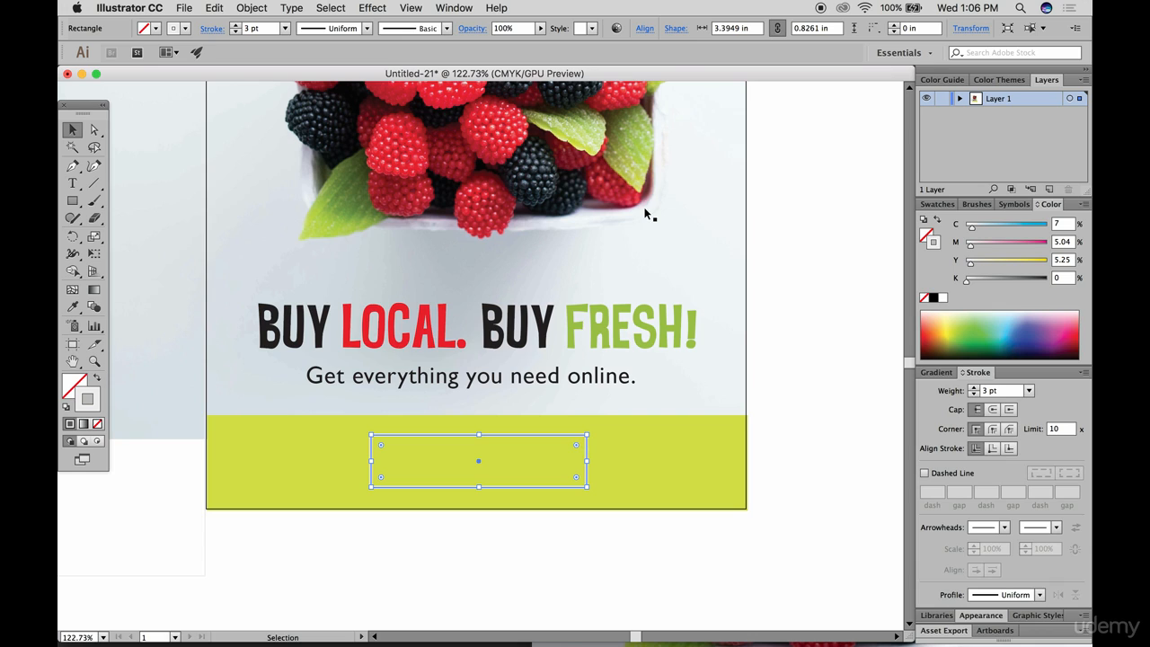
left_click(674, 30)
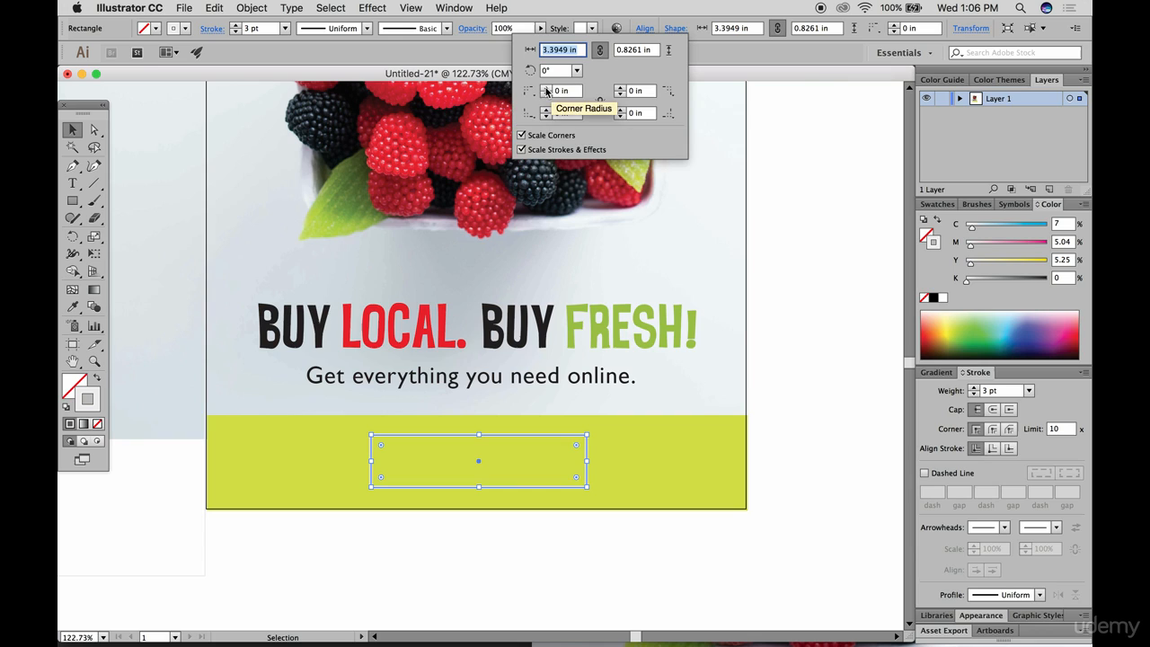
left_click(545, 88)
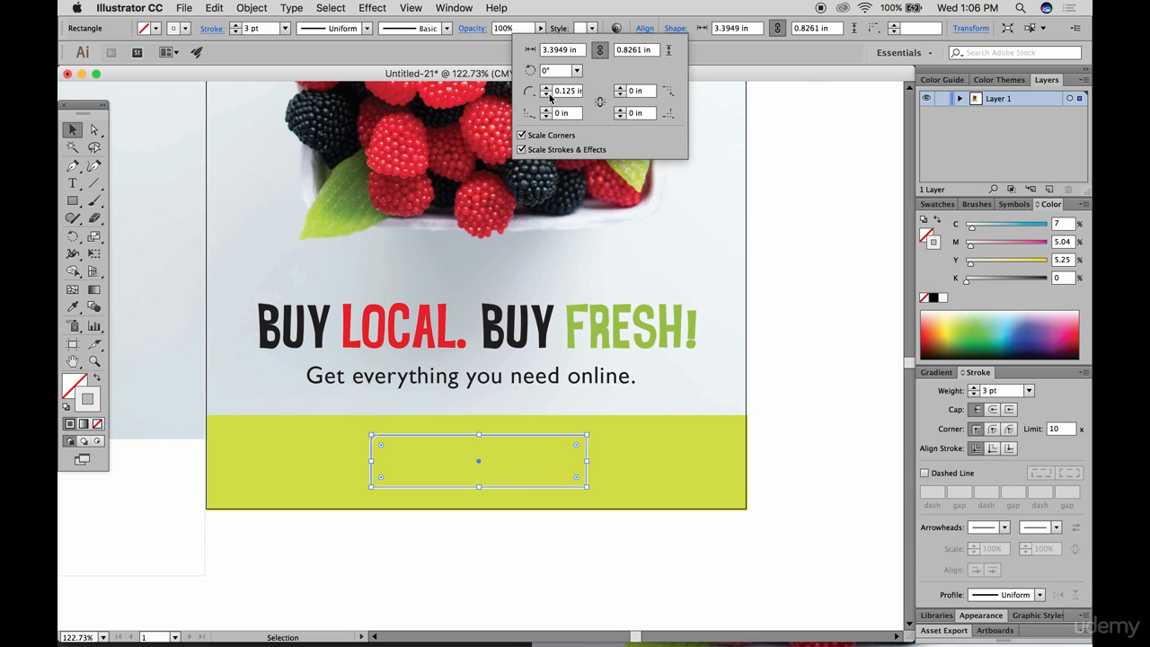
left_click(599, 103)
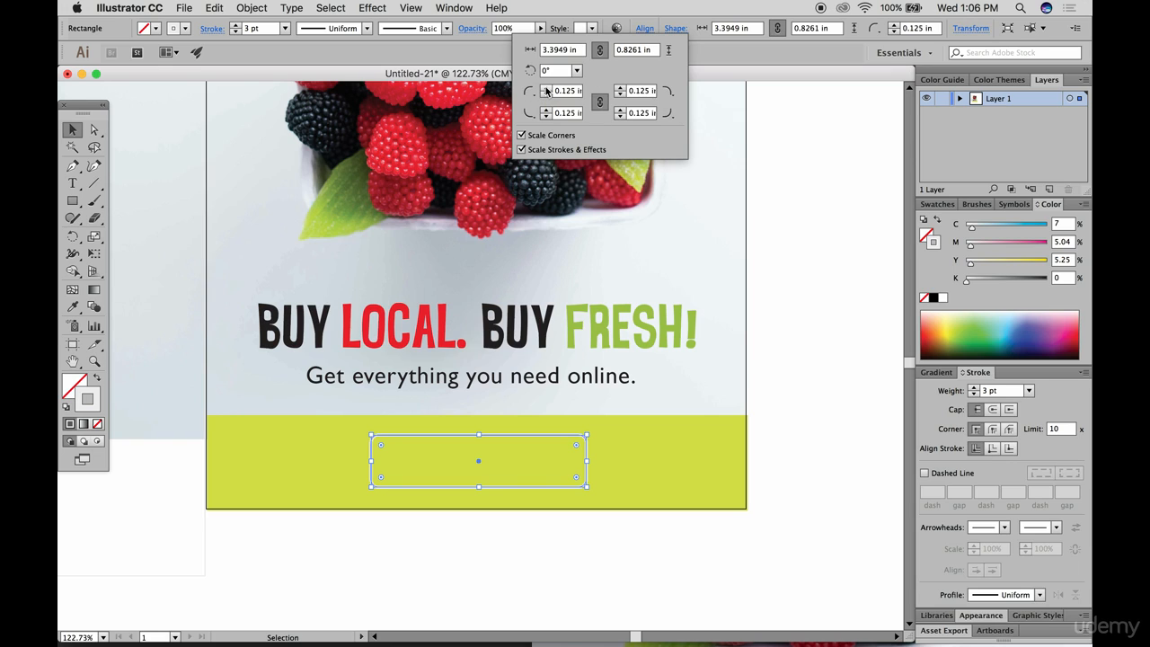
Increase the linked corner radius of the outlined rectangle to 0.413 in so its ends are fully rounded
left_click(545, 88)
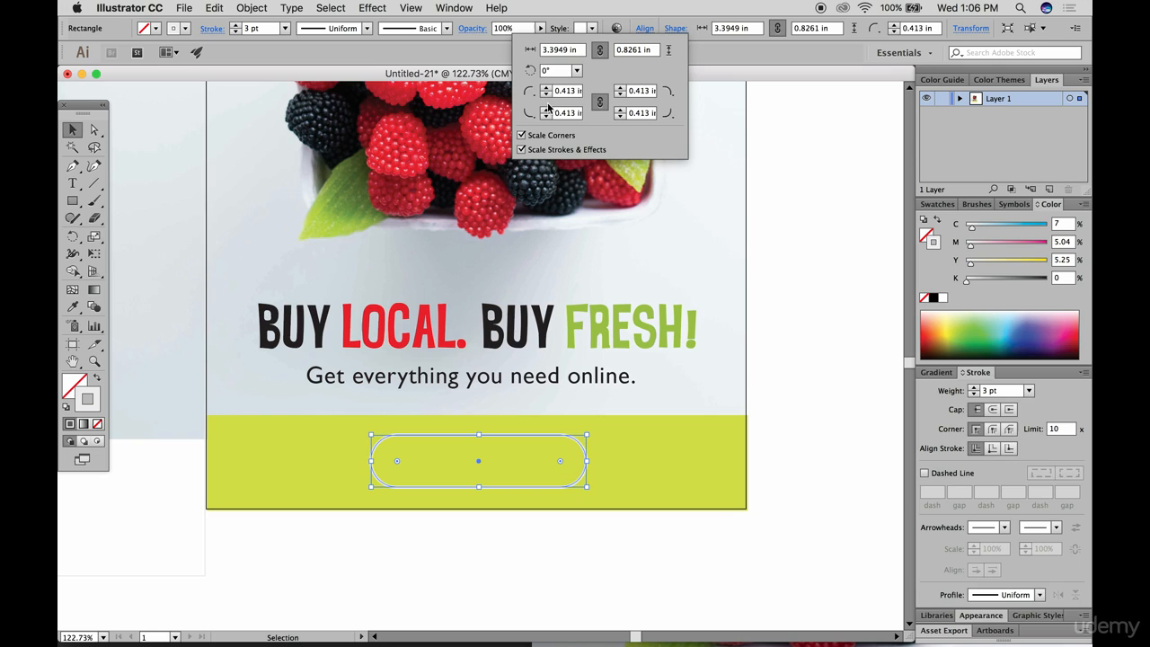
left_click(547, 95)
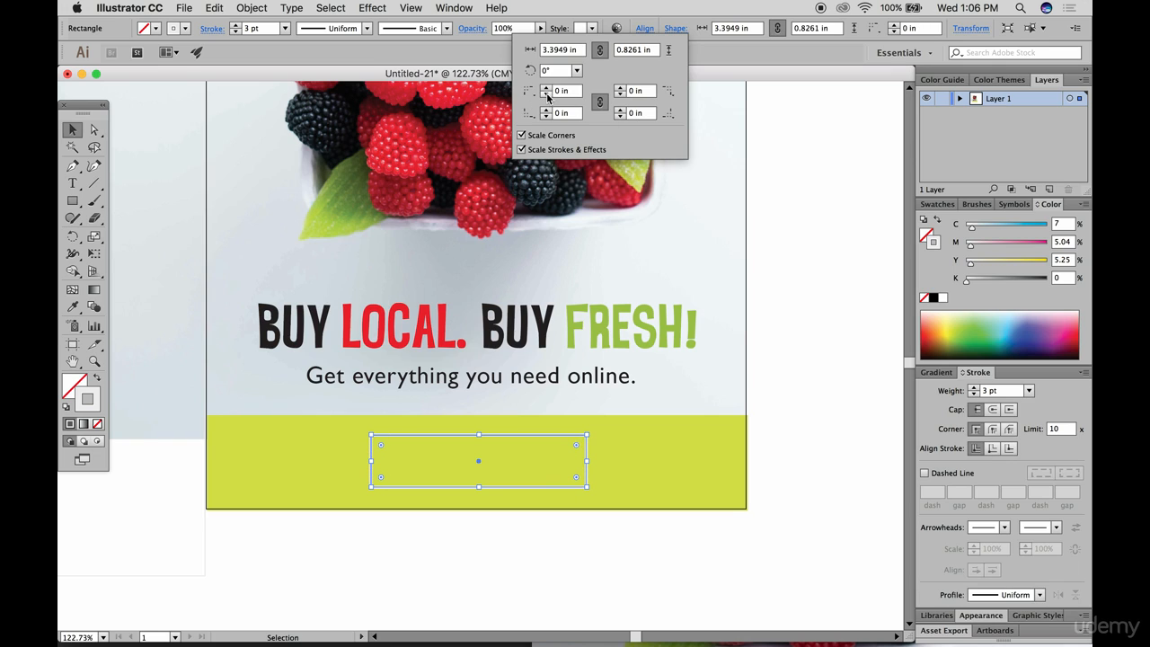
left_click(546, 88)
left_click(546, 88)
left_click(546, 88)
left_click(546, 88)
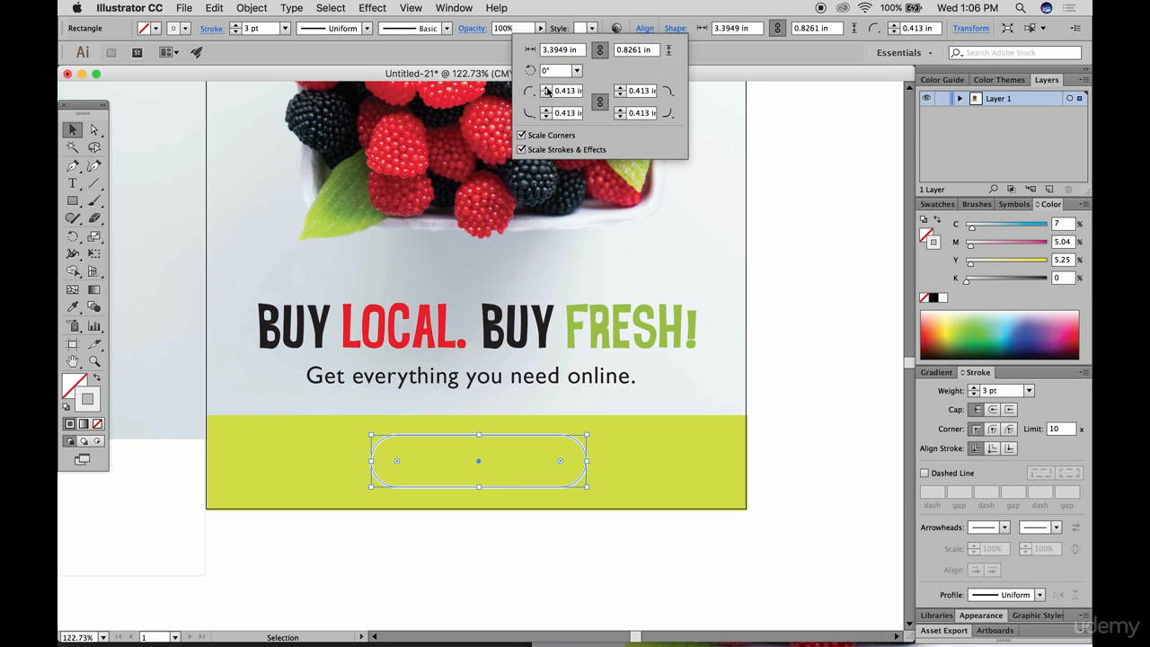
left_click(546, 88)
left_click(674, 30)
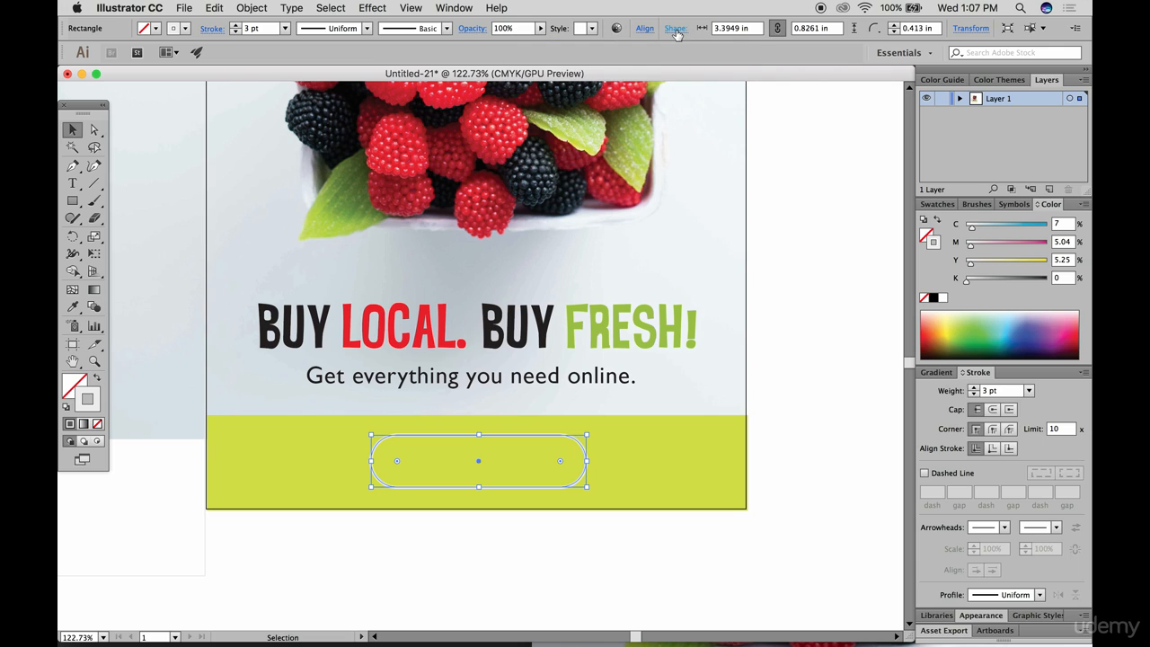
left_click(808, 377)
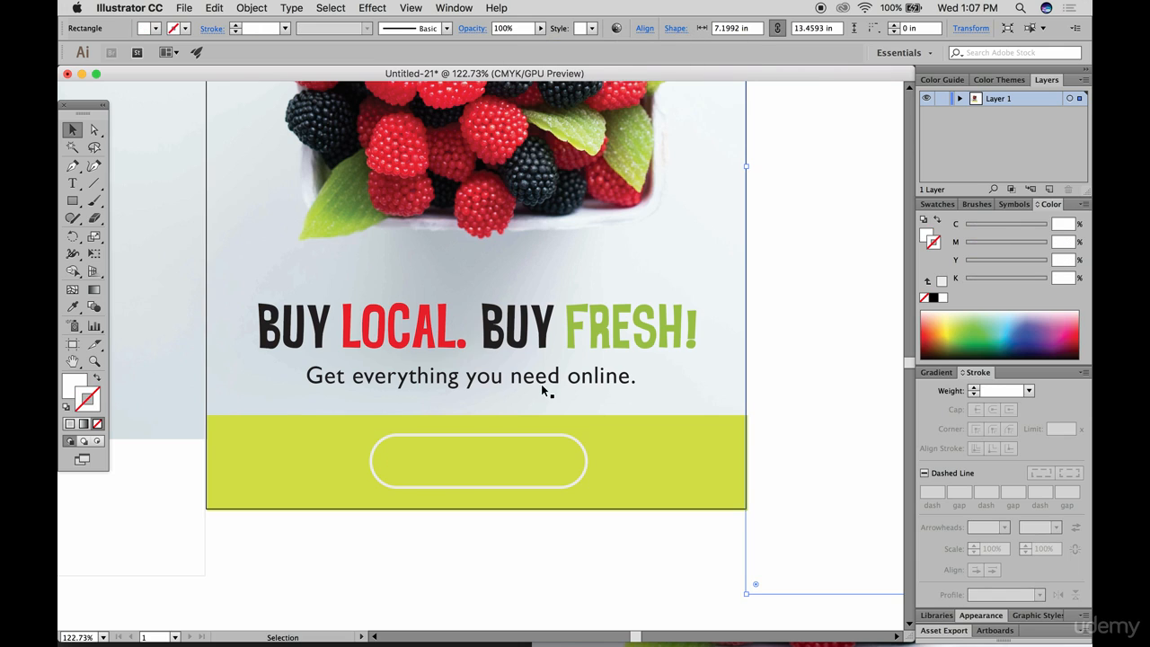
left_click(75, 183)
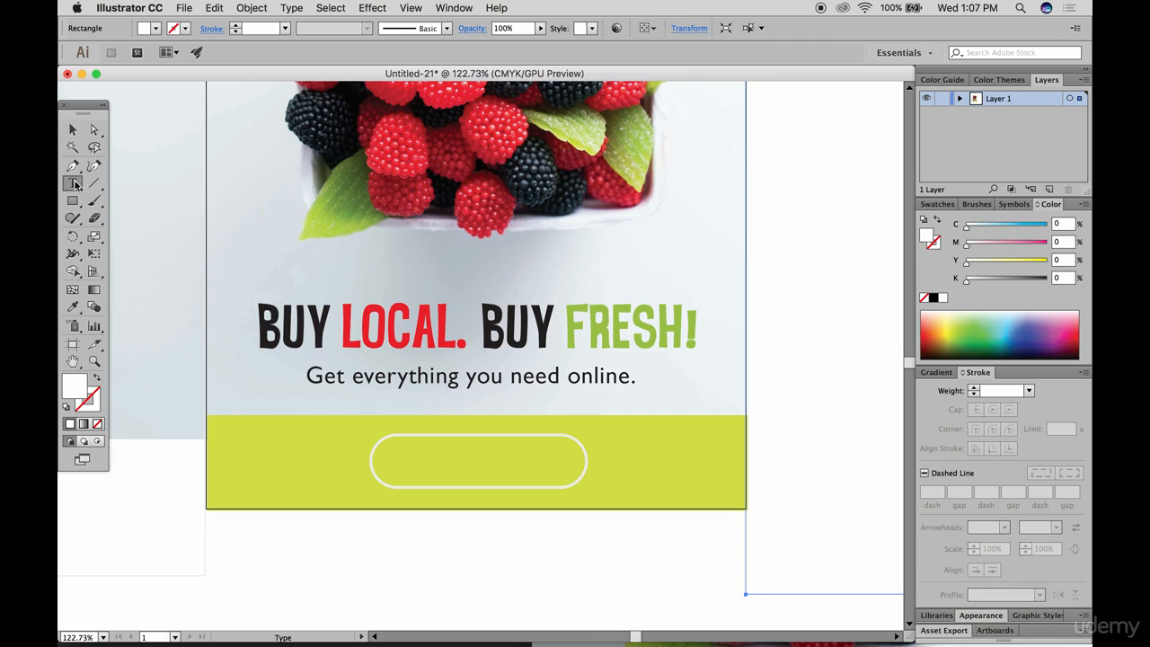
left_click(248, 460)
type("www.")
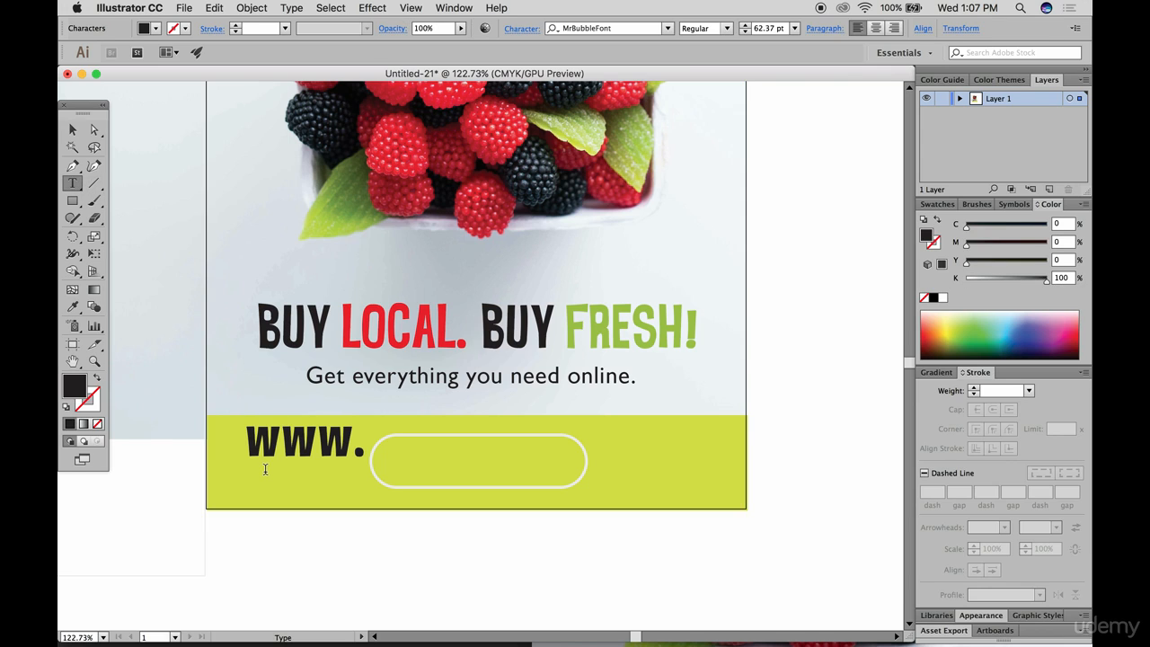
type("localfresh.or")
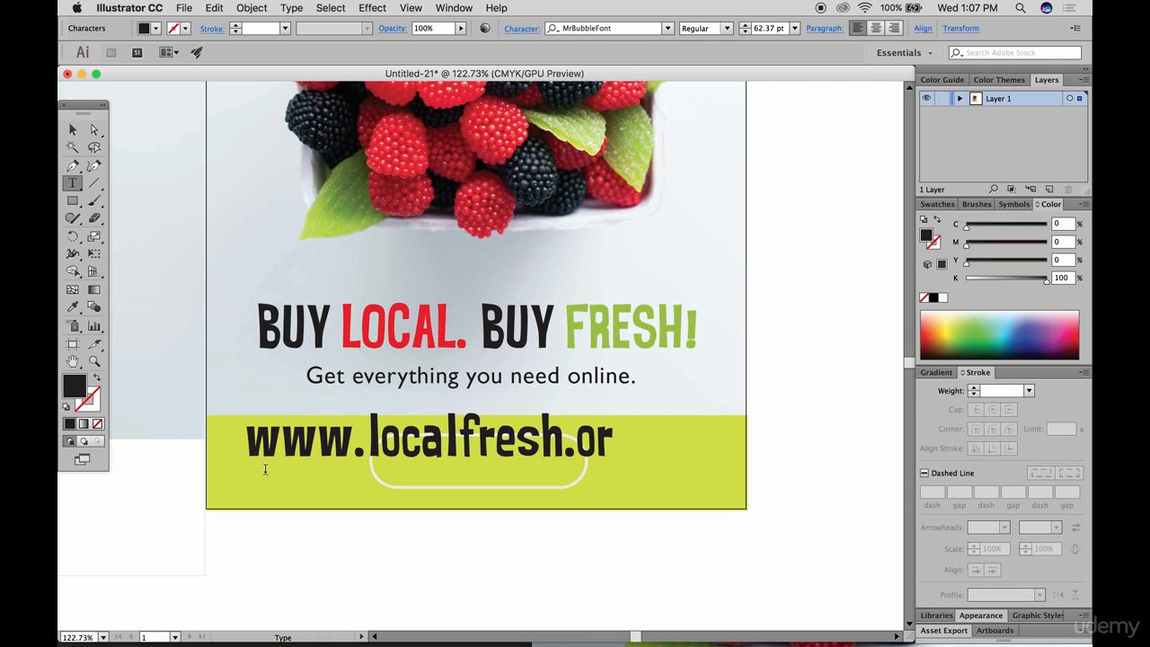
key("BackSpace")
key("BackSpace")
type("com")
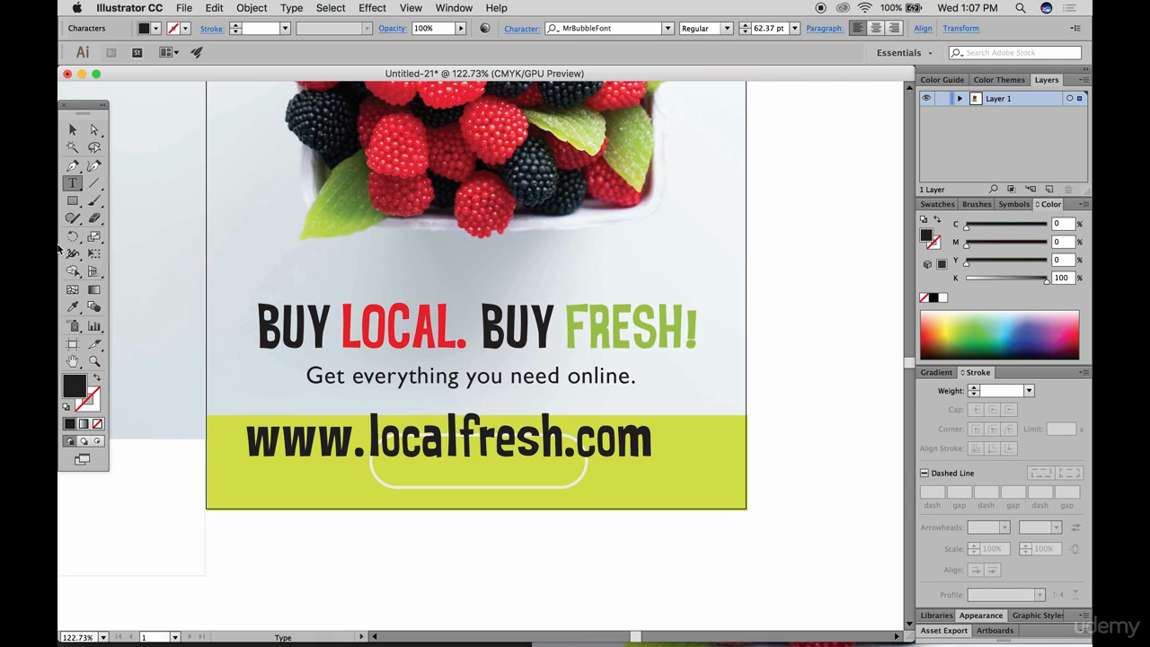
left_click(73, 129)
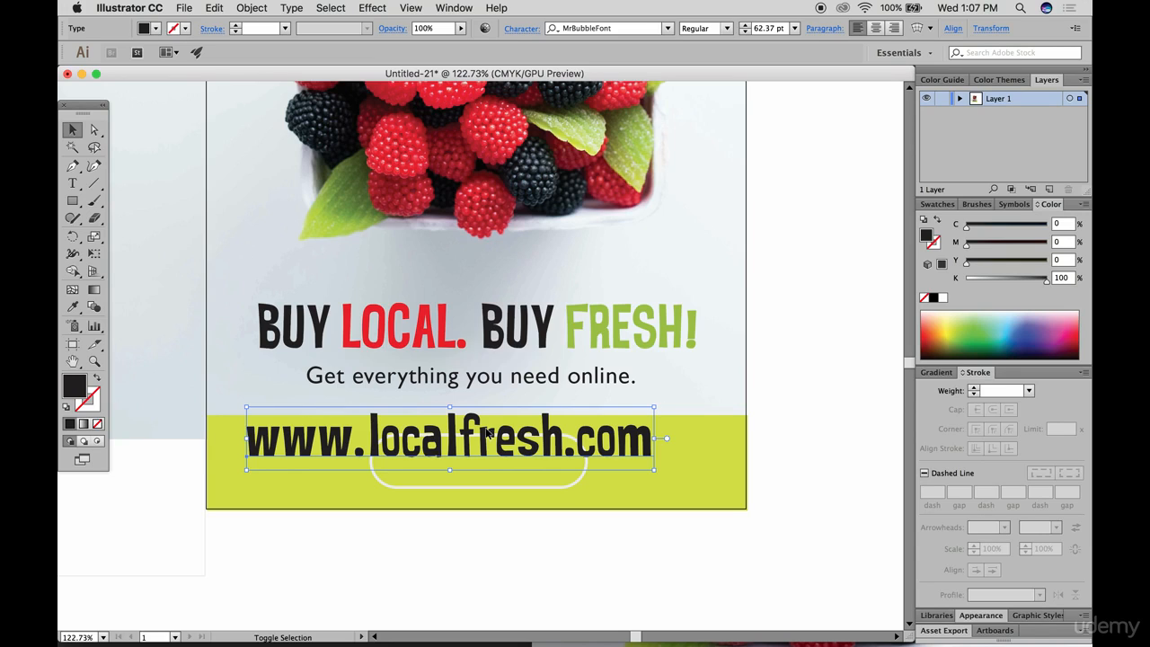
double_click(382, 447)
left_click_drag(369, 437, 250, 437)
key("BackSpace")
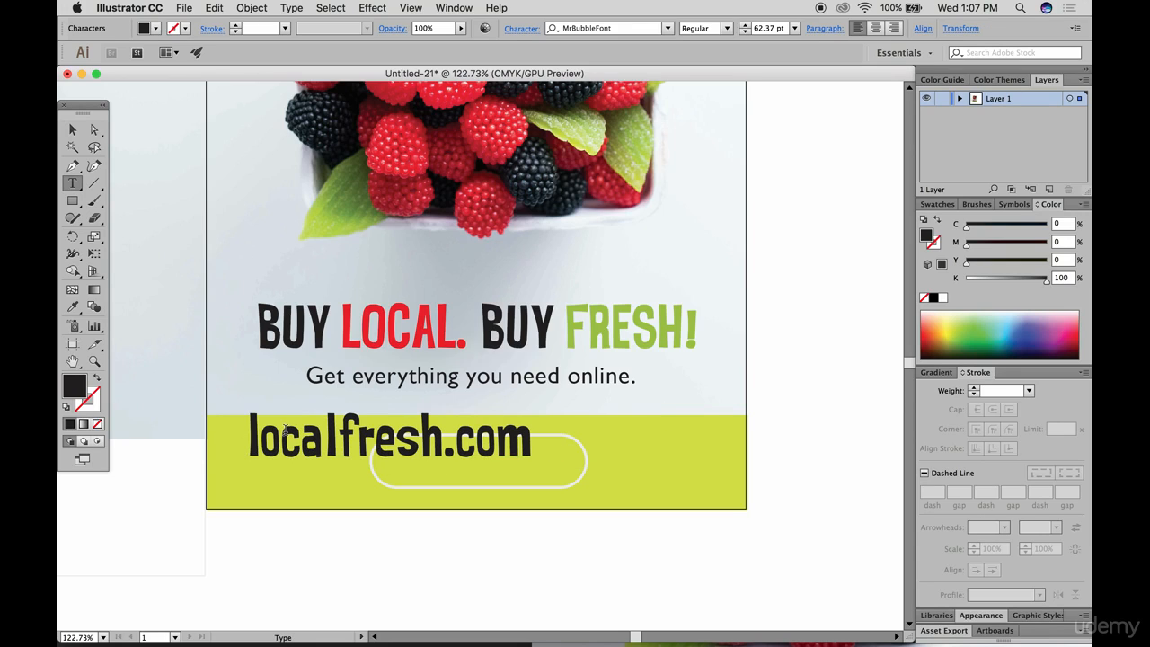
Scale the "localfresh.com" text down to about 33.5 pt and place it inside the rounded outline
left_click(72, 129)
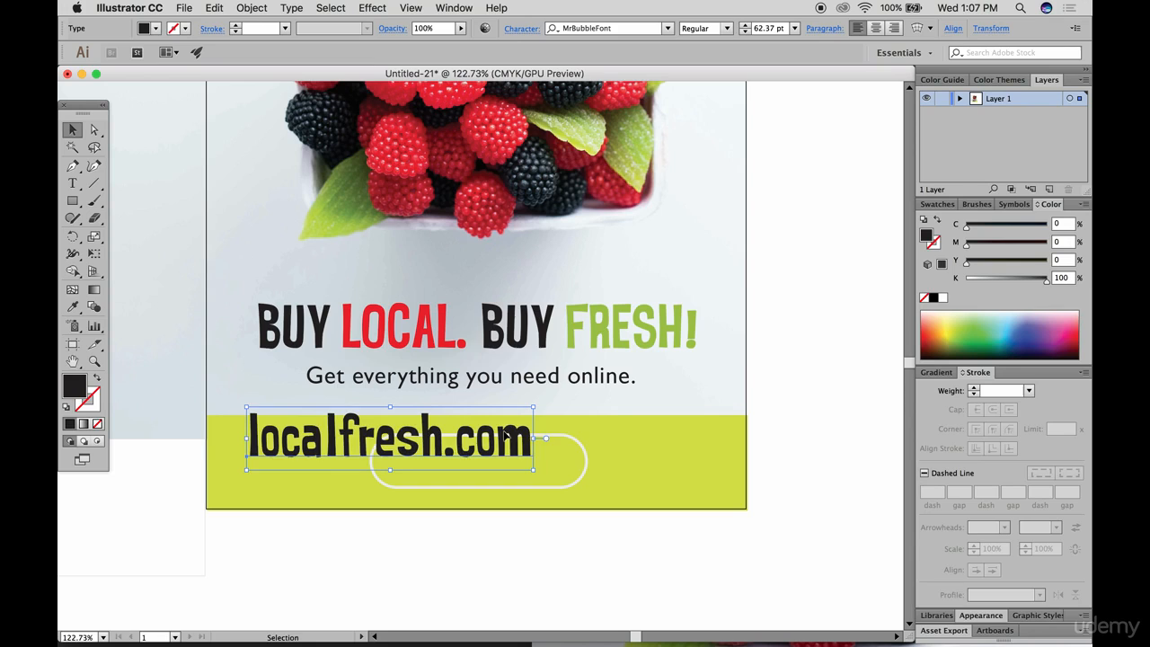
left_click_drag(505, 436, 523, 472)
left_click(783, 451)
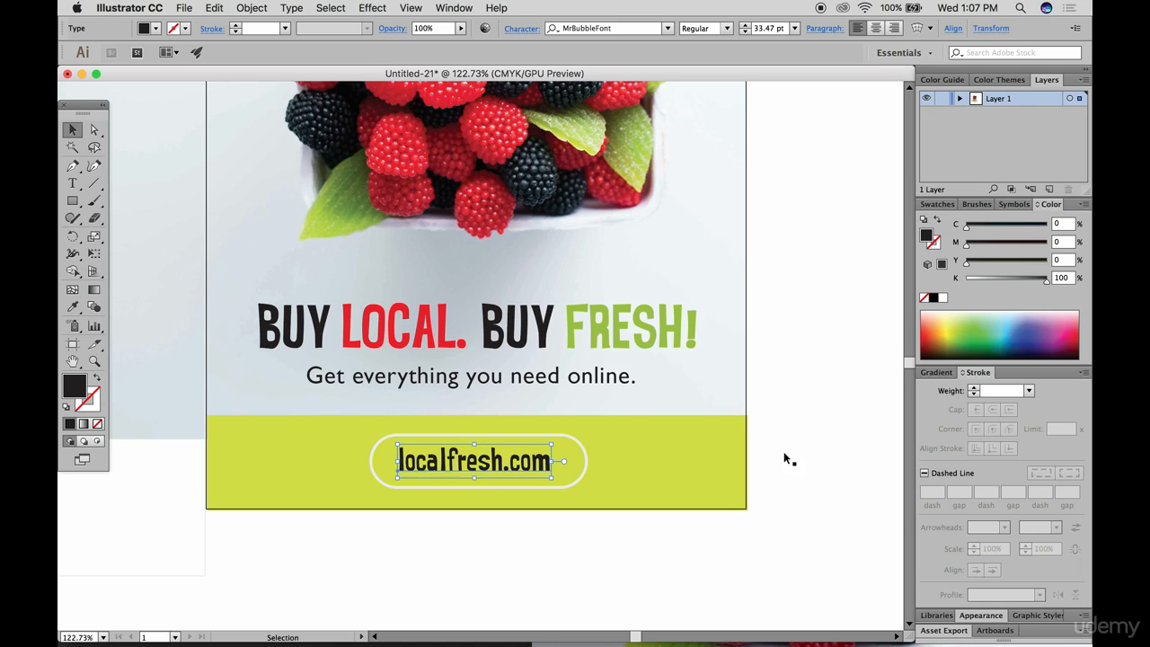
left_click(652, 466)
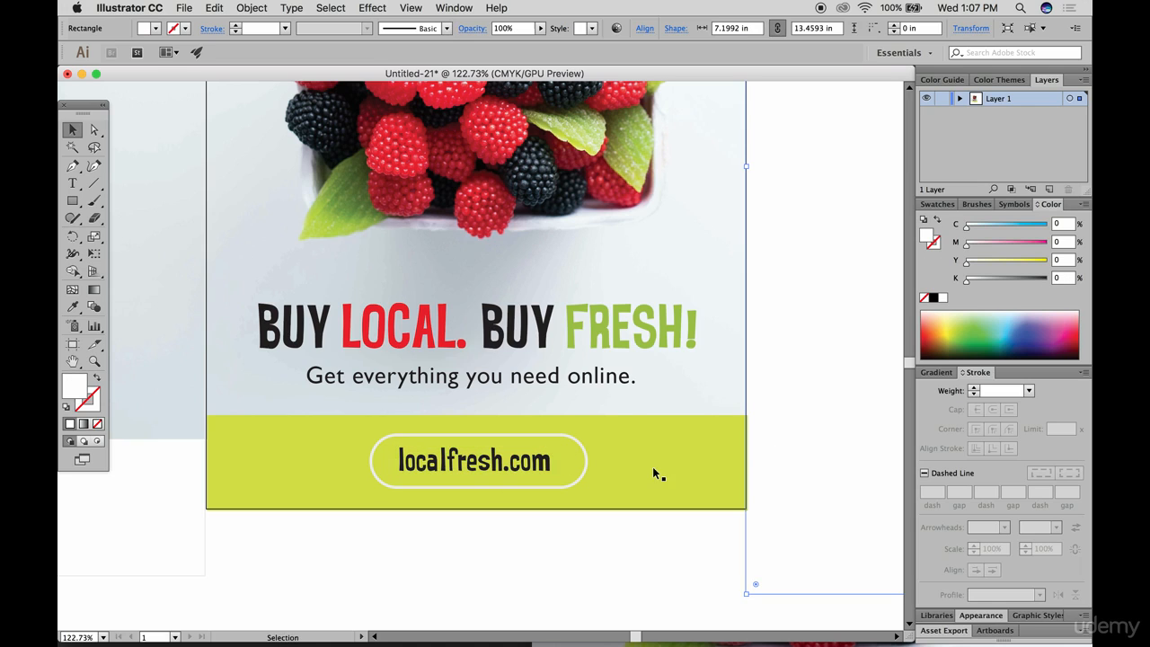
Fill the rounded rectangle behind the web address with crimson red F7084D
left_click(586, 459)
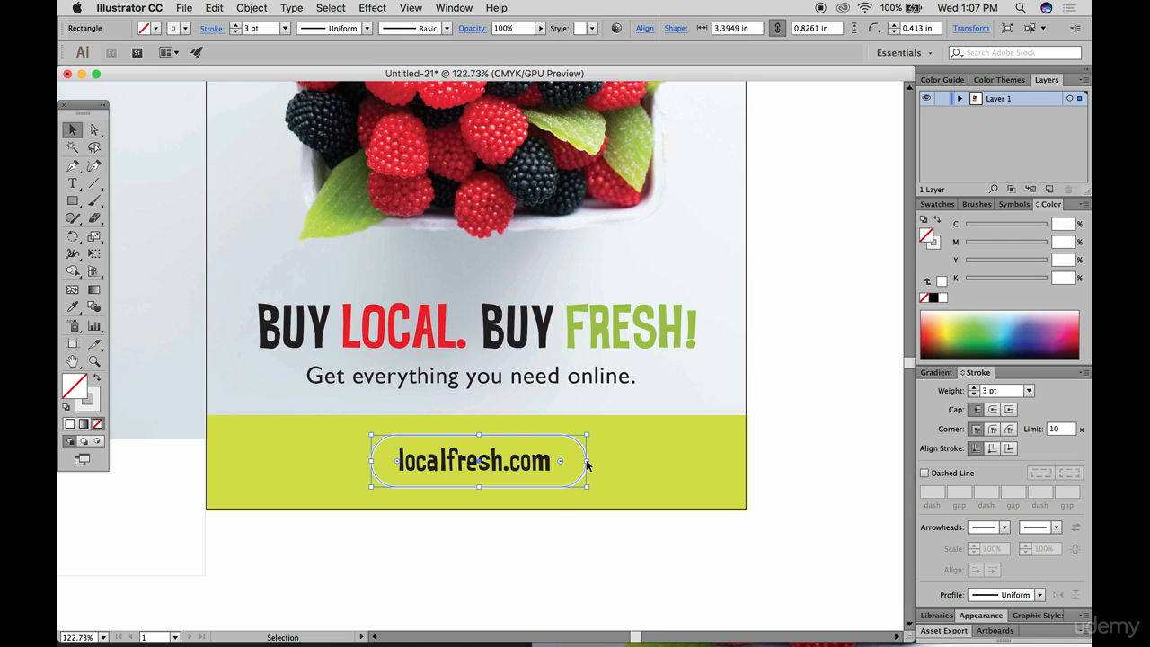
double_click(77, 387)
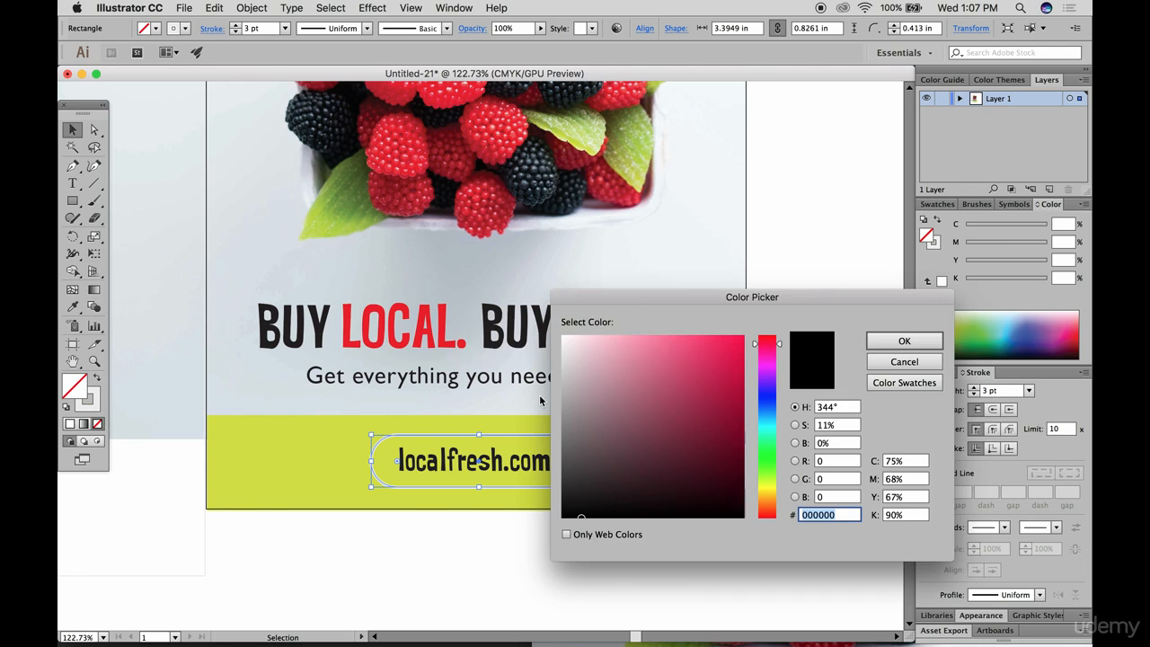
mouse_move(673, 398)
left_mouse_down()
mouse_move(716, 347)
mouse_move(739, 341)
left_mouse_up()
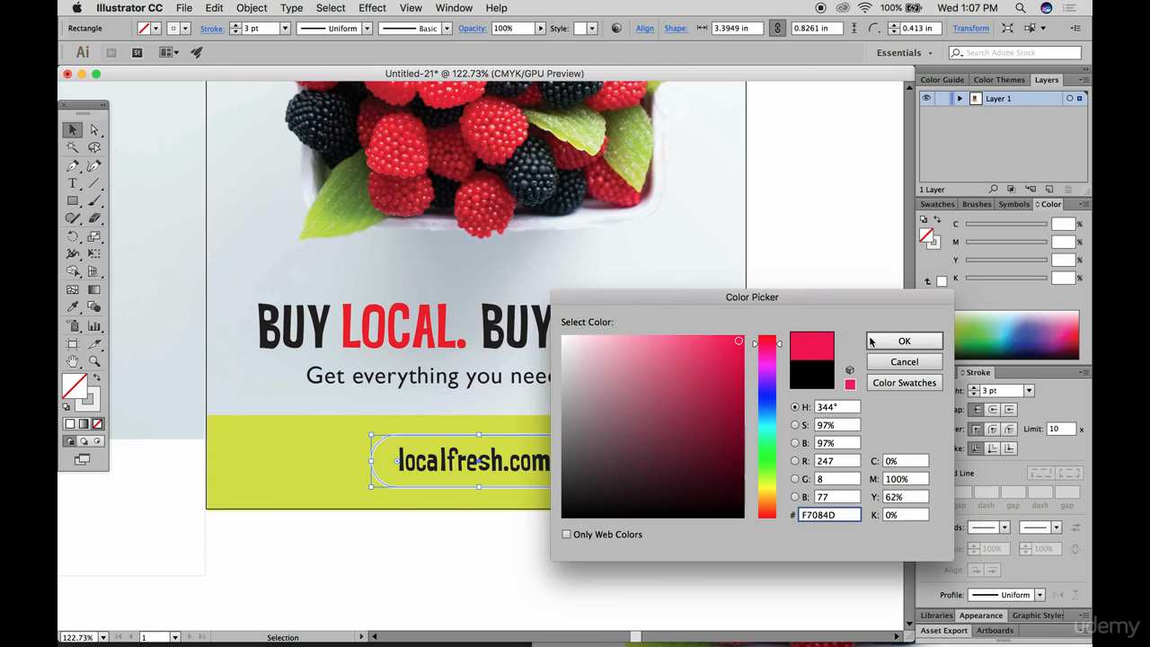
left_click(871, 341)
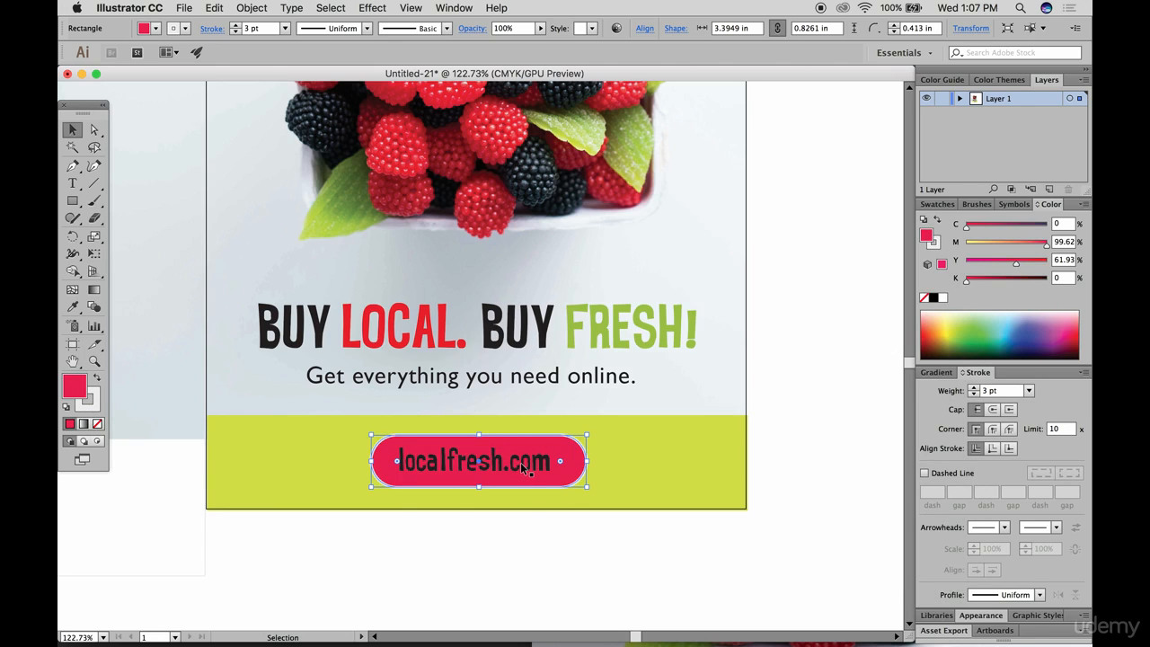
Darken the rounded button's fill to a deeper pink-red, about C 9, M 97, Y 44, K 0
double_click(77, 386)
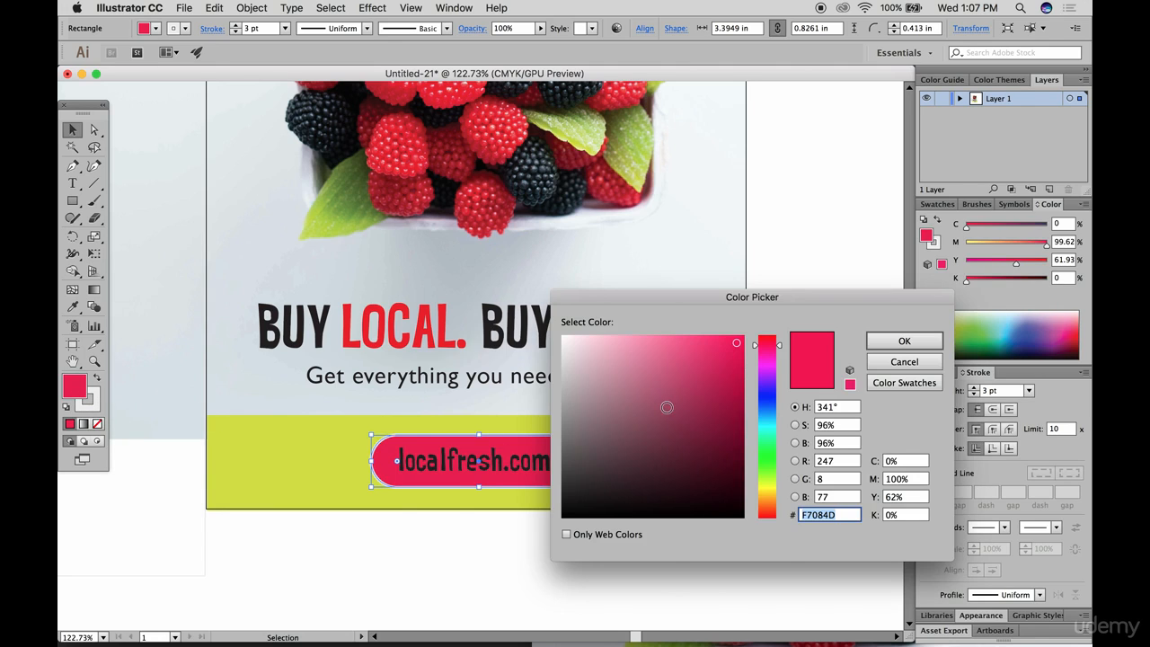
left_click(717, 362)
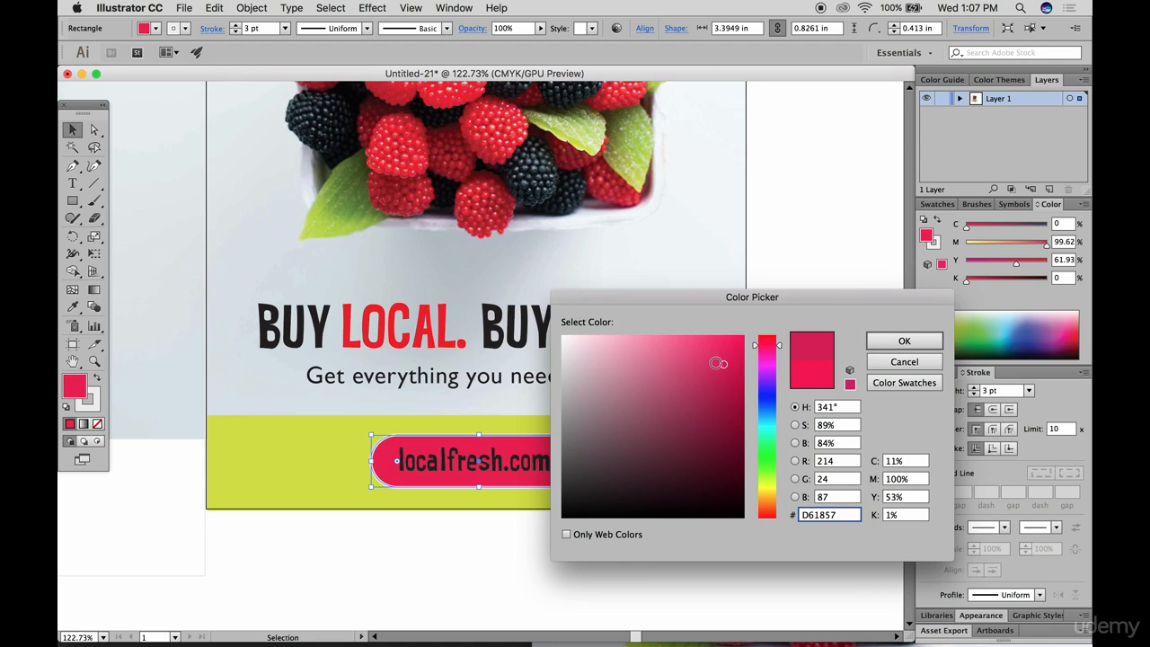
left_click(716, 361)
left_click(873, 345)
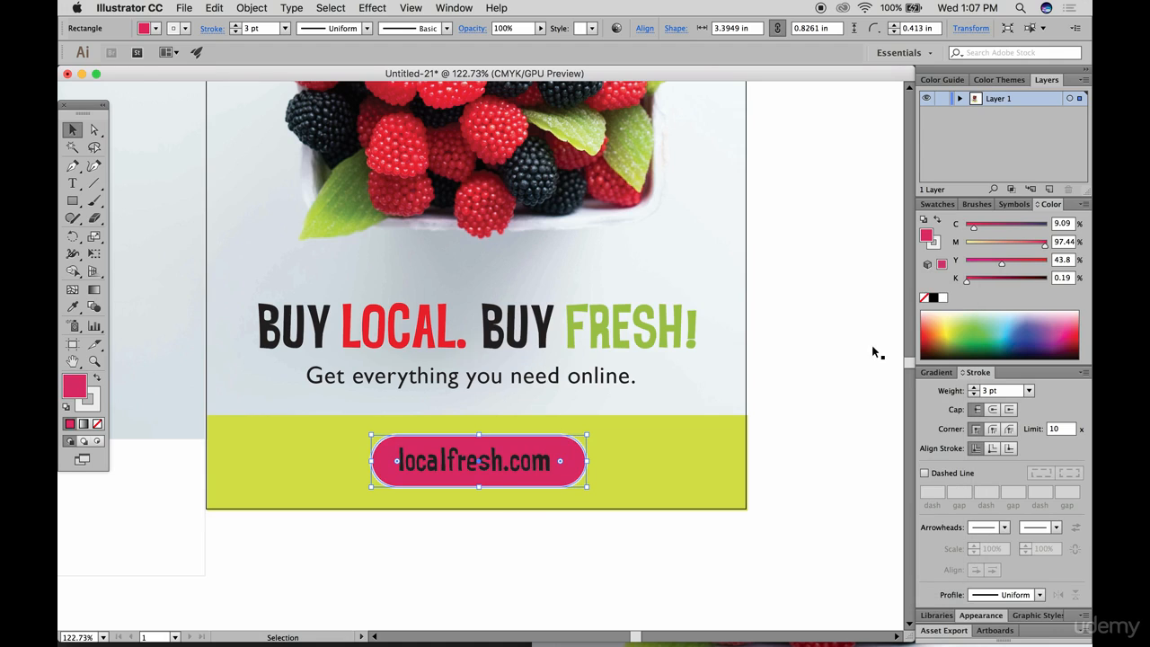
Fill the "localfresh.com" text with white and deselect it
left_click(526, 463)
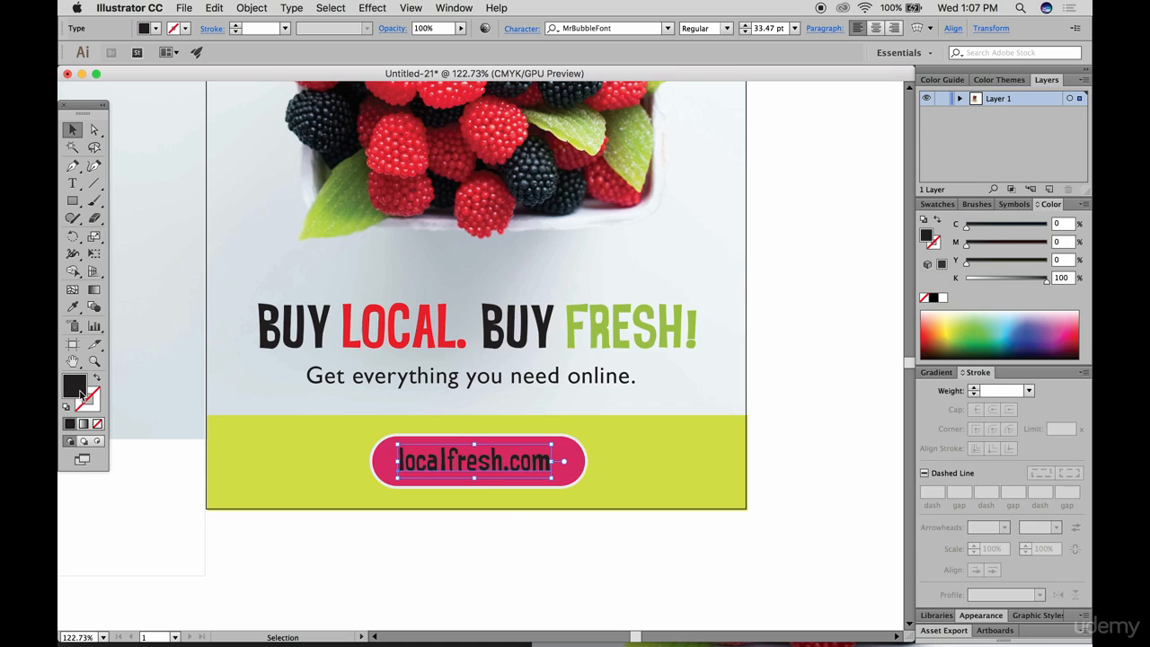
double_click(77, 388)
left_click_drag(580, 370, 546, 327)
left_click(895, 342)
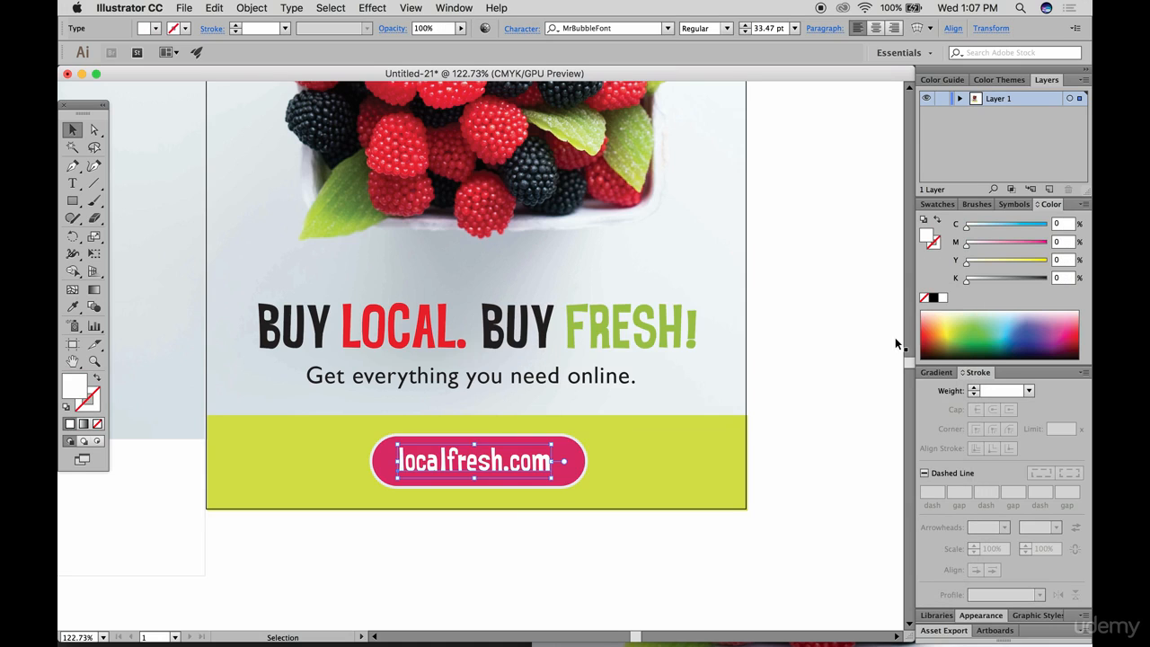
left_click(592, 541)
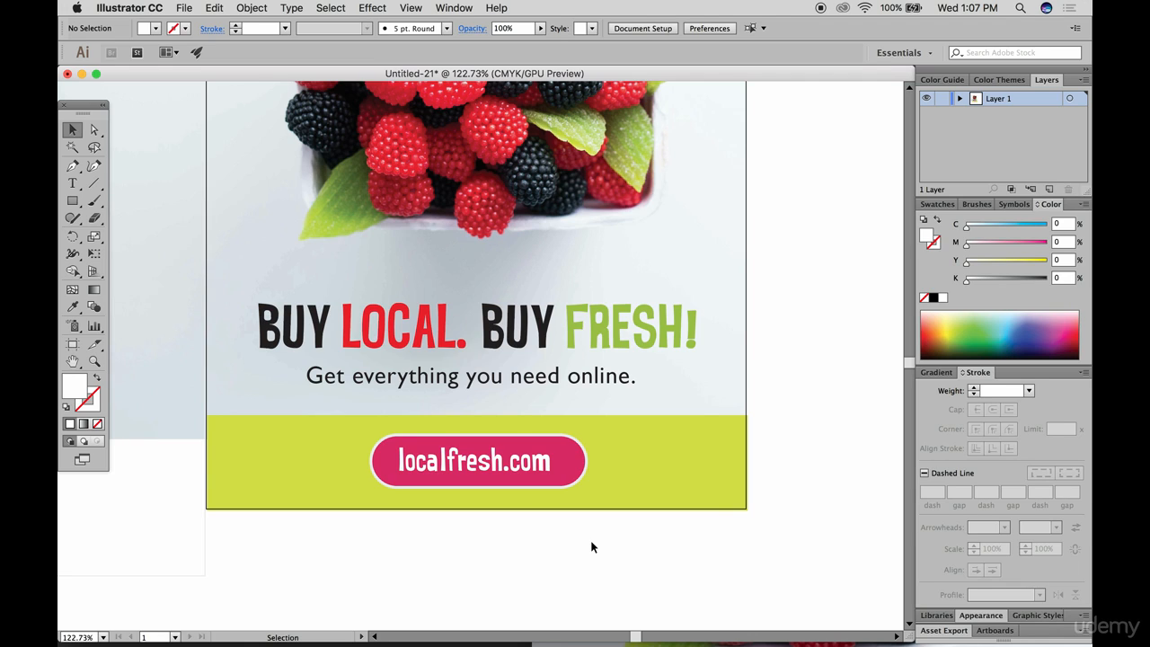
Start a Drop Shadow effect on the pink rounded rectangle with its preview turned on
left_click(582, 463)
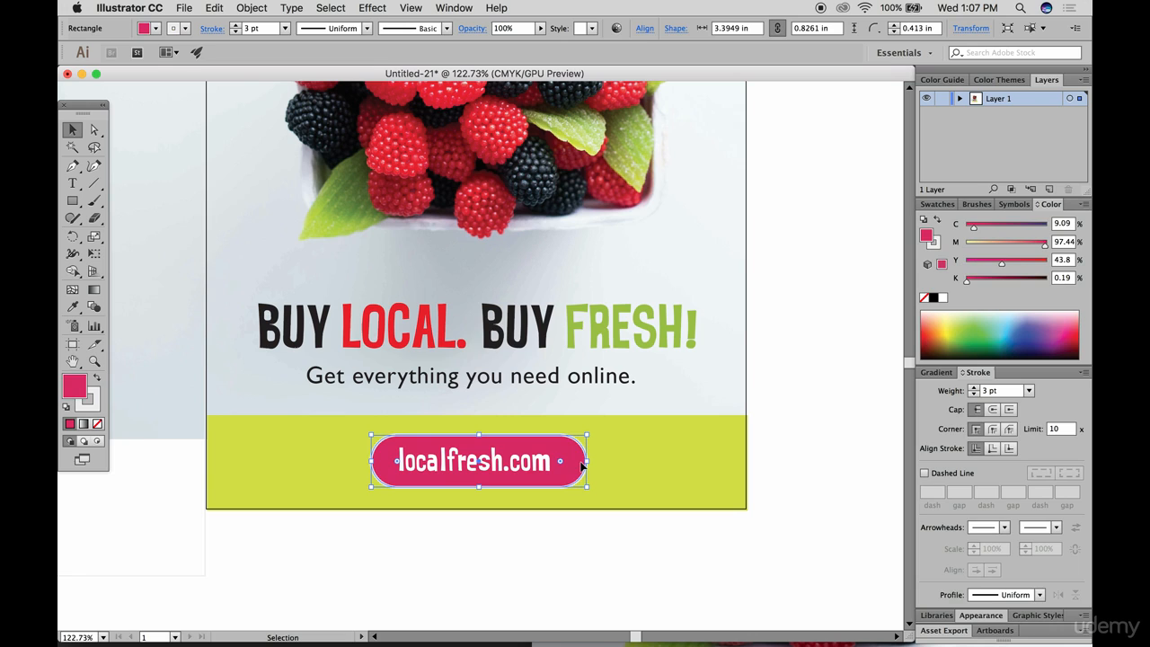
left_click(372, 8)
mouse_move(502, 192)
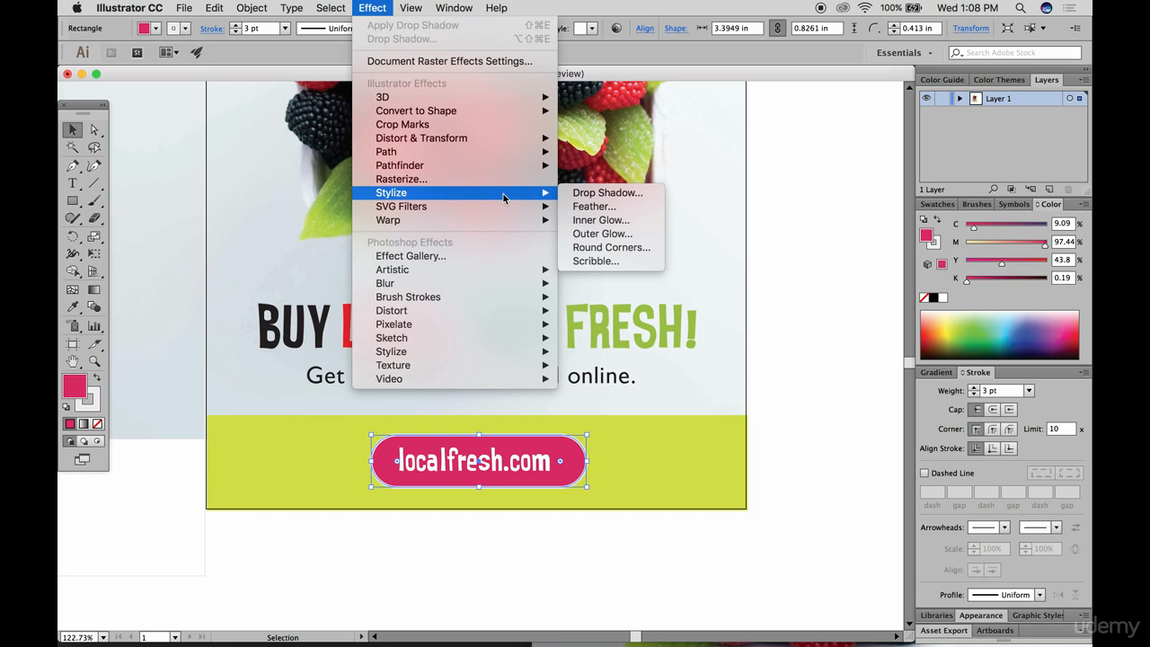
left_click(582, 193)
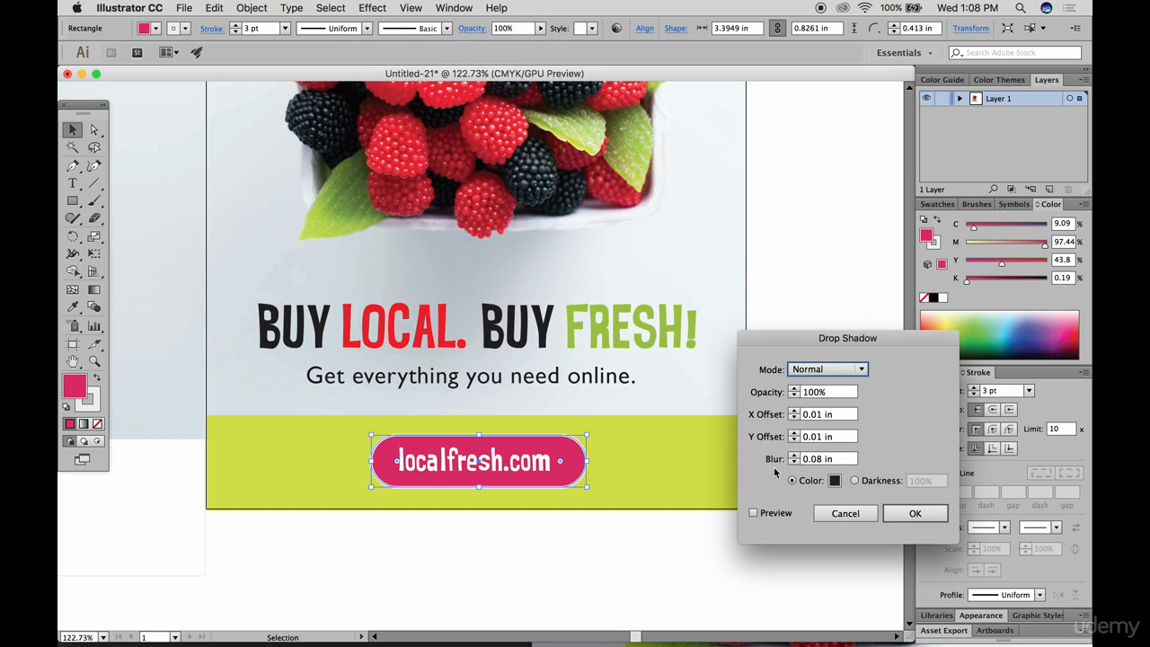
left_click(754, 513)
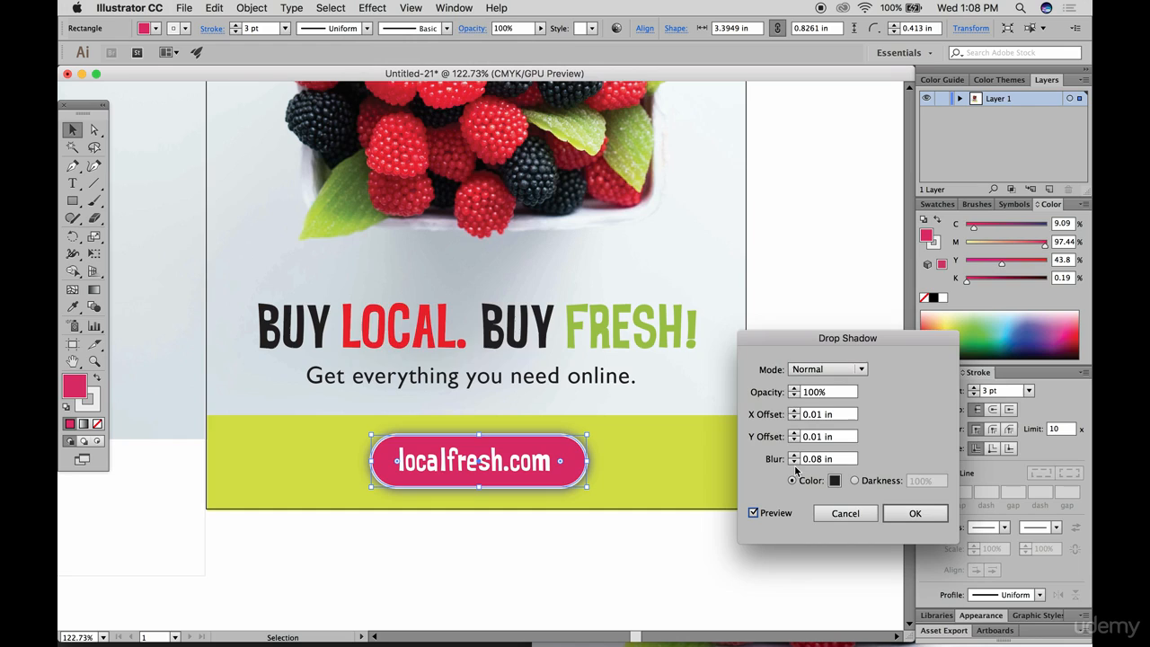
Set the button's drop shadow to 50% opacity and 0.03 in blur, keep both offsets at 0.01 in, and apply it
left_click(828, 392)
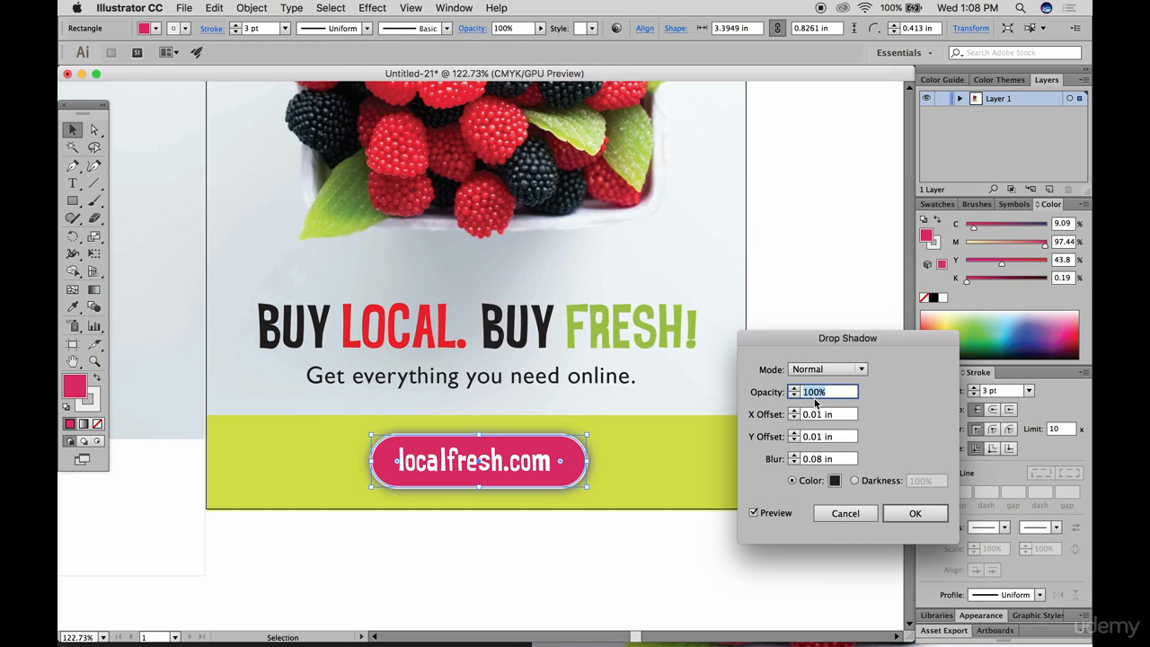
type("50")
left_click(842, 415)
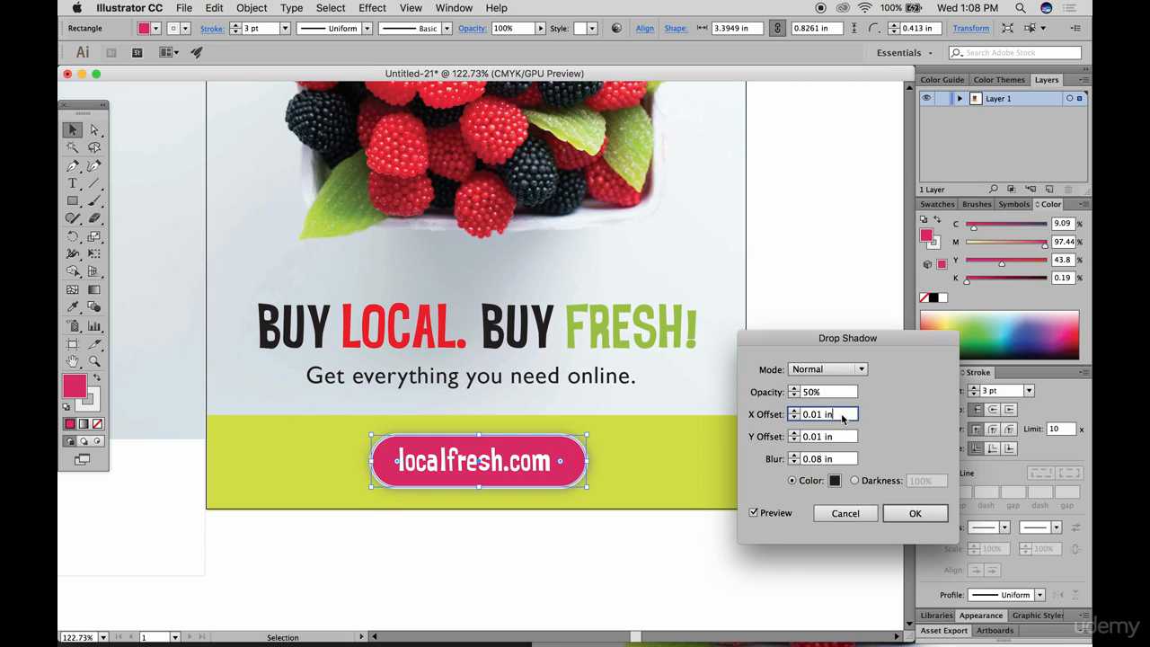
left_click(819, 463)
left_click(817, 465)
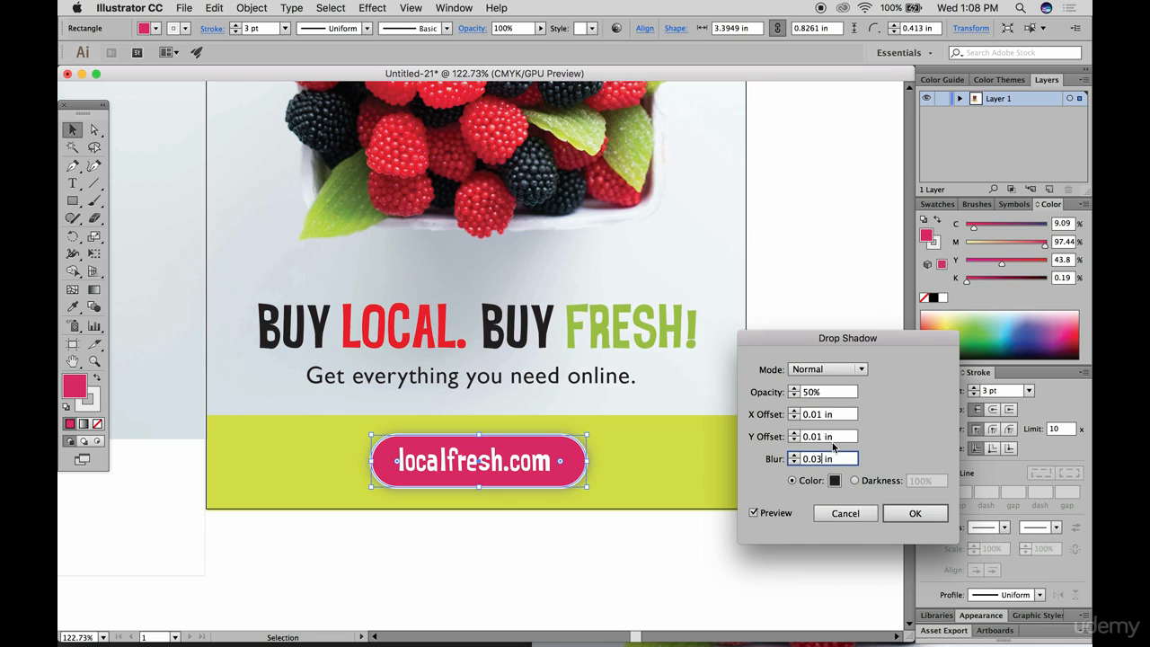
left_click(842, 437)
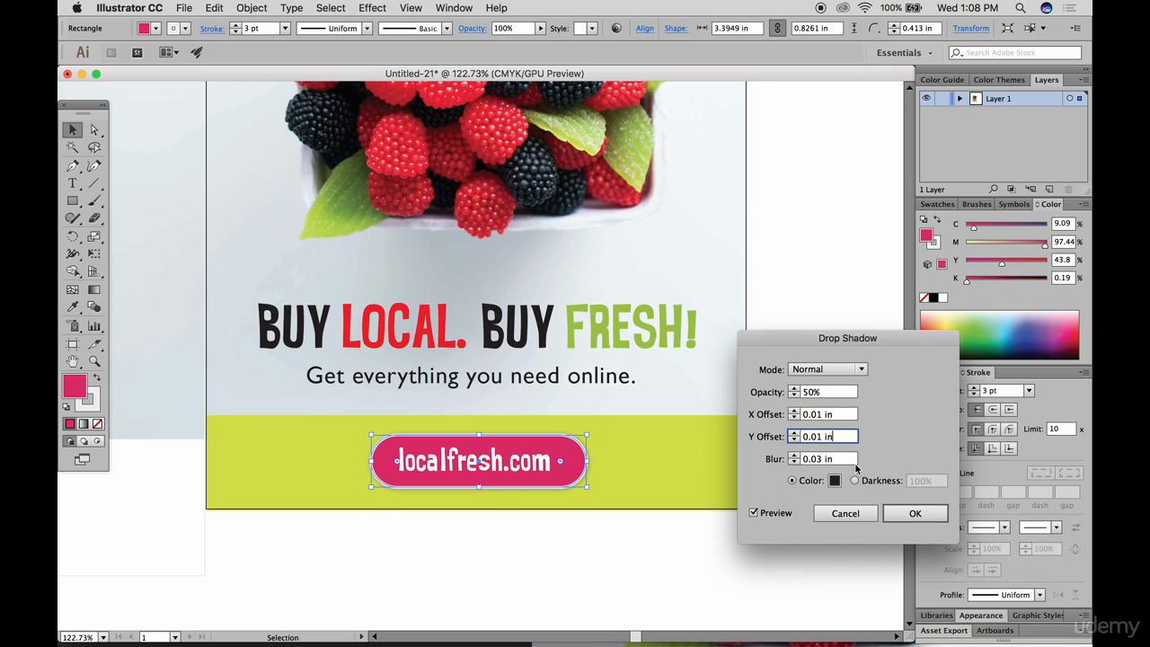
left_click(909, 513)
left_click(818, 515)
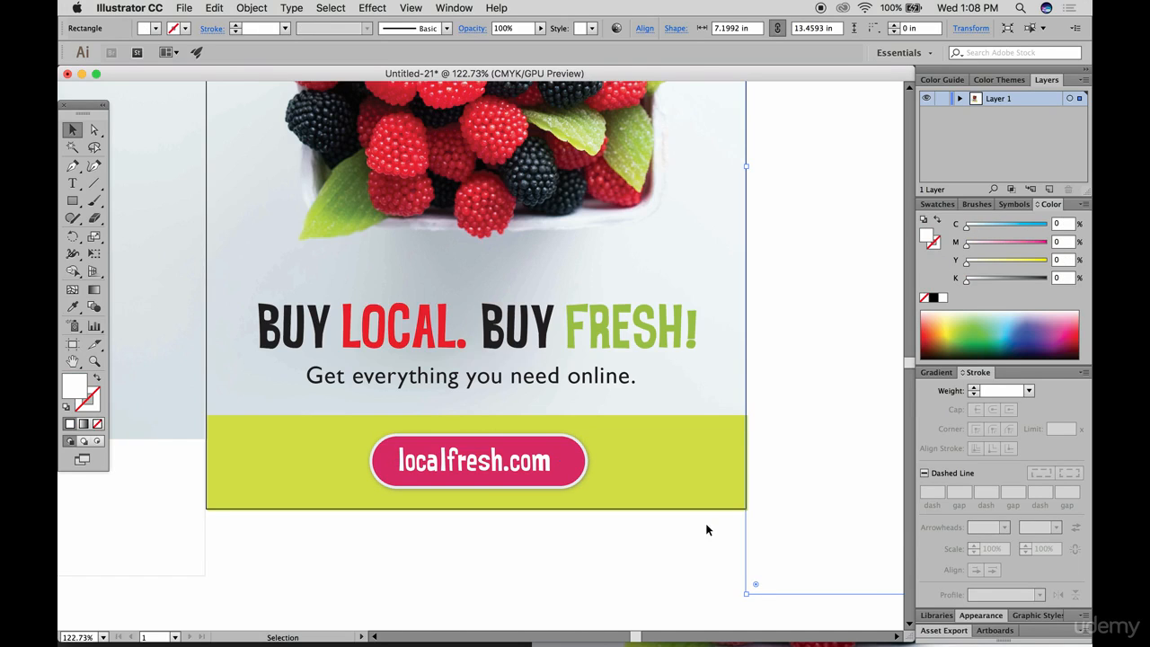
Draw a closed slanted parallelogram with the Pen tool at the green band's left end, about 1.9 in wide and spanning the band's full height
scroll(512, 538, "up", 2)
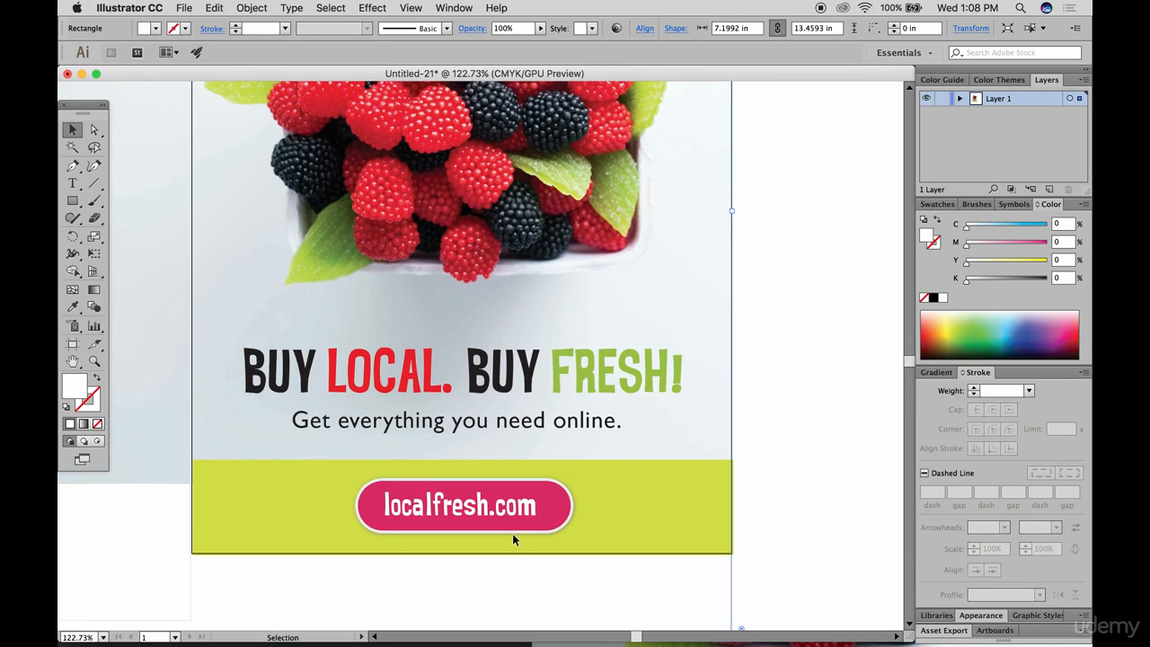
scroll(512, 532, "down", 3)
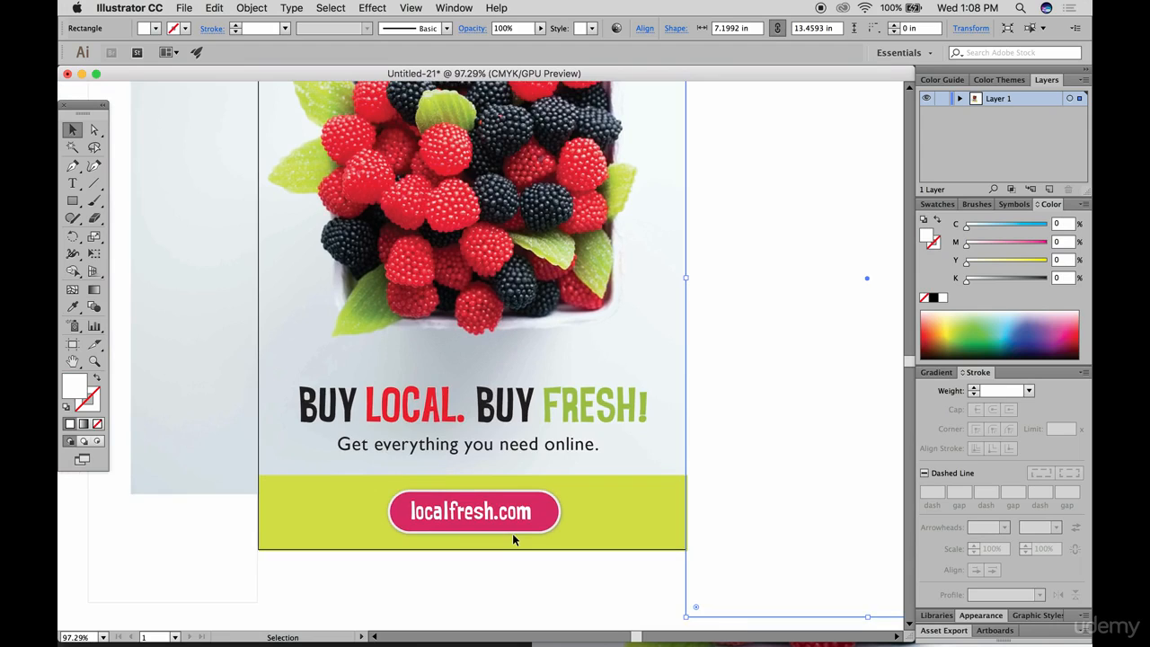
scroll(513, 539, "down", 3)
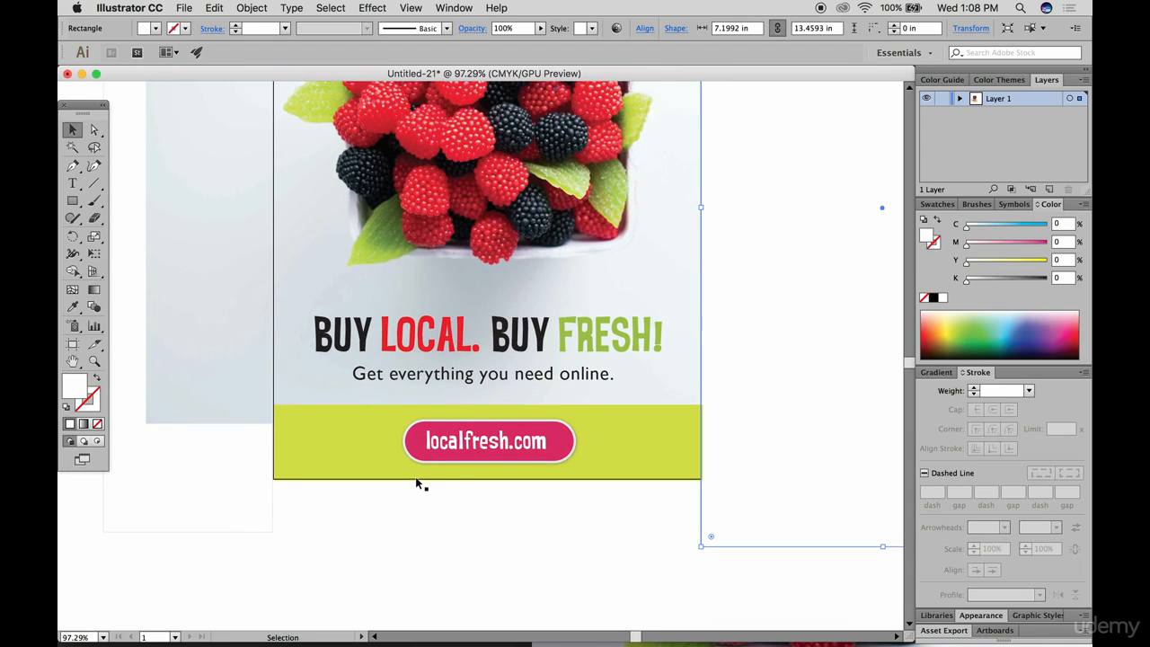
scroll(415, 476, "up", 5)
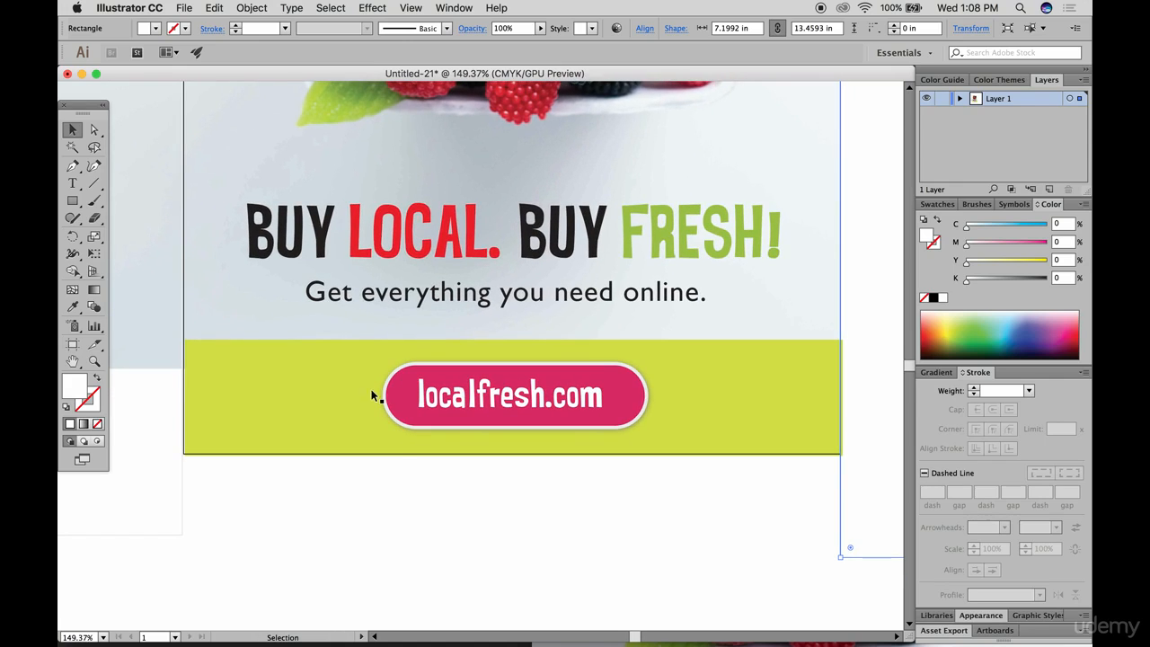
left_click(73, 167)
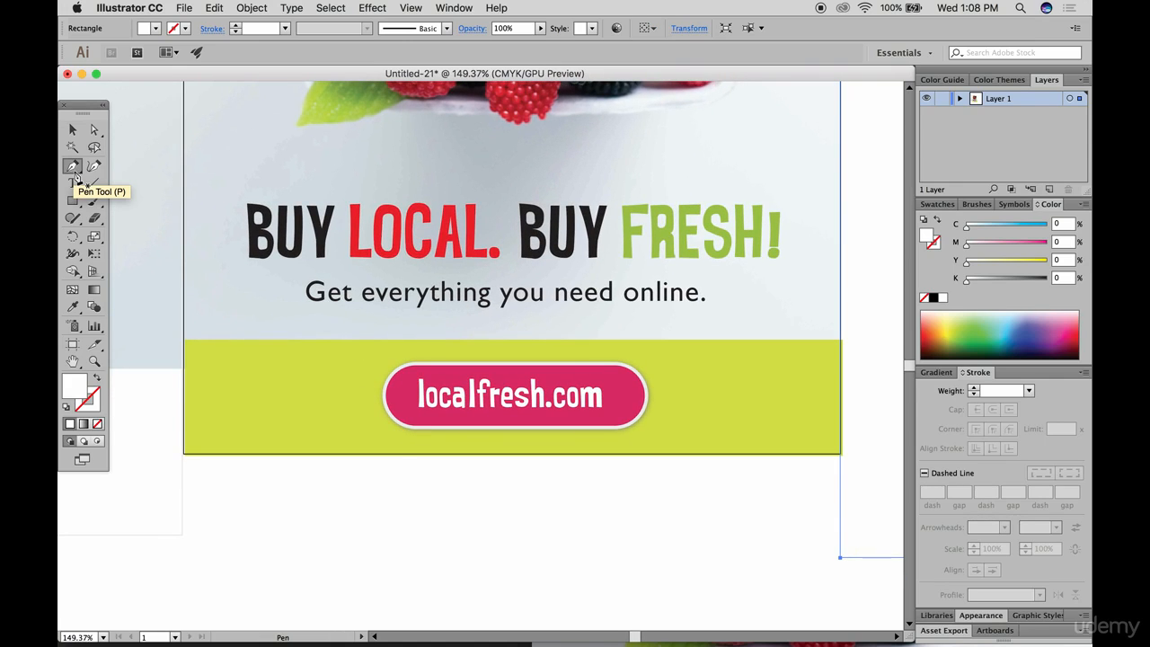
left_click(262, 347)
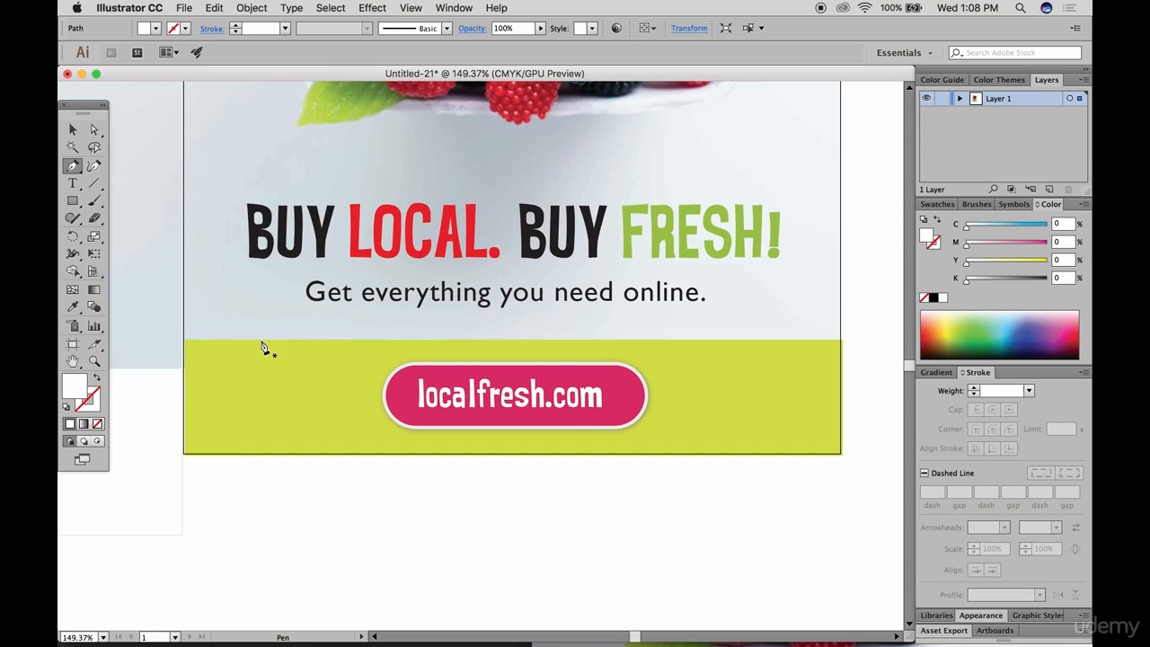
left_click(185, 454)
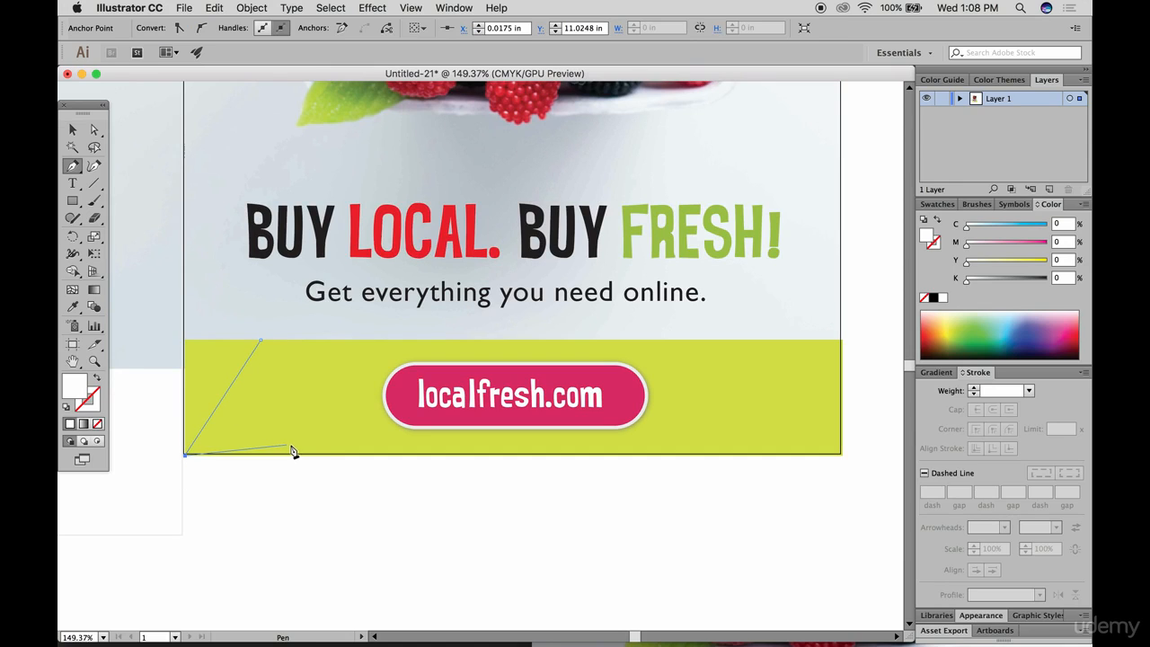
left_click(335, 453)
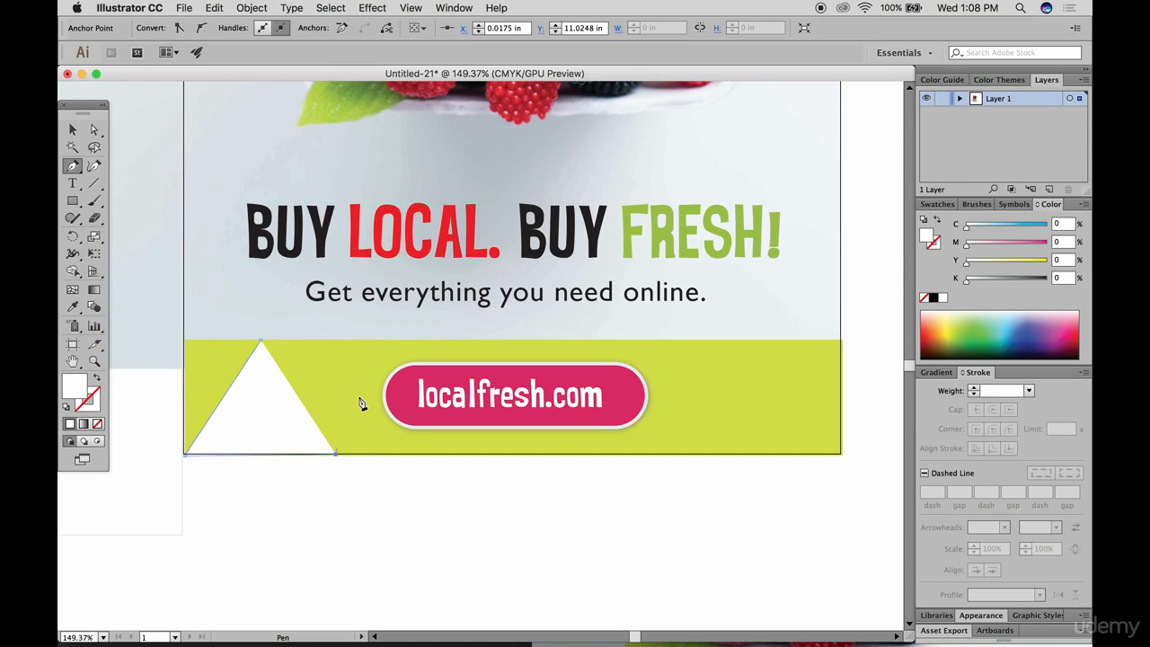
left_click(408, 341)
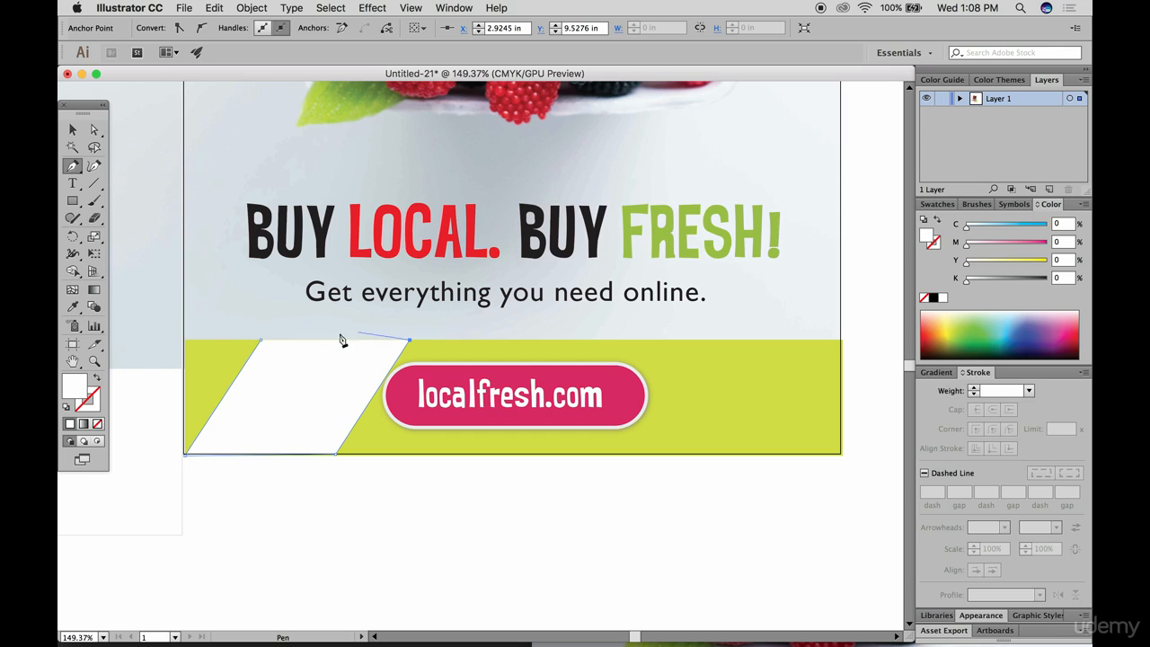
left_click(260, 341)
Sample the band's green for the parallelogram and darken it to about C 29, M 11, Y 100, K 0
left_click(74, 308)
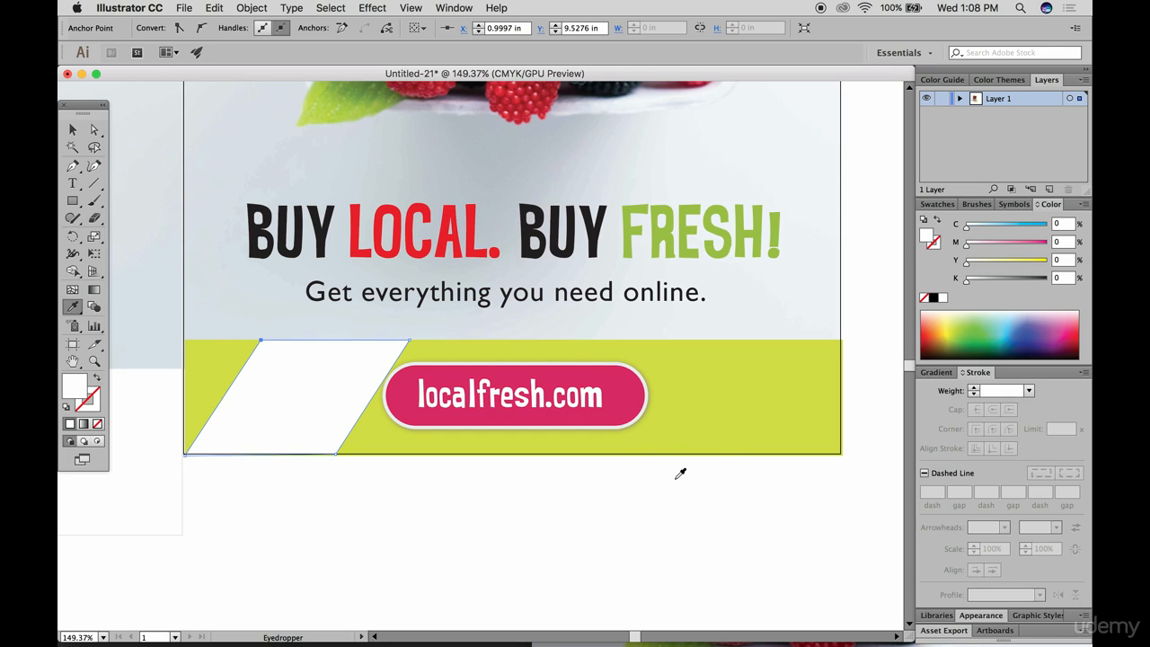
left_click(758, 381)
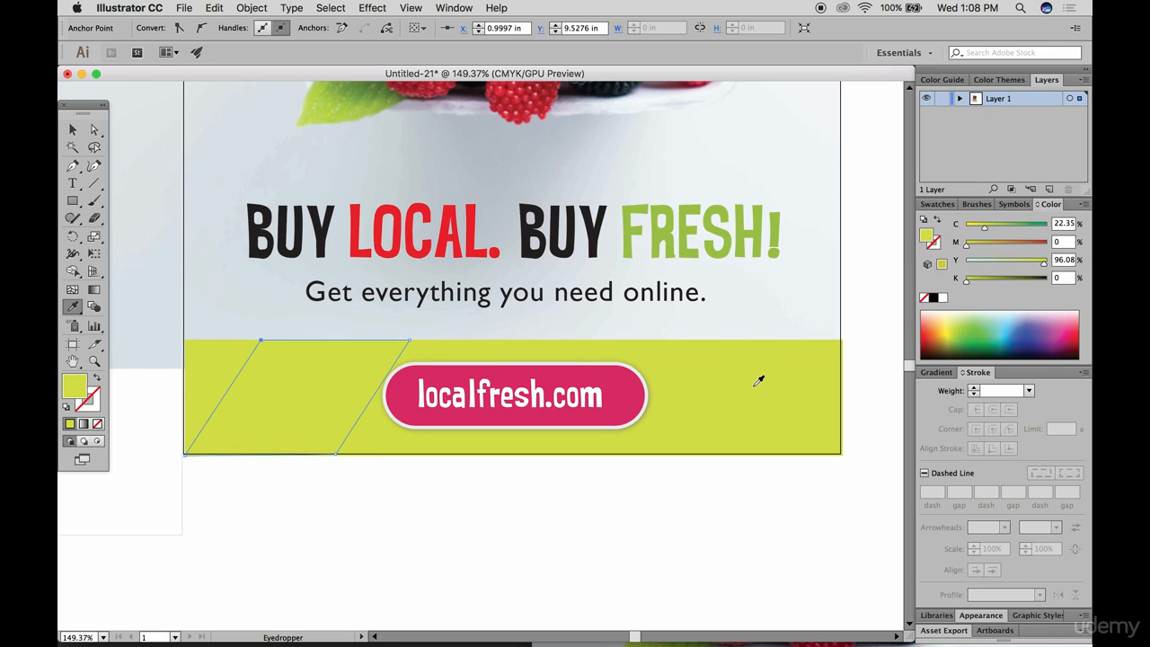
double_click(78, 389)
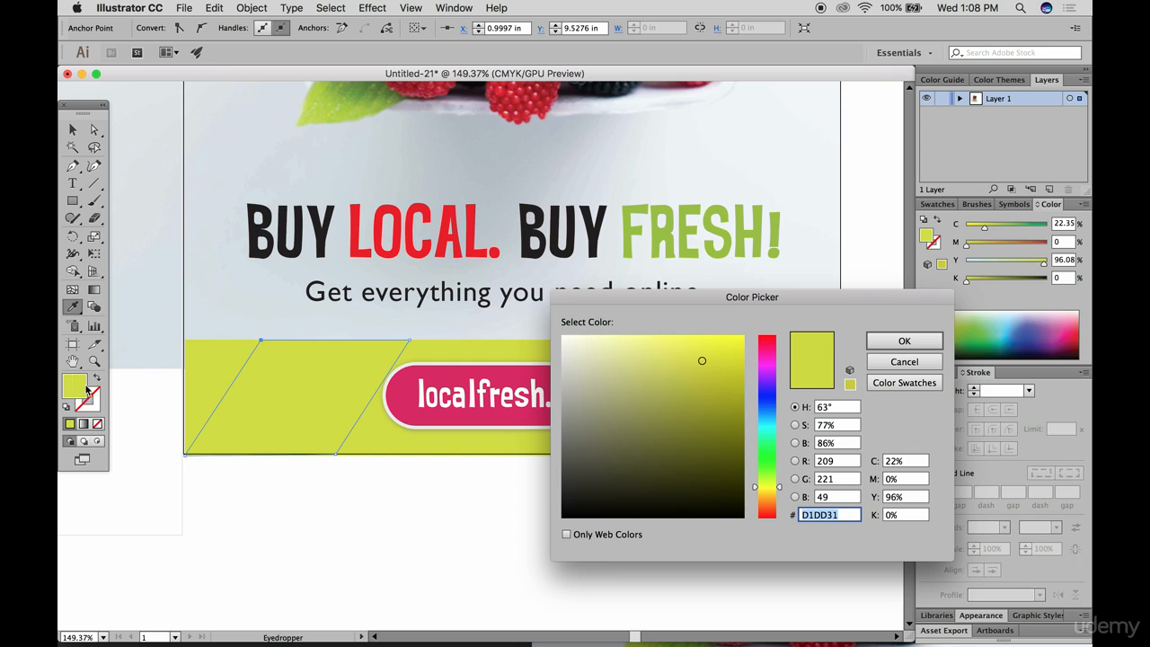
left_click(702, 384)
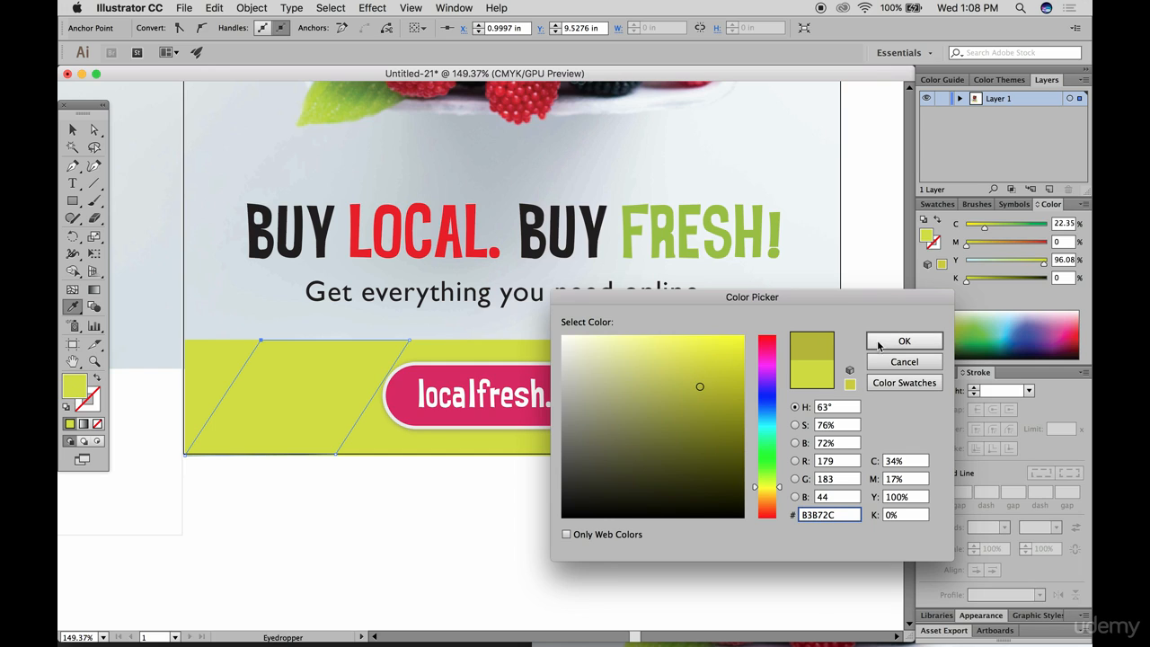
left_click(698, 377)
left_click(880, 344)
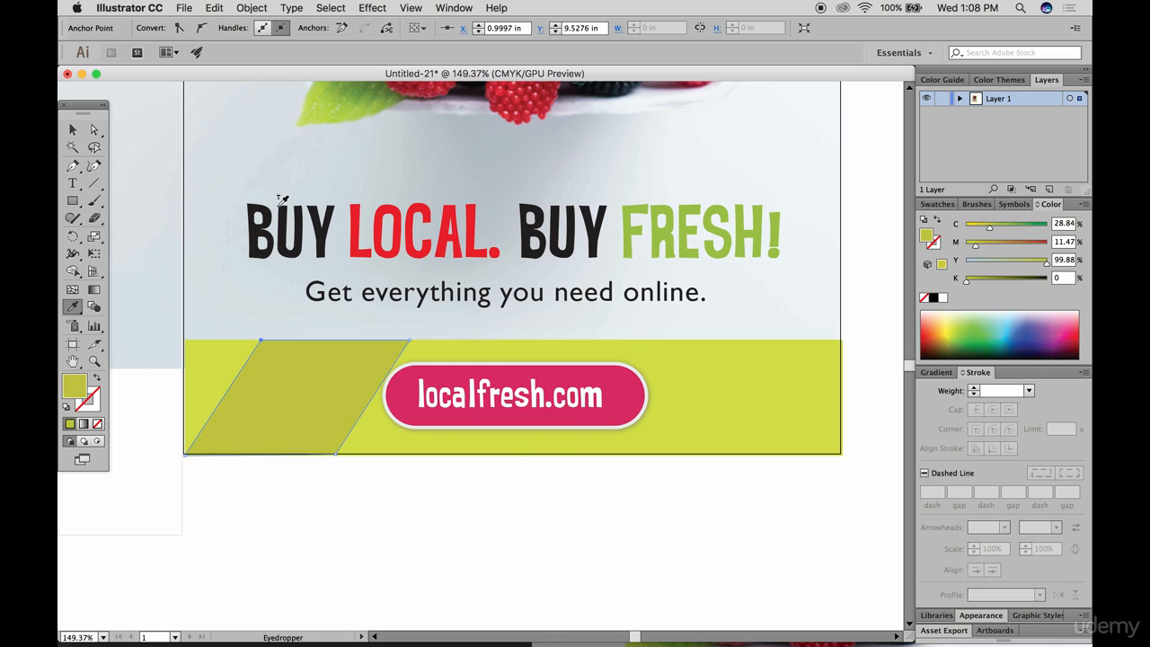
left_click(74, 131)
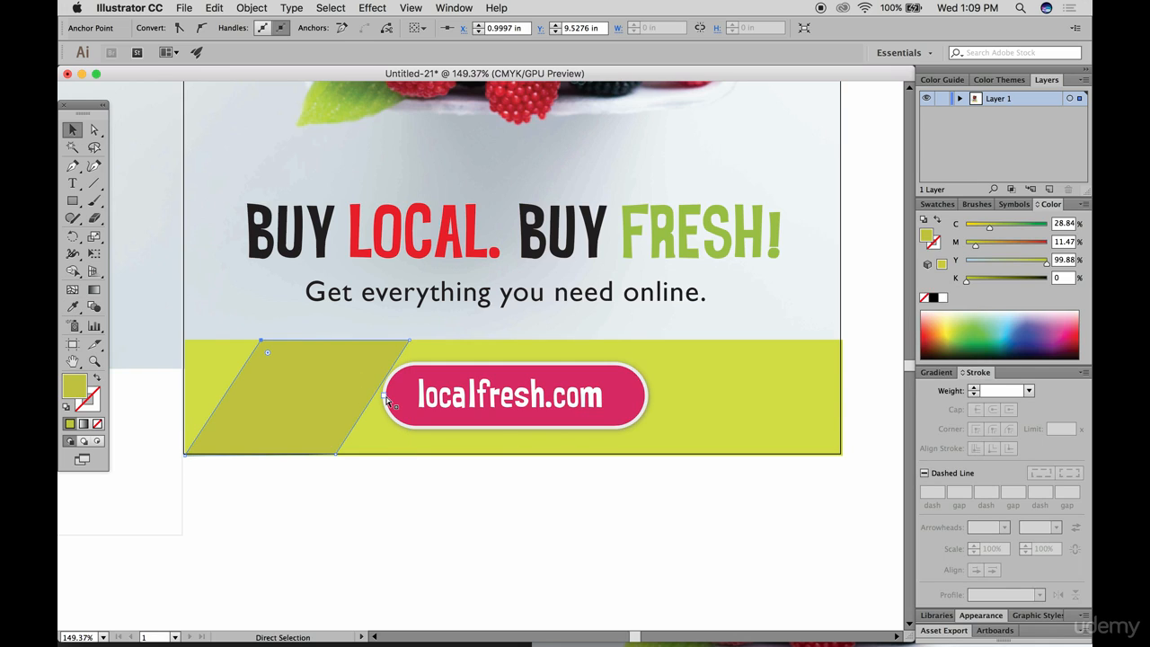
left_click_drag(387, 397, 525, 386)
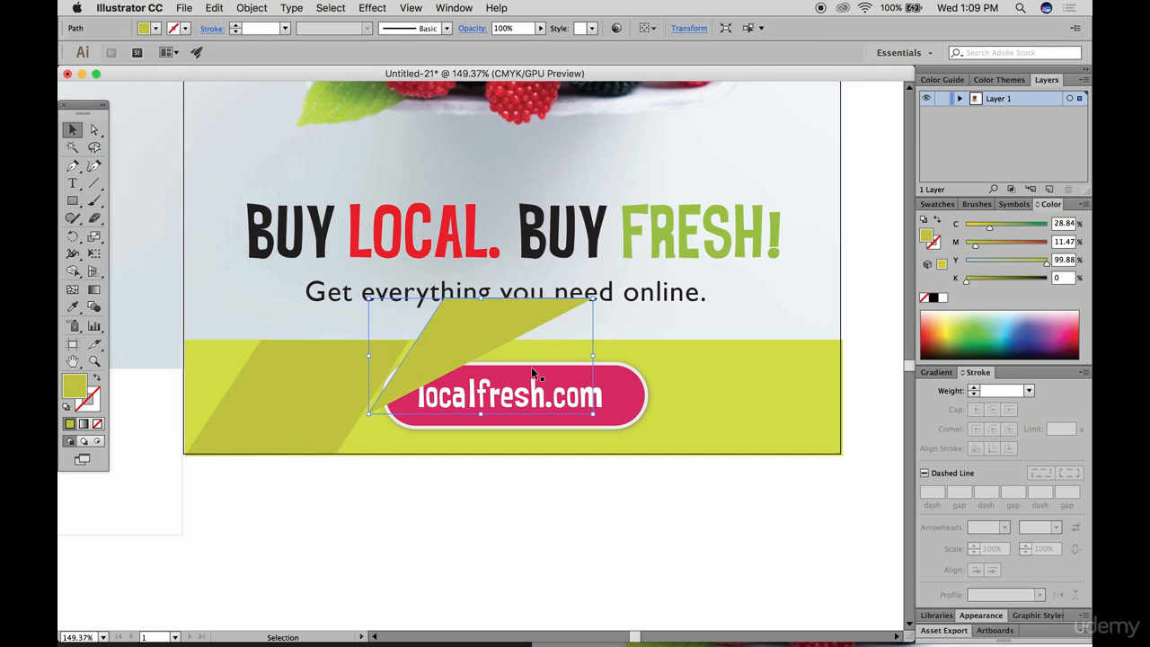
key("Delete")
Paste copies of the dark green parallelogram and space them as stripes along the band, with one extending past each end of the artboard
left_click(308, 389)
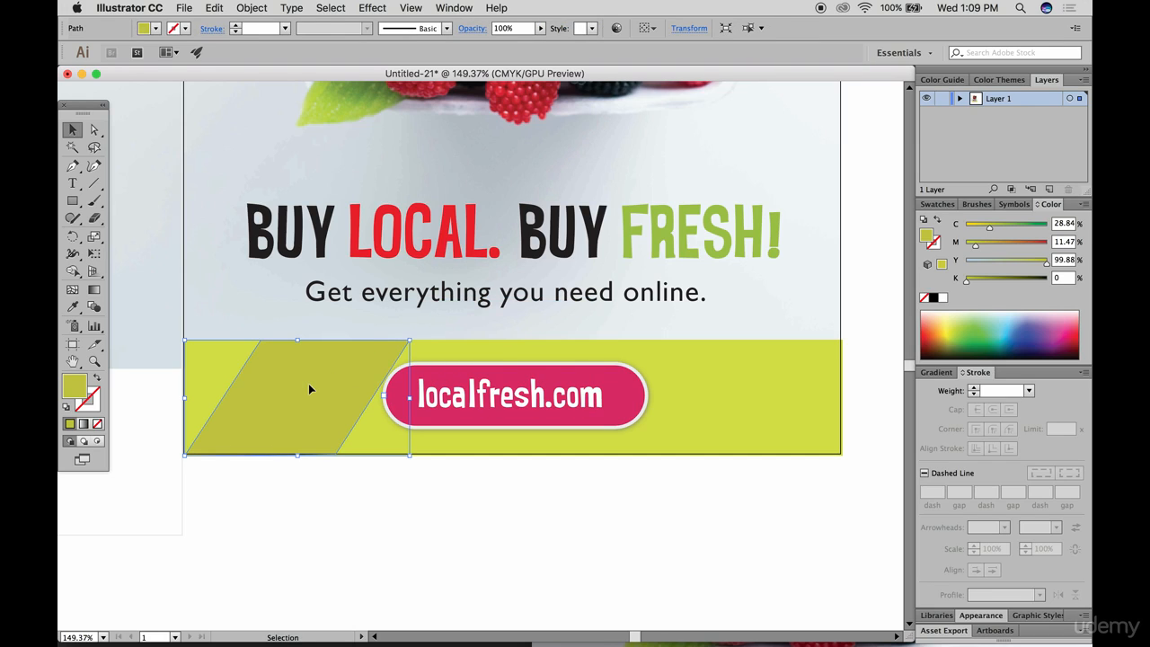
key("super+v")
left_click_drag(496, 343, 662, 384)
key("super+z")
key("super+z")
left_click_drag(517, 341, 860, 380)
scroll(861, 380, "right", 2)
left_click_drag(766, 384, 349, 388)
scroll(559, 403, "left", 3)
key("super+v")
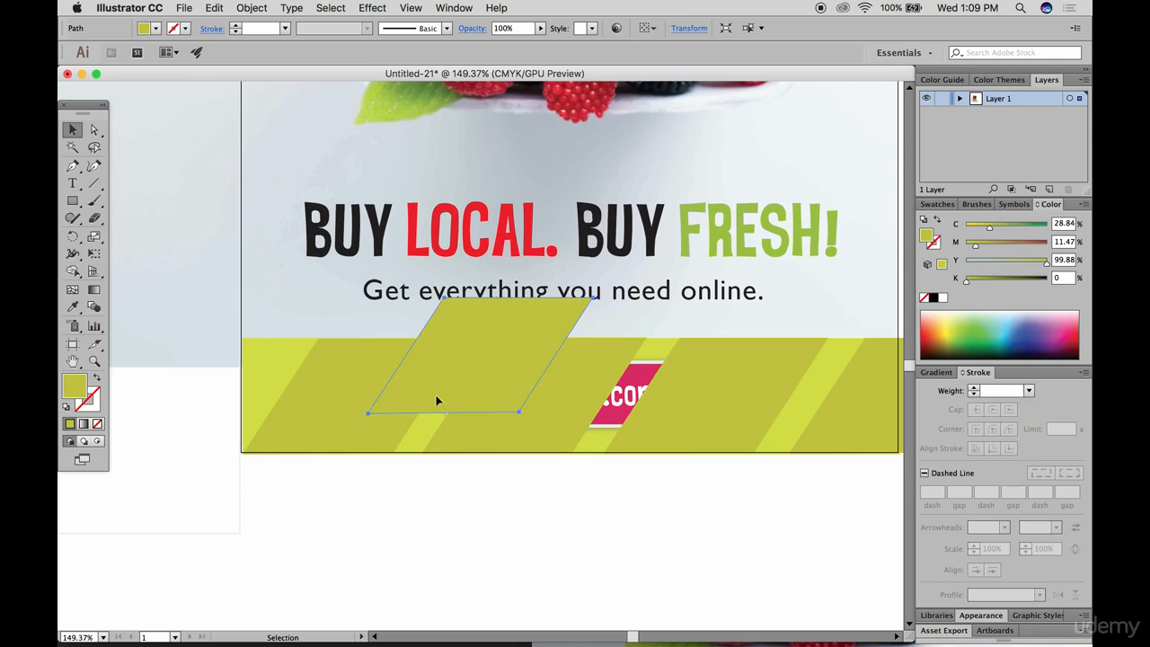
left_click_drag(494, 360, 197, 398)
Select all the dark green parallelograms along the bottom band and group them
left_click(378, 388, "shift")
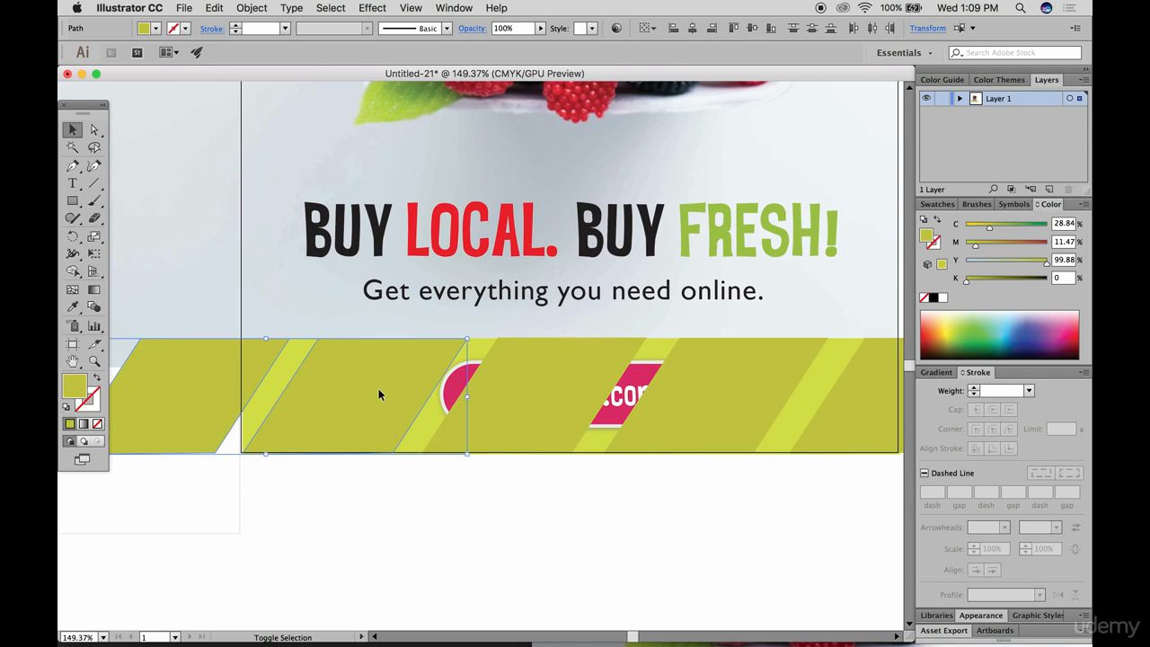
left_click(568, 397, "shift")
left_click(719, 388, "shift")
scroll(721, 393, "right", 5)
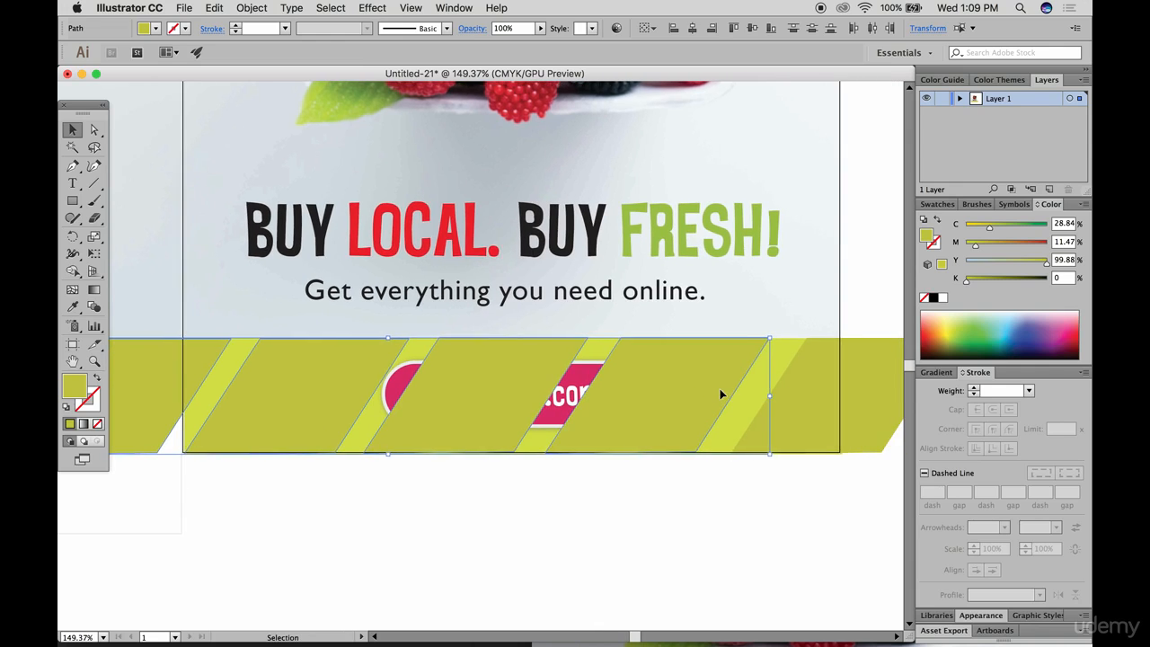
scroll(721, 393, "left", 4)
left_click(858, 378, "shift")
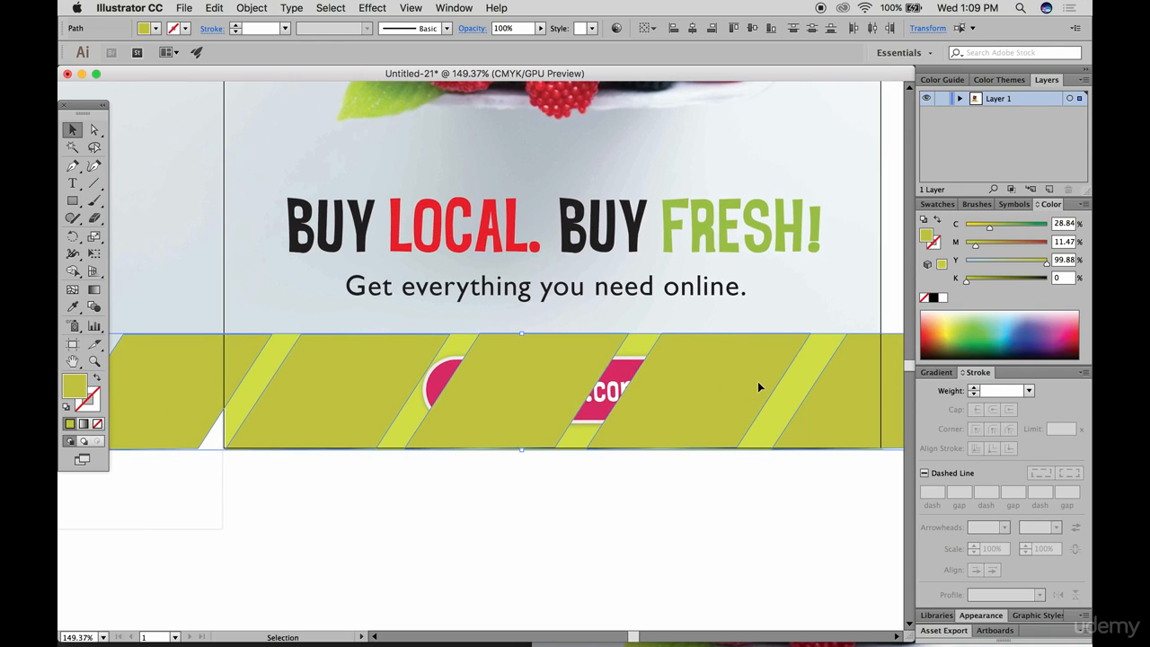
scroll(757, 381, "right", 5)
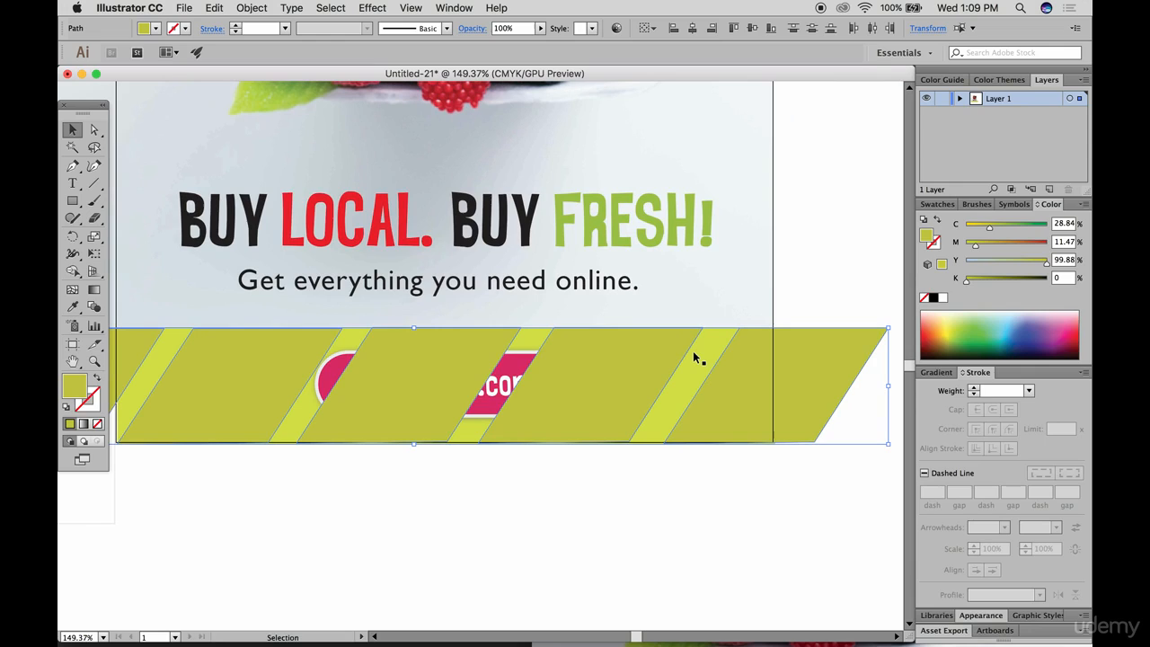
right_click(694, 350)
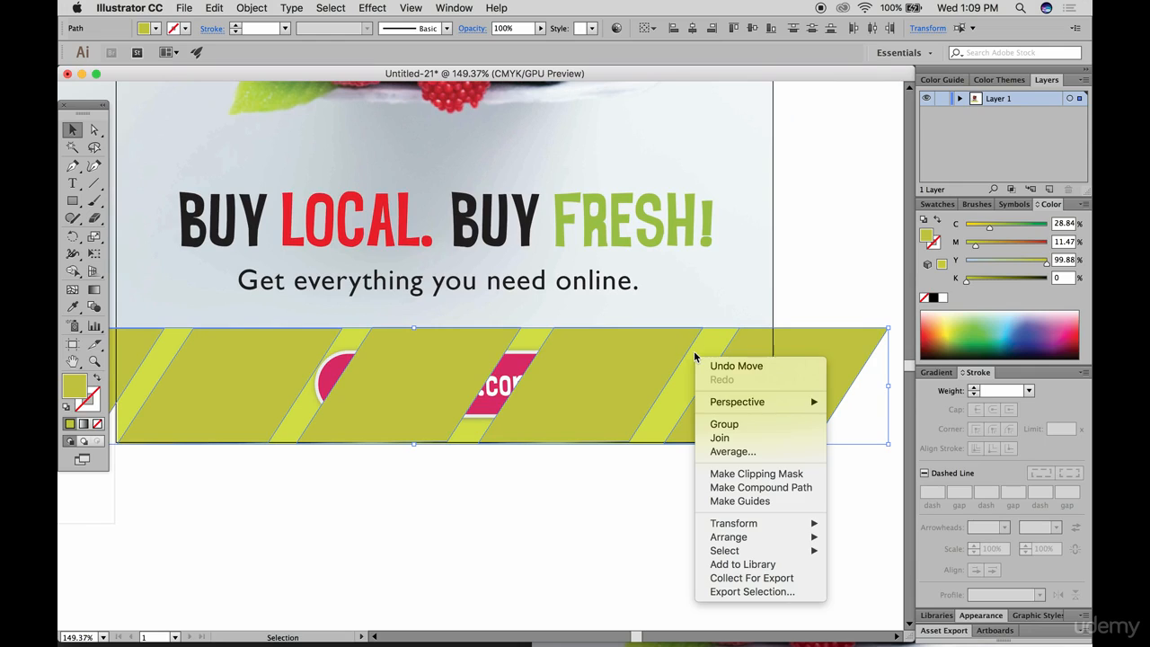
left_click(724, 424)
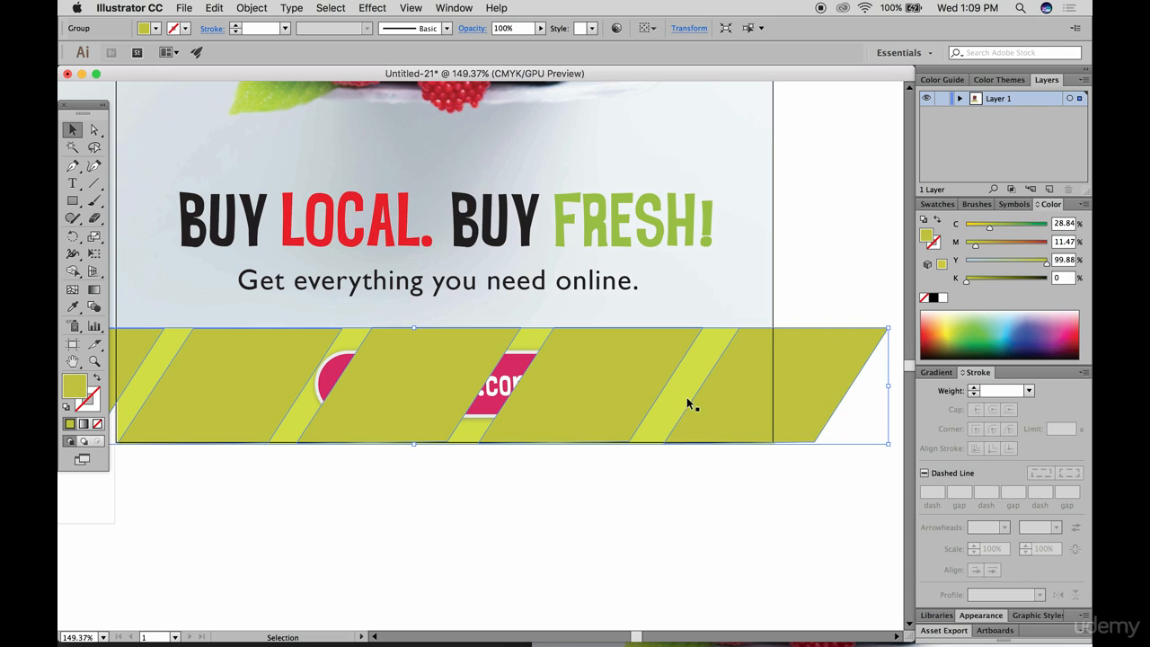
Send the grouped dark green stripes to the back of the layer's stacking order
right_click(638, 380)
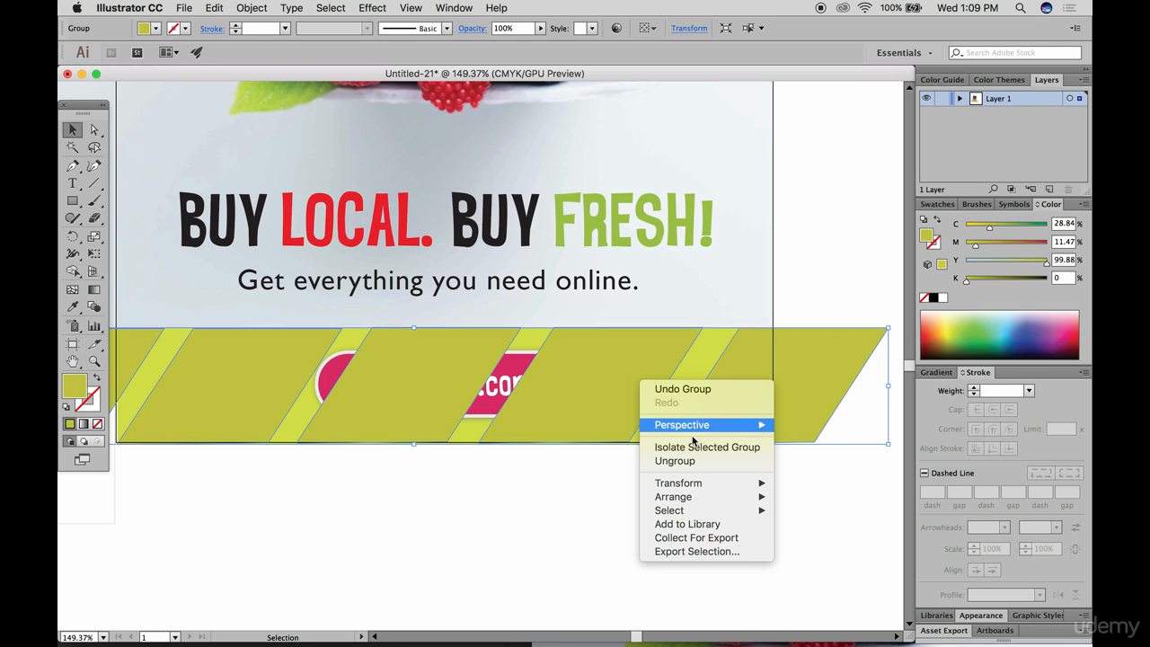
mouse_move(720, 496)
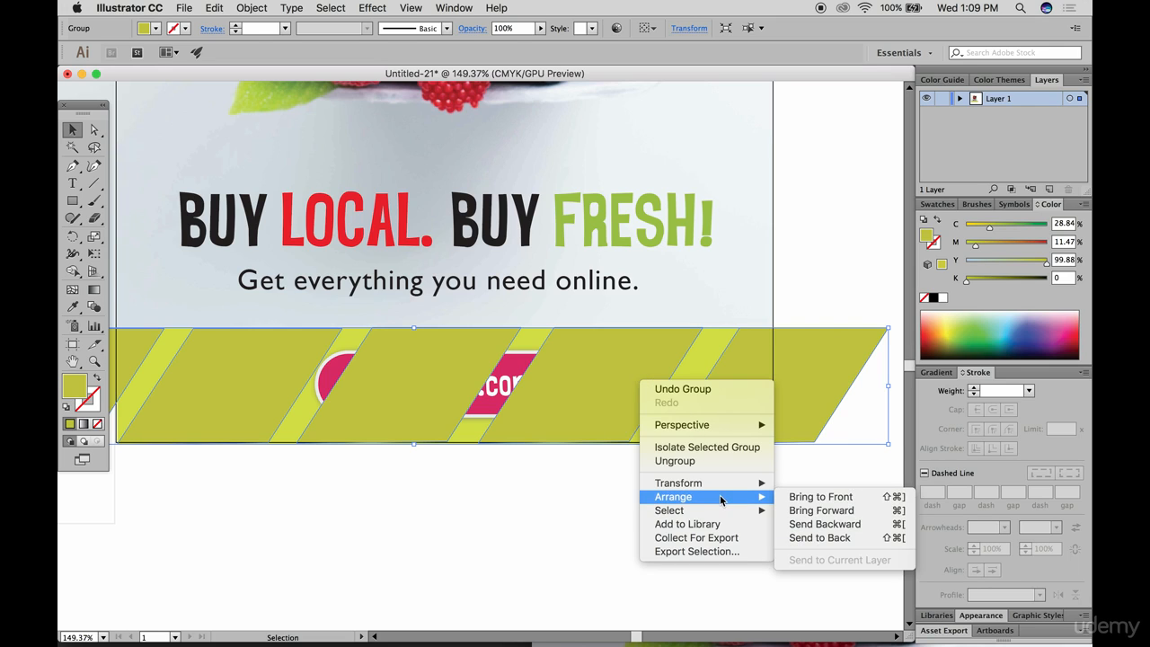
left_click(804, 537)
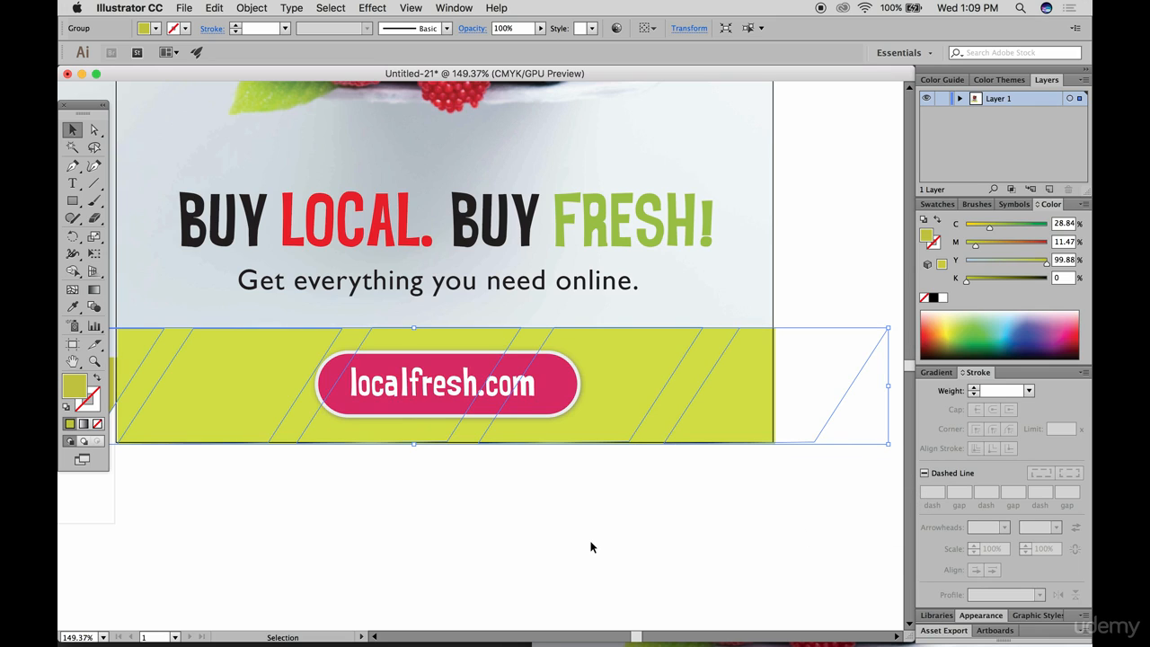
left_click(590, 541)
Send the light green band and the background berry photo together to the back, behind the stripes
scroll(518, 517, "left", 3)
scroll(518, 517, "up", 1)
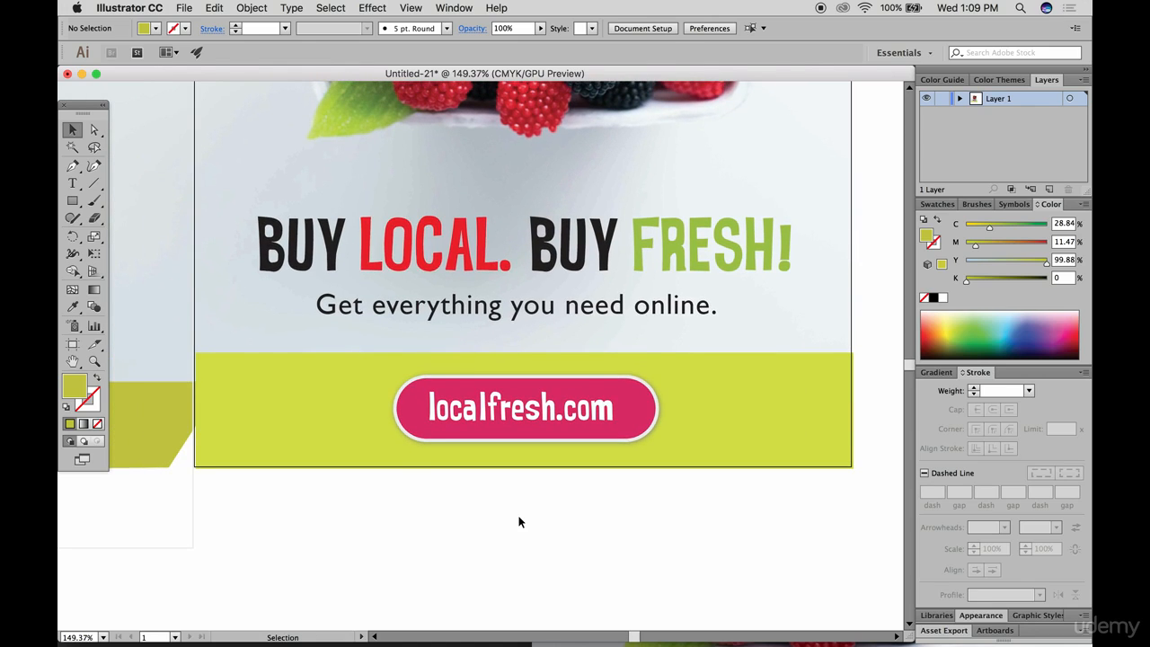
left_click(334, 406)
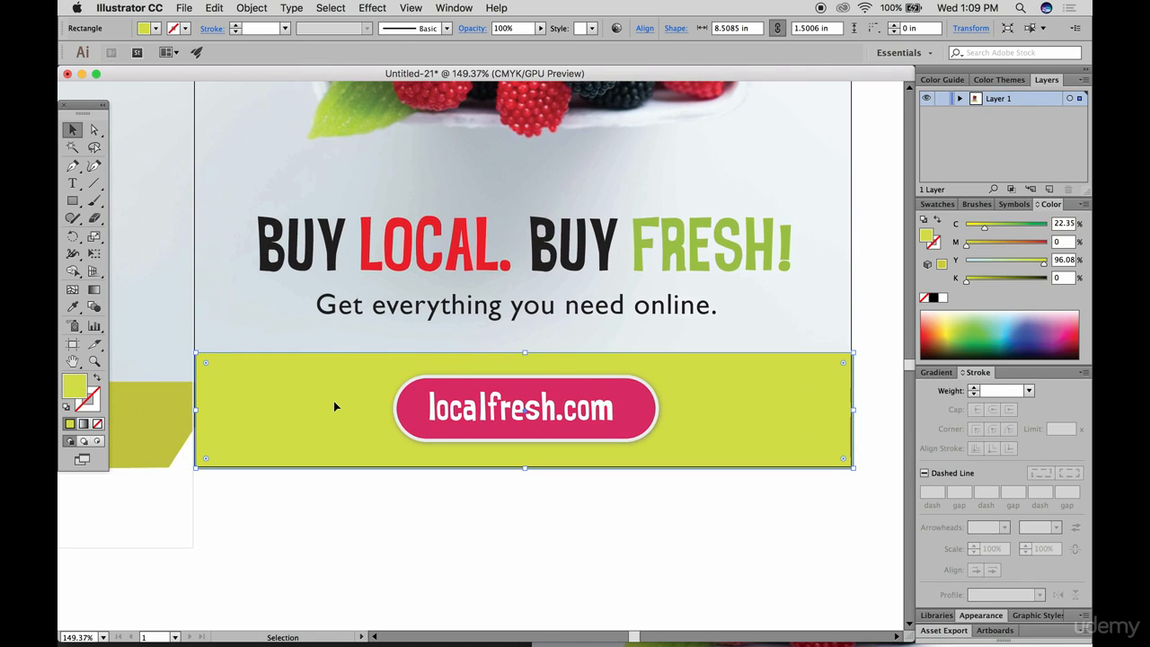
left_click(231, 269, "shift")
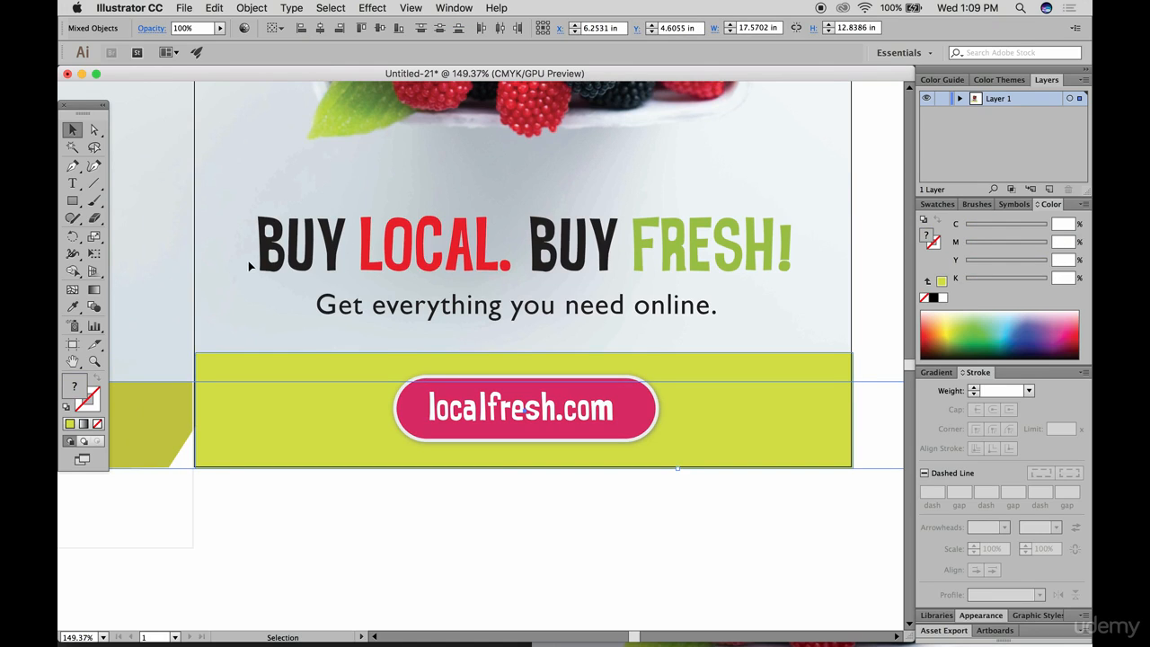
right_click(259, 264)
mouse_move(363, 381)
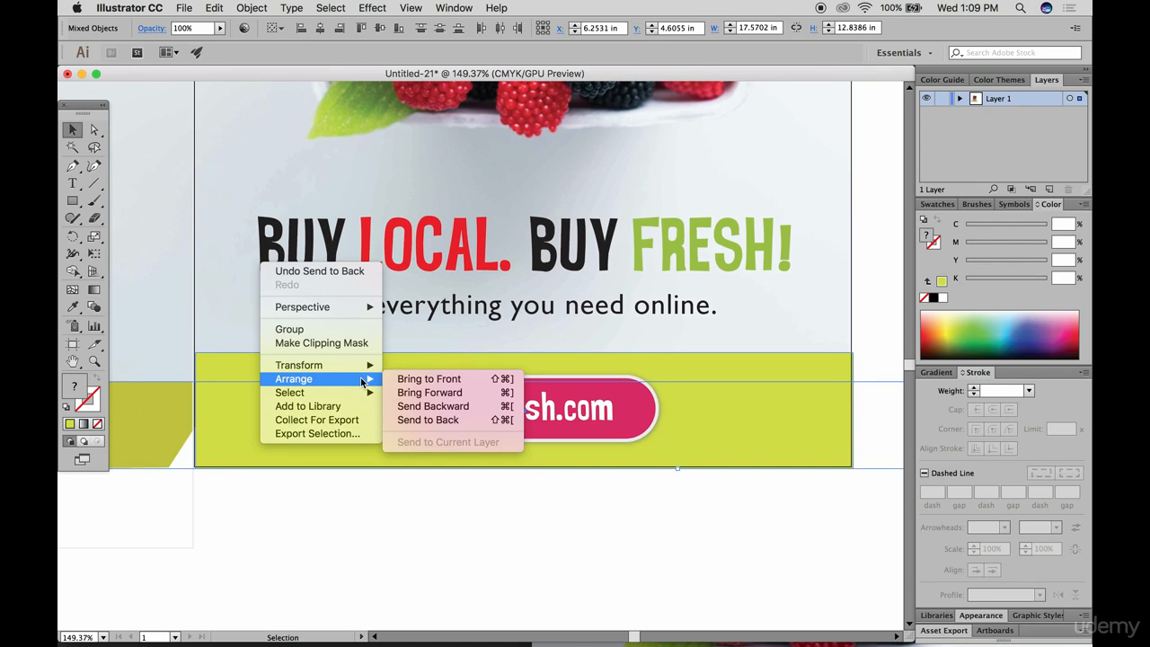
left_click(431, 419)
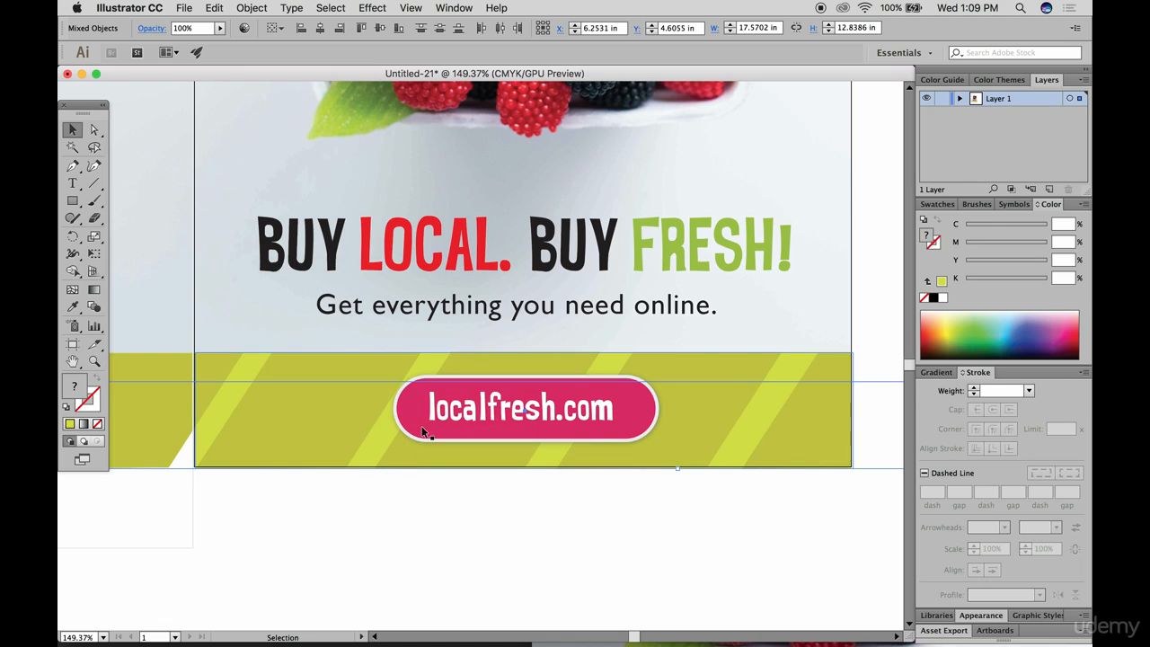
left_click(345, 550)
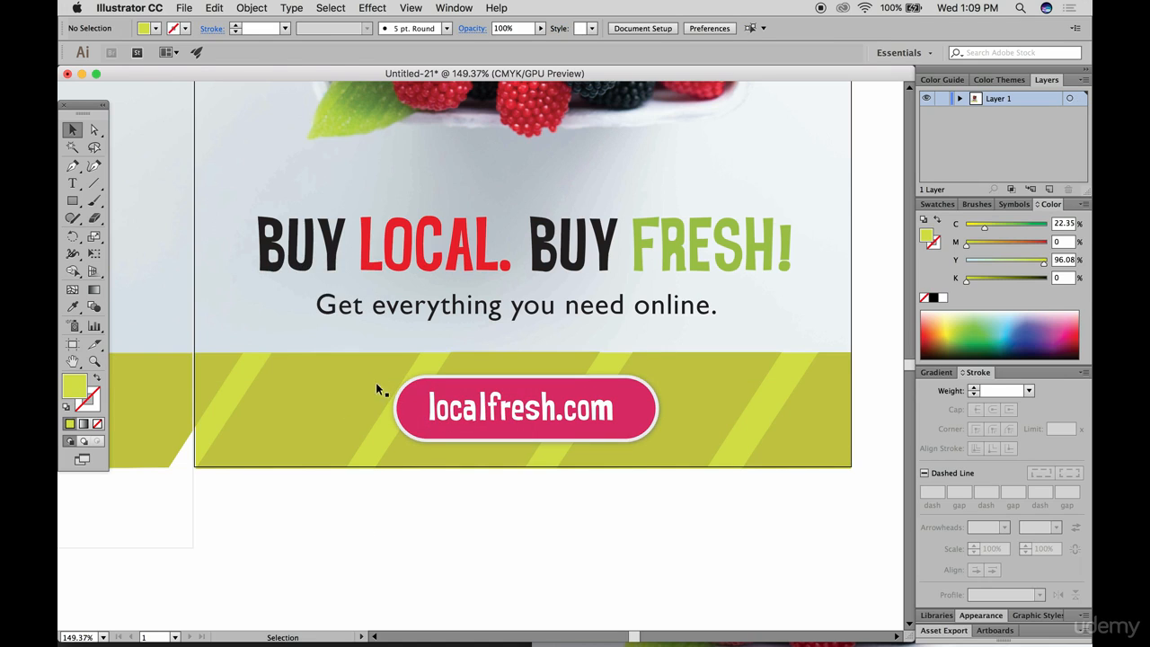
left_click(325, 385)
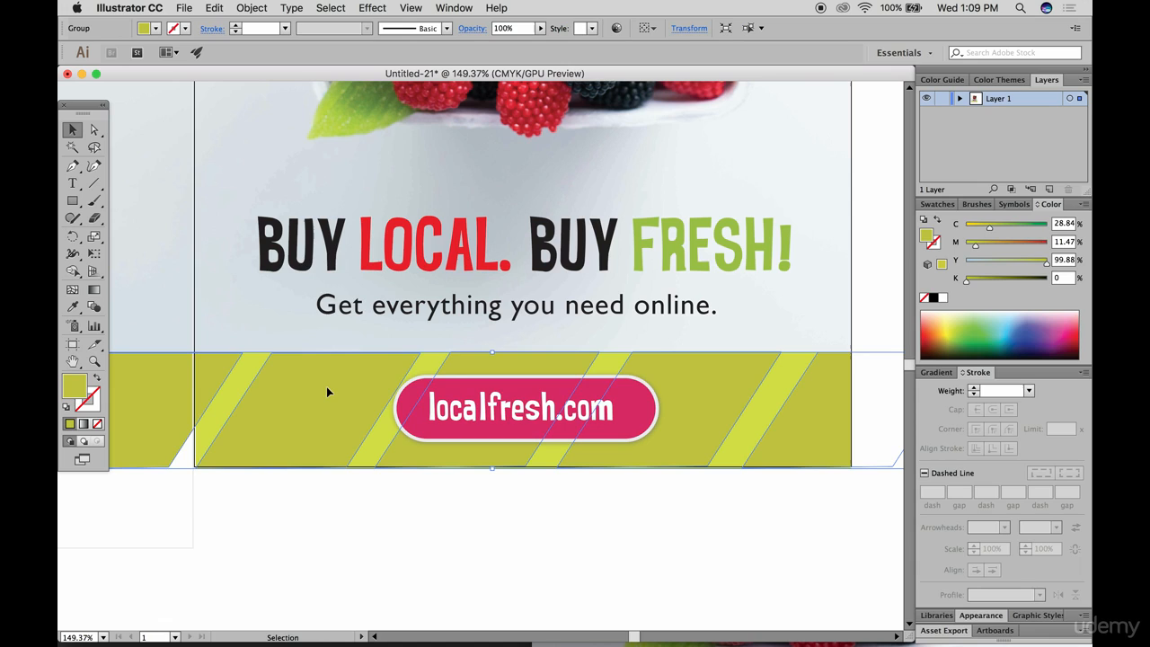
key("a")
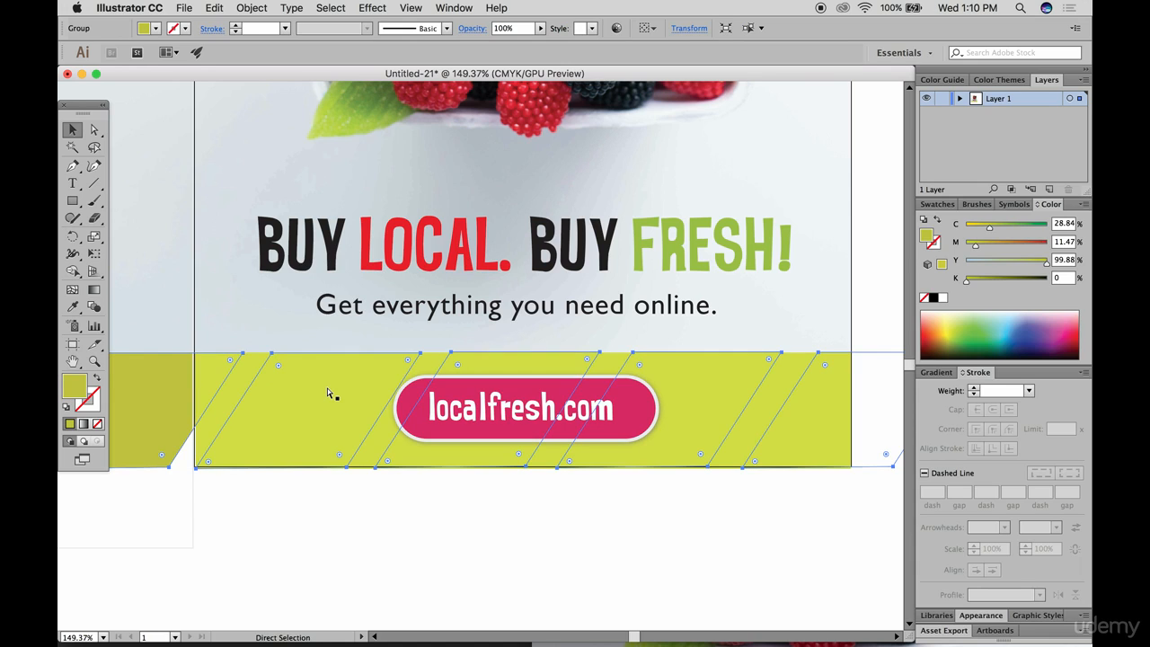
key("v")
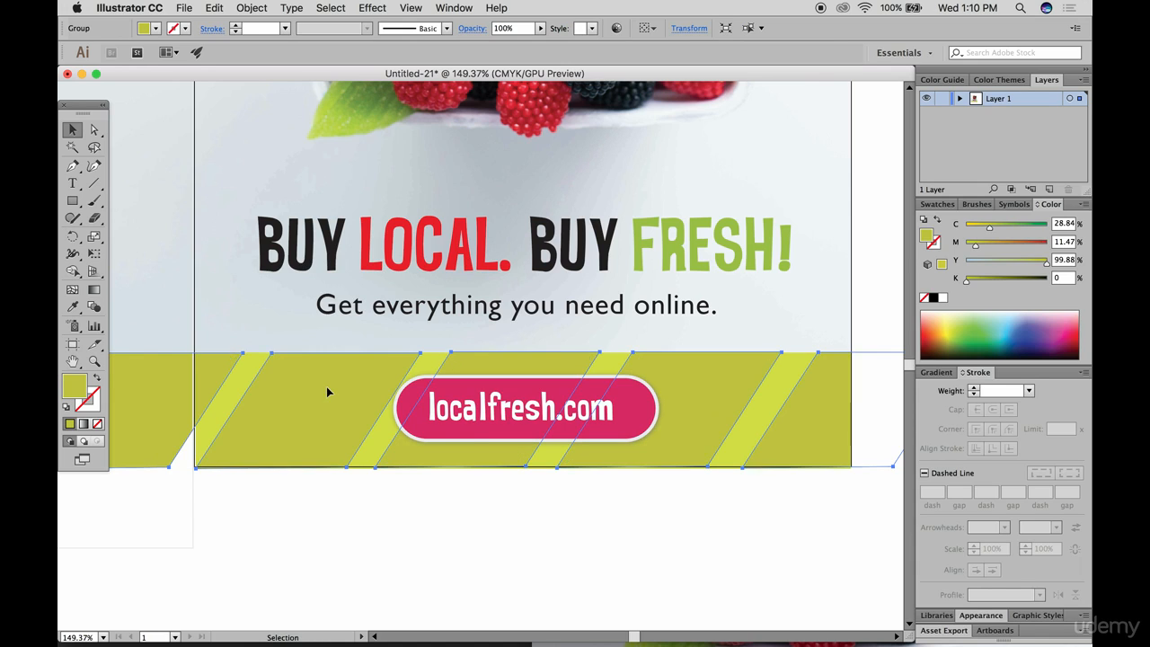
left_click(182, 272)
Fill the tall unfilled rectangle beside the artboard's left edge with white
scroll(180, 274, "down", 3)
scroll(182, 274, "down", 4)
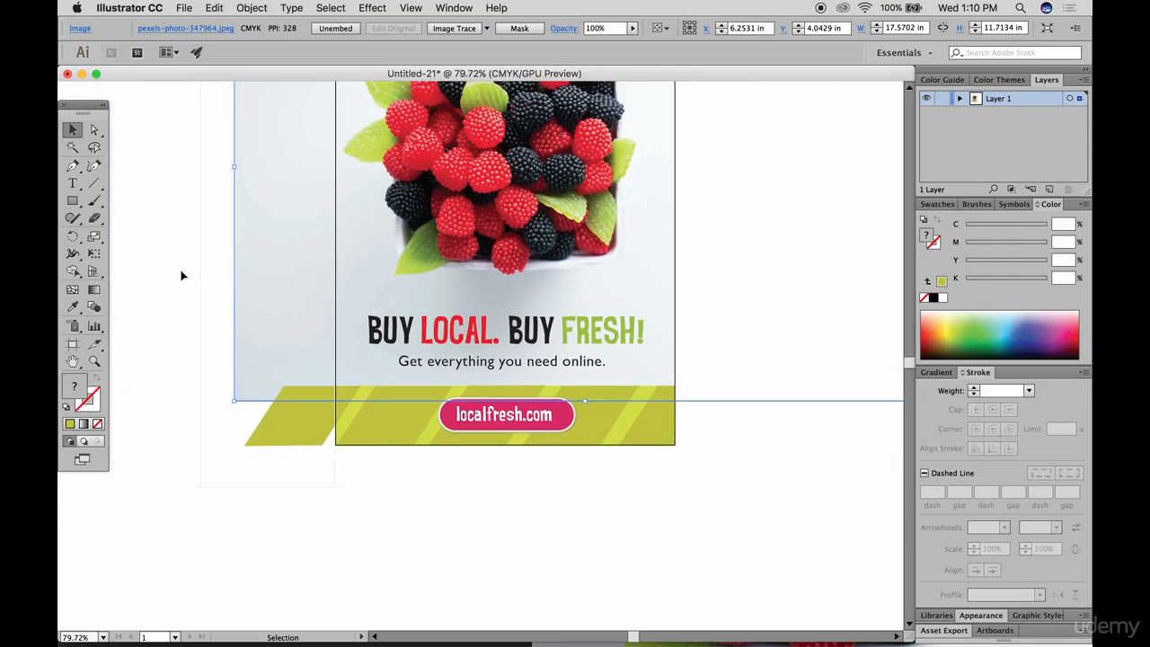
left_click(201, 197)
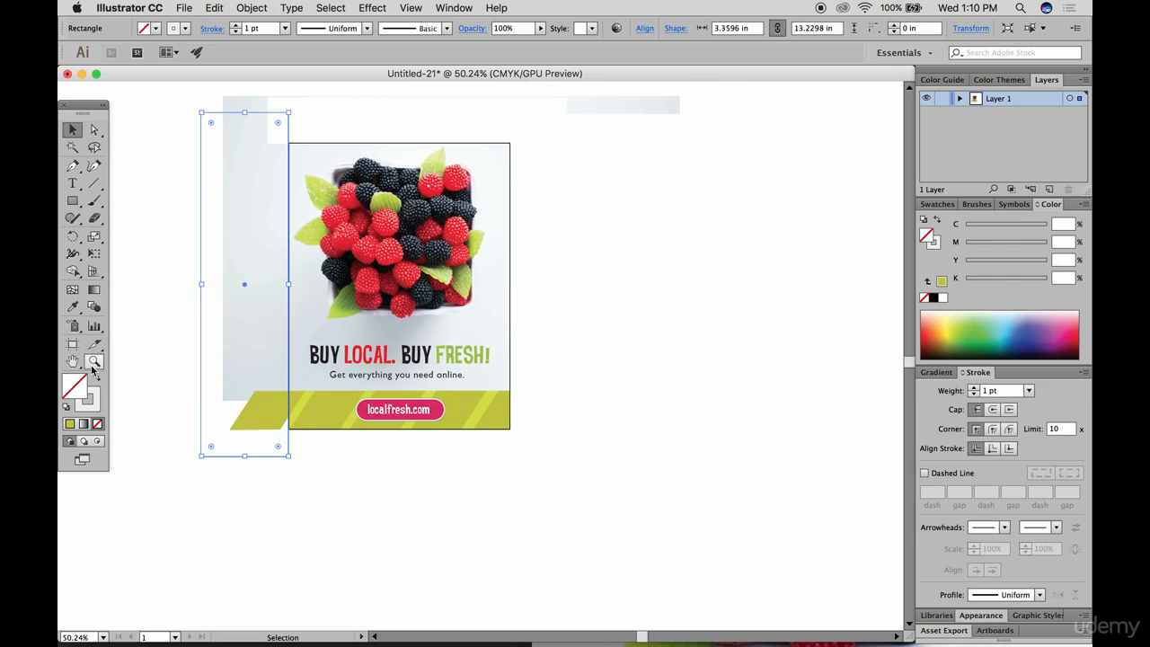
double_click(73, 387)
left_click_drag(563, 341, 551, 340)
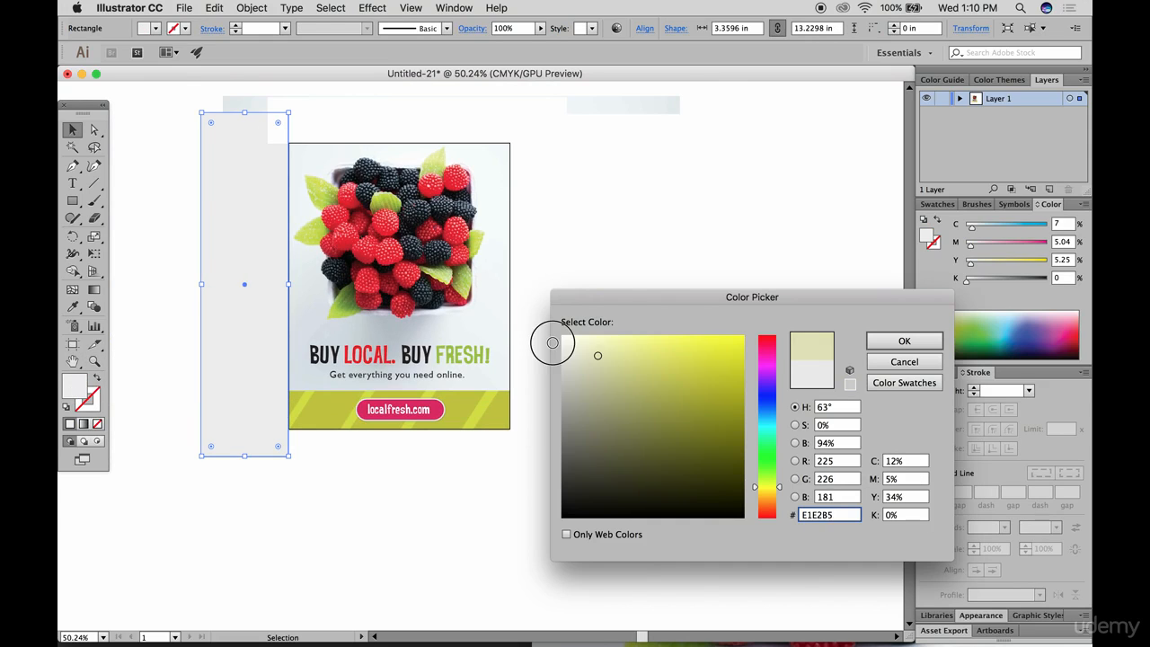
left_click(903, 340)
Bring both white rectangles beside the artboard to the front so they cover the overhanging artwork
left_click(544, 228, "shift")
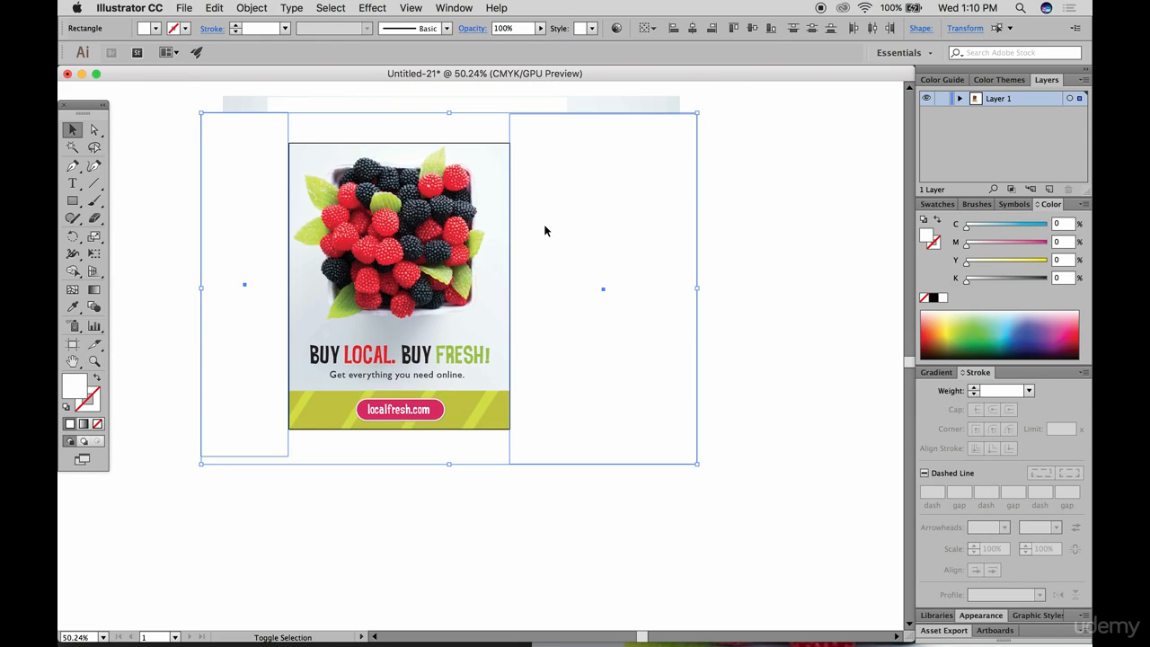
right_click(543, 227)
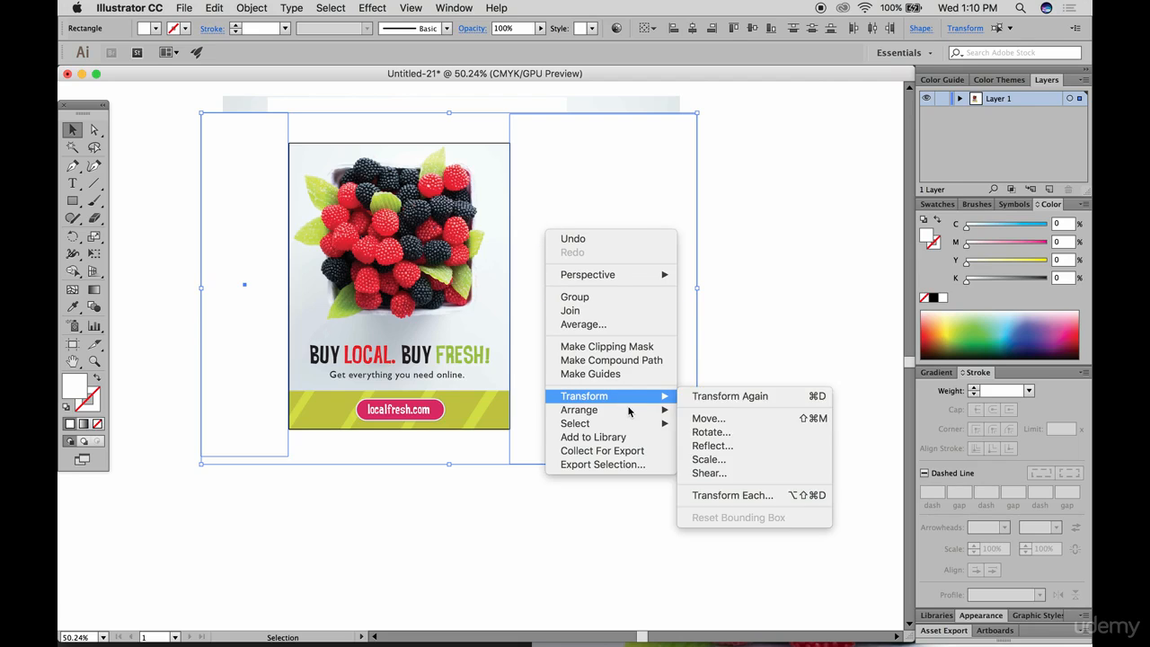
left_click(699, 411)
left_click(460, 498)
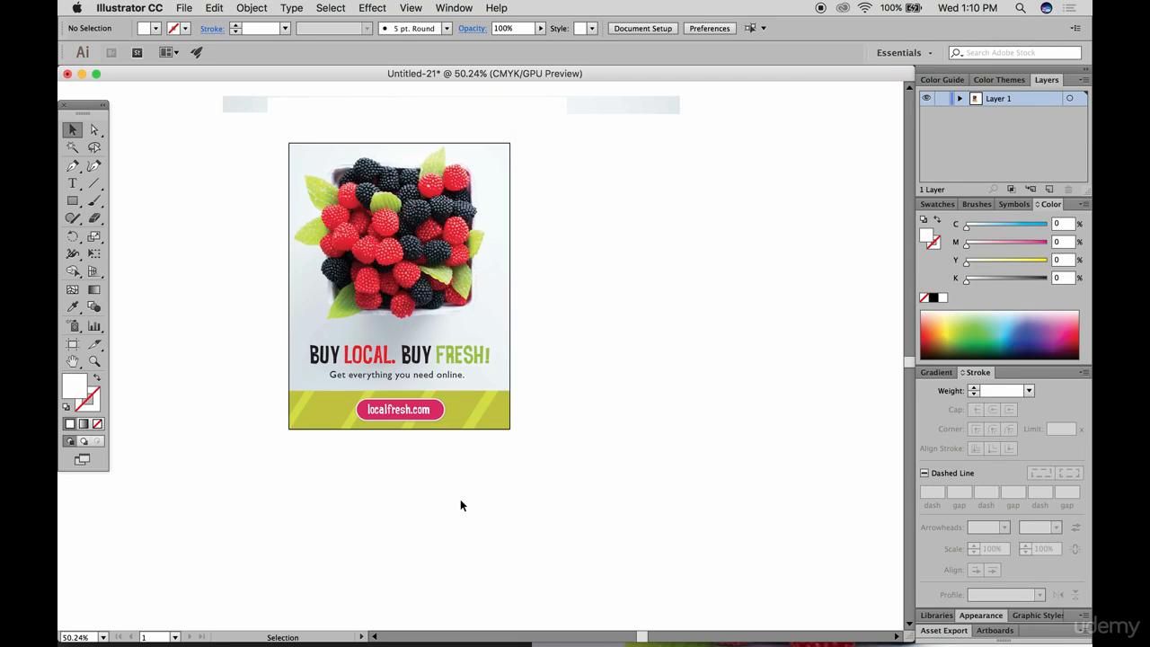
Lower the dark green stripe group's opacity to 51% in the Transparency settings
scroll(381, 444, "up", 5)
scroll(381, 448, "up", 5)
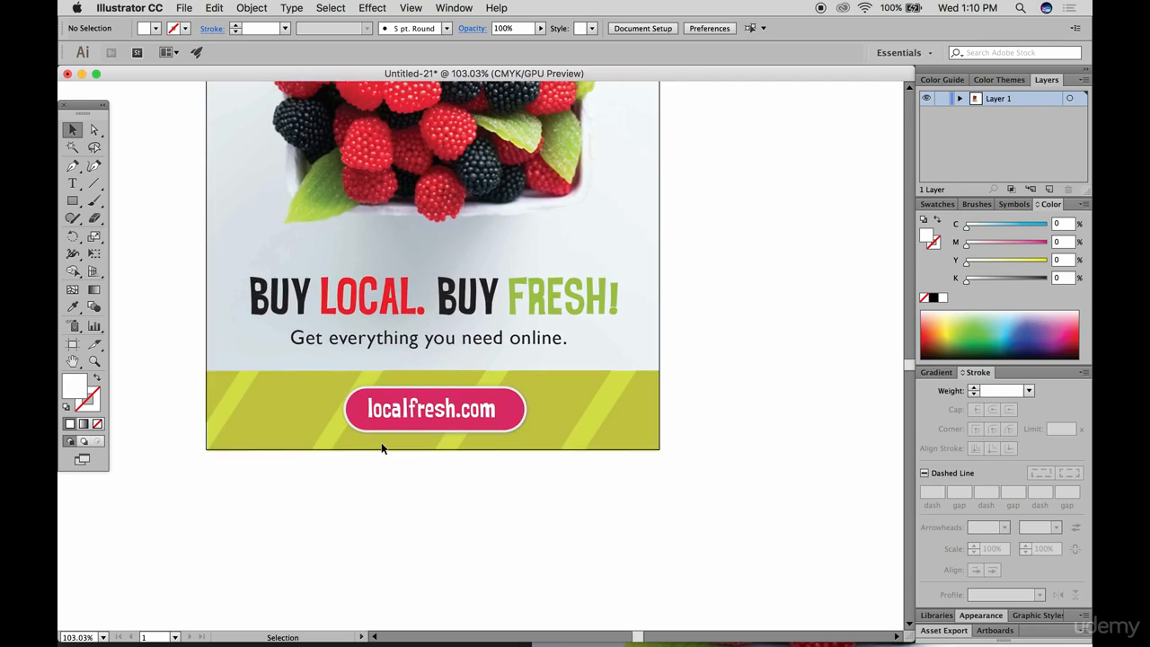
left_click(303, 463)
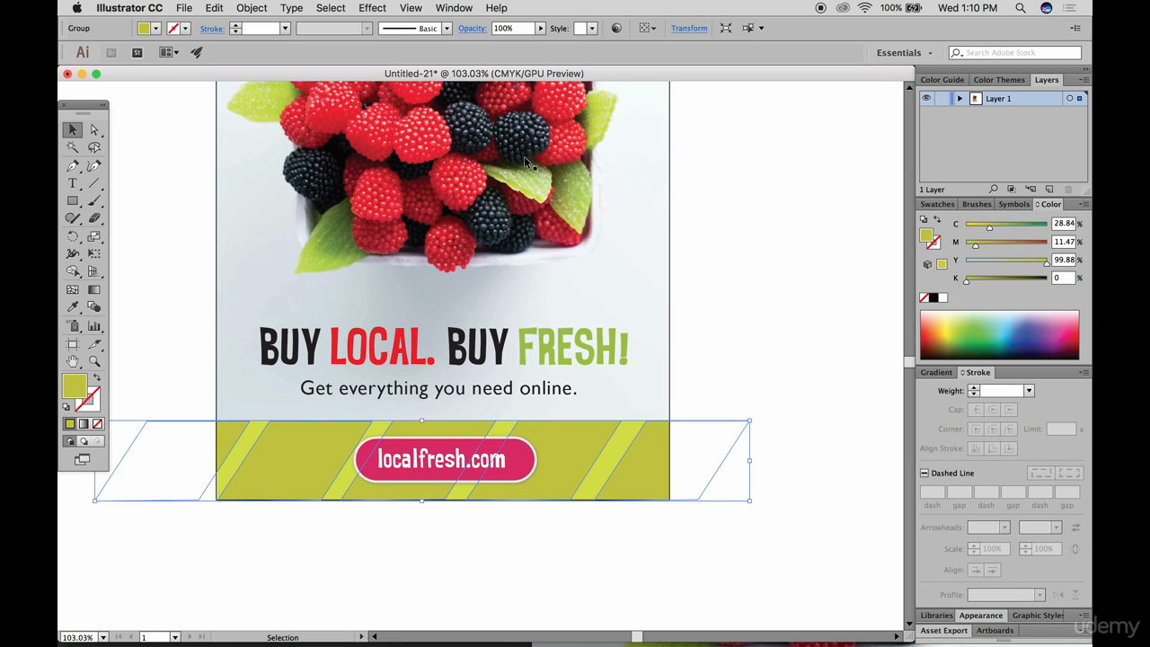
left_click(452, 7)
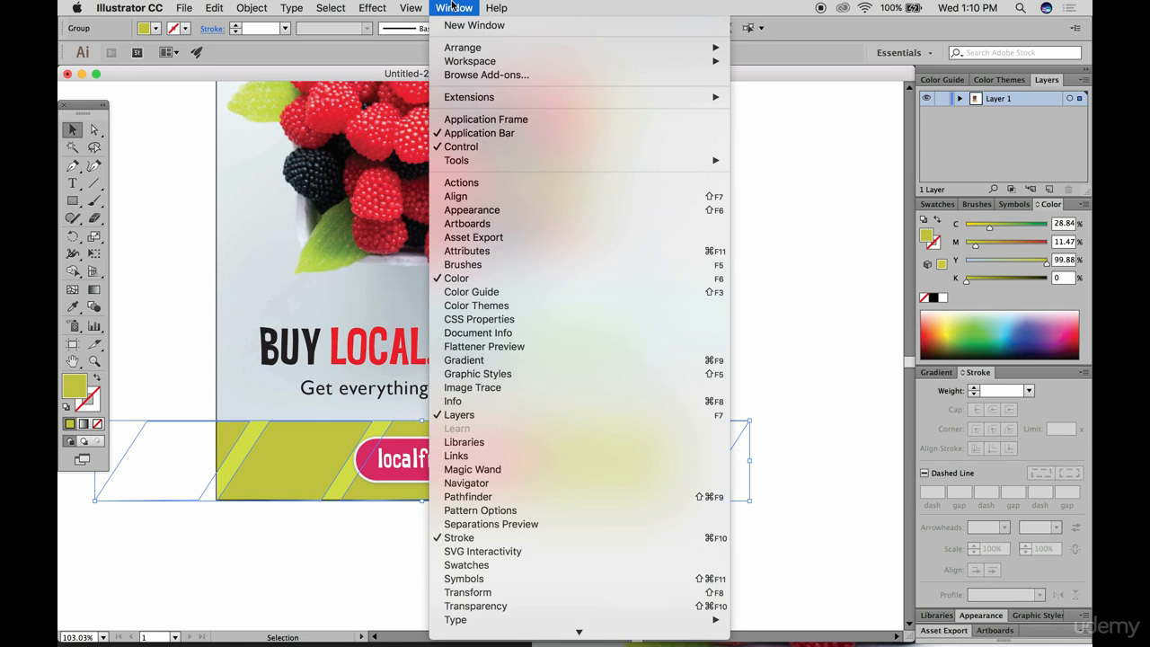
left_click(489, 606)
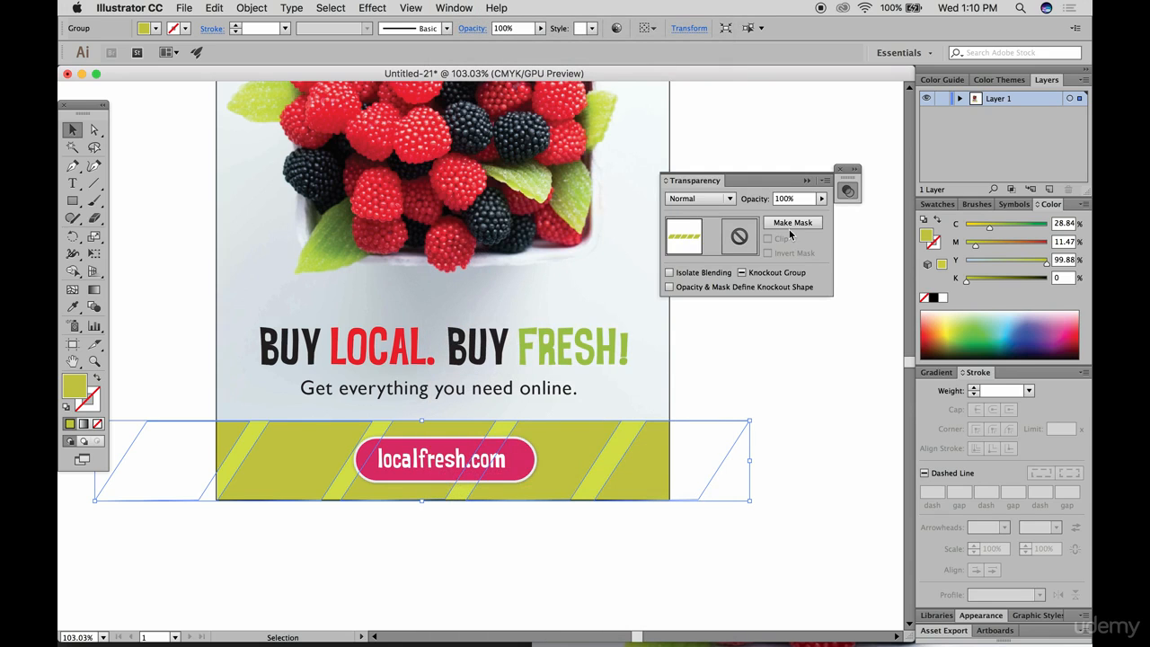
left_click(821, 199)
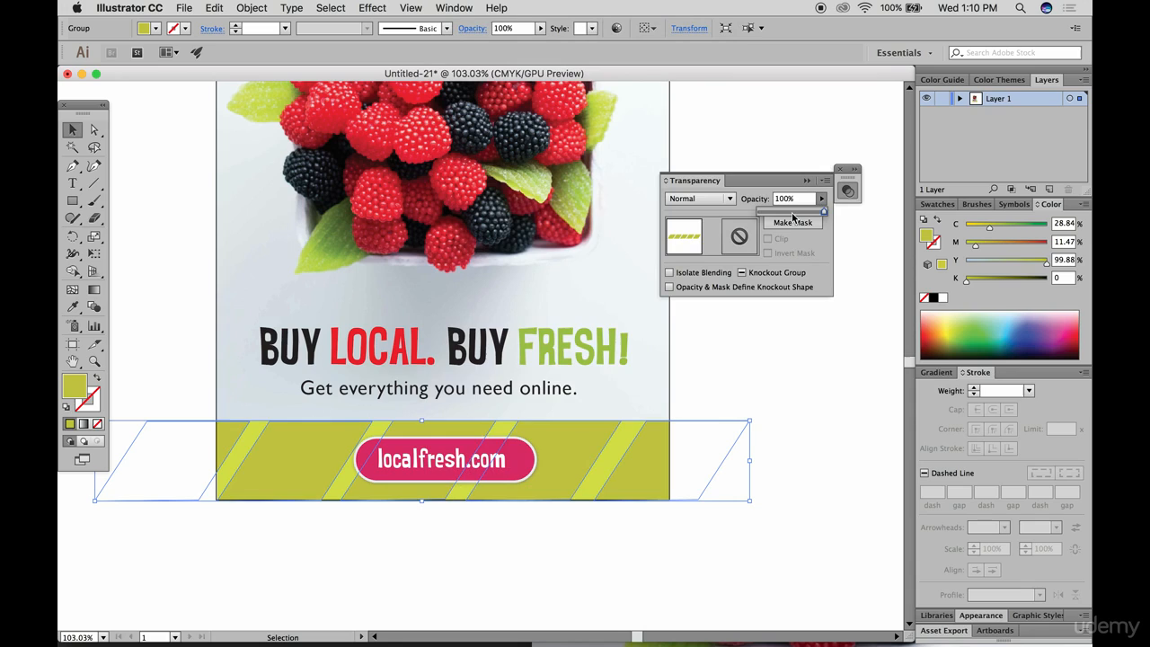
left_click(792, 214)
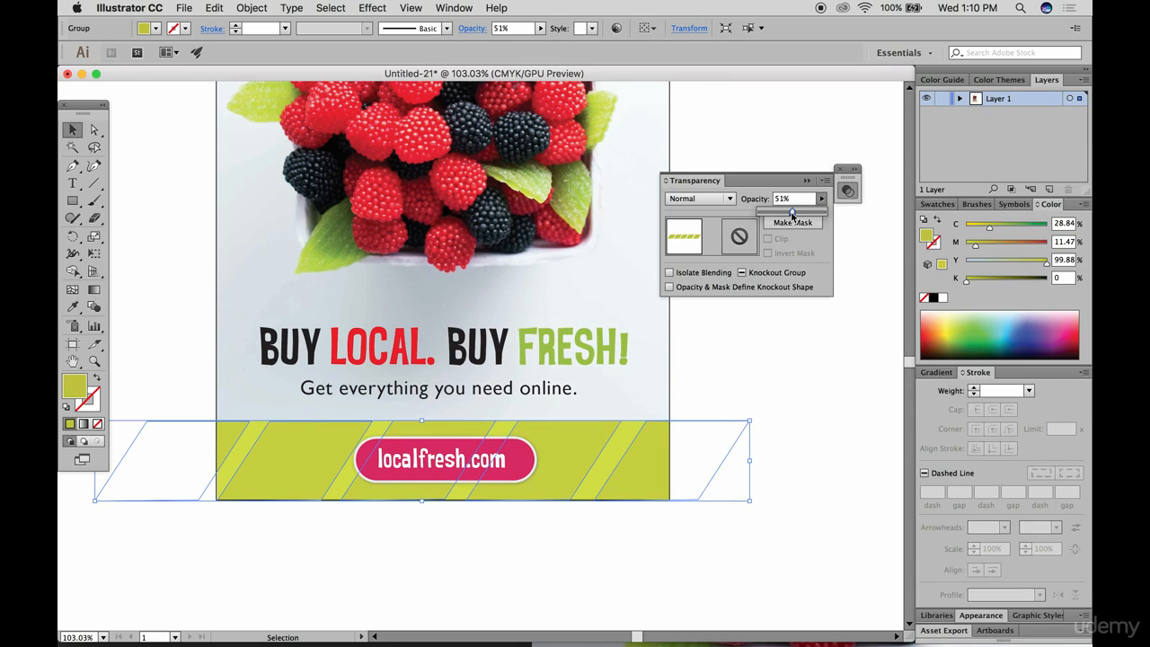
left_click(795, 395)
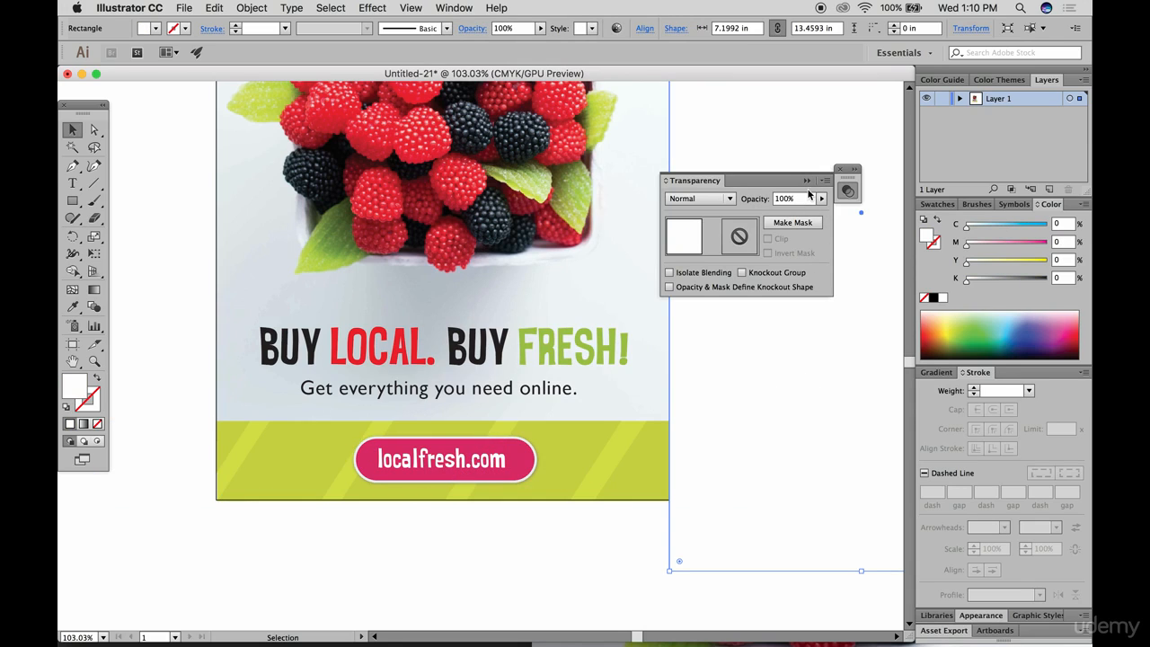
left_click(807, 181)
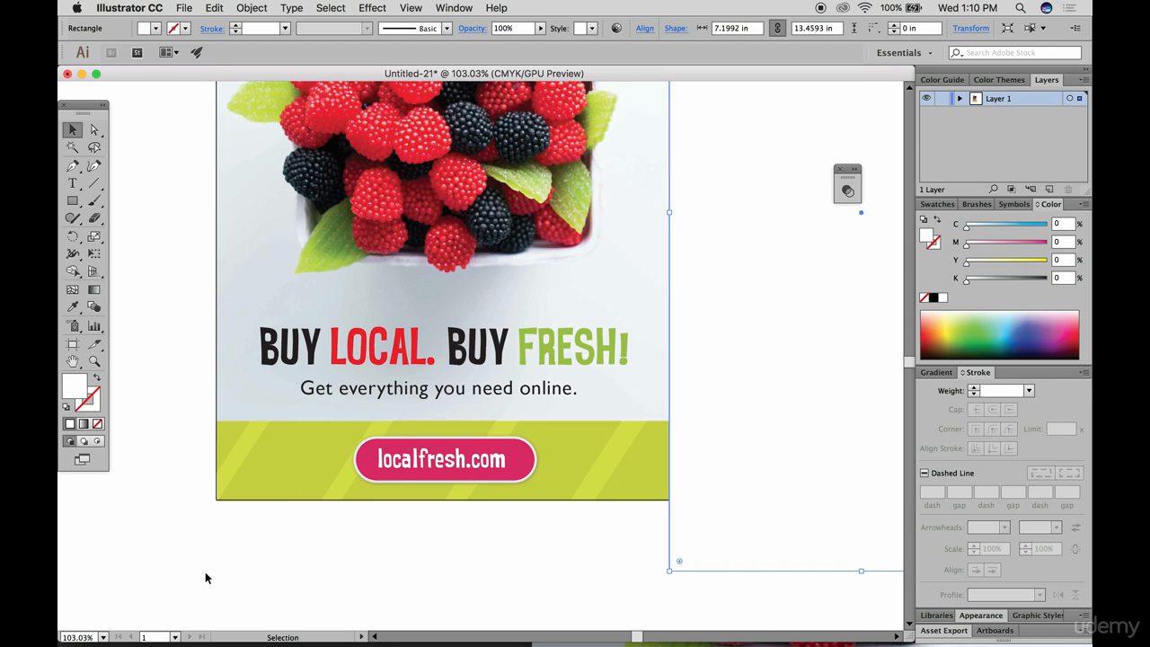
Align the localfresh.com text and its pink button on their horizontal centers
left_click(415, 470)
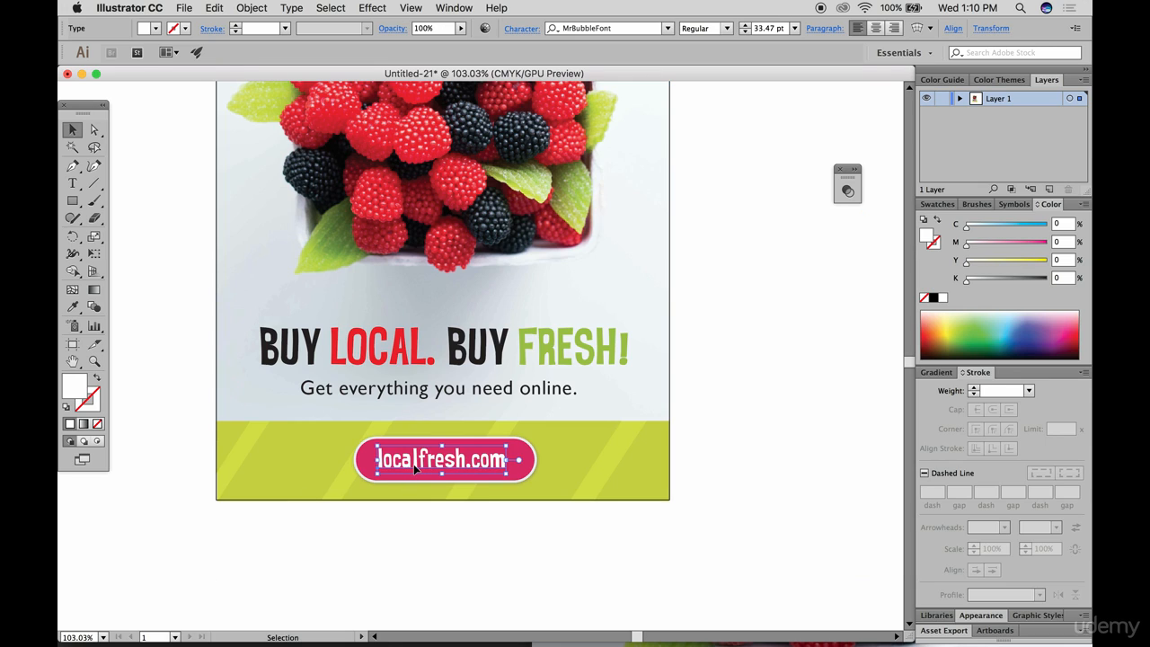
left_click(526, 460)
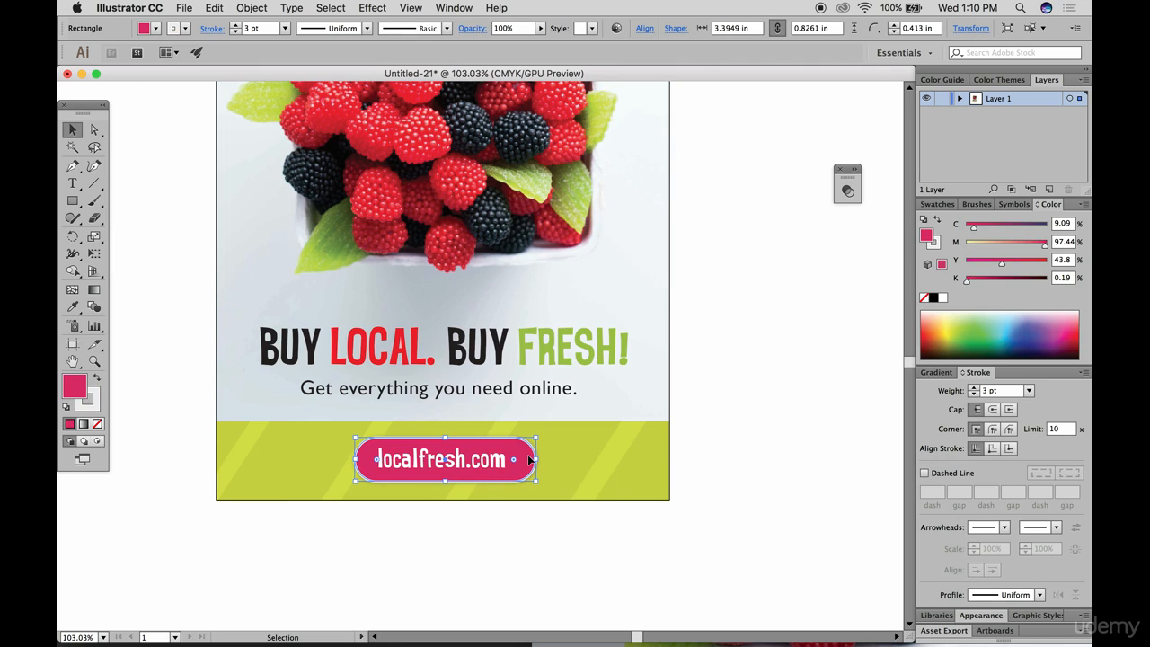
left_click(474, 464, "shift")
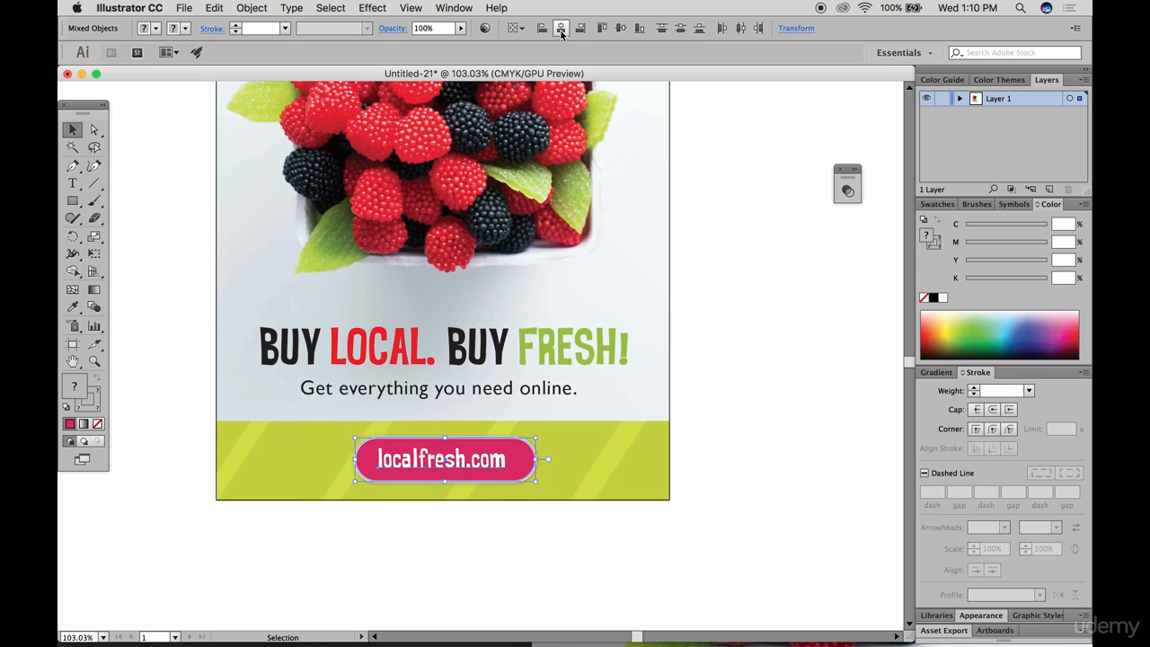
left_click(450, 9)
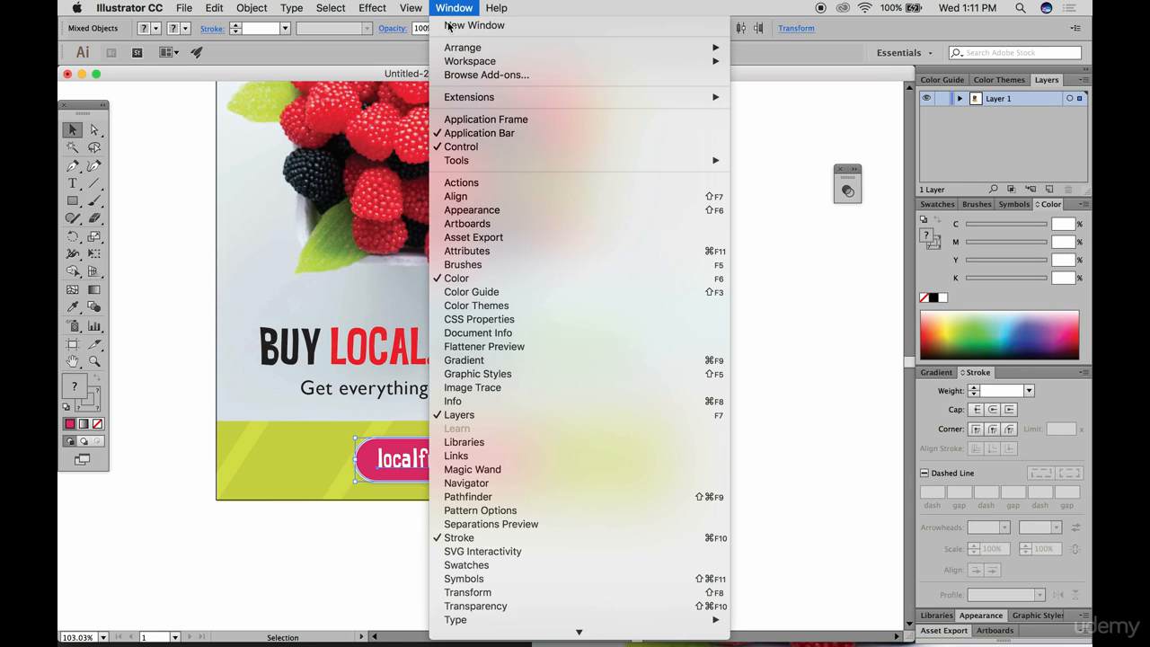
left_click(444, 7)
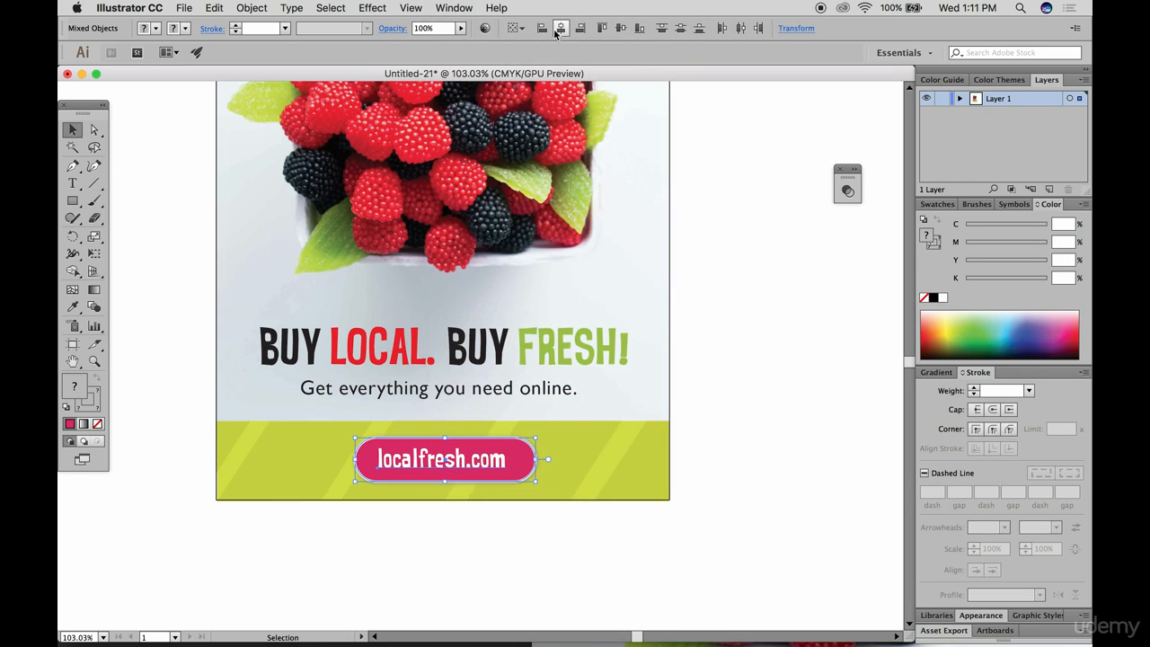
left_click(563, 31)
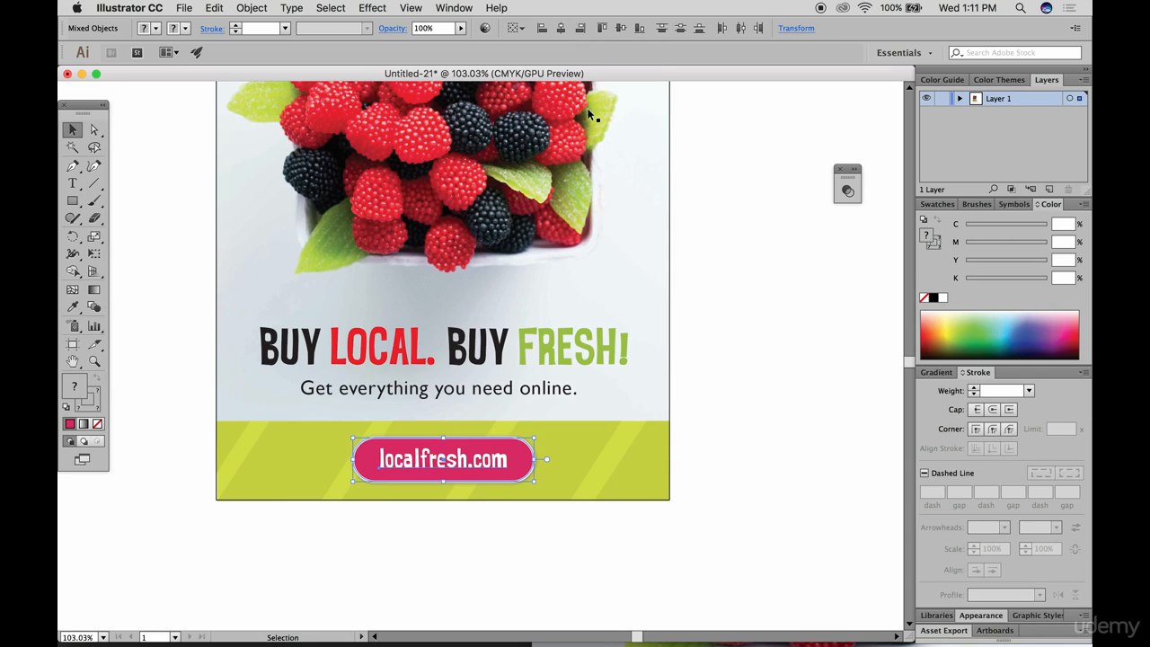
left_click(783, 388)
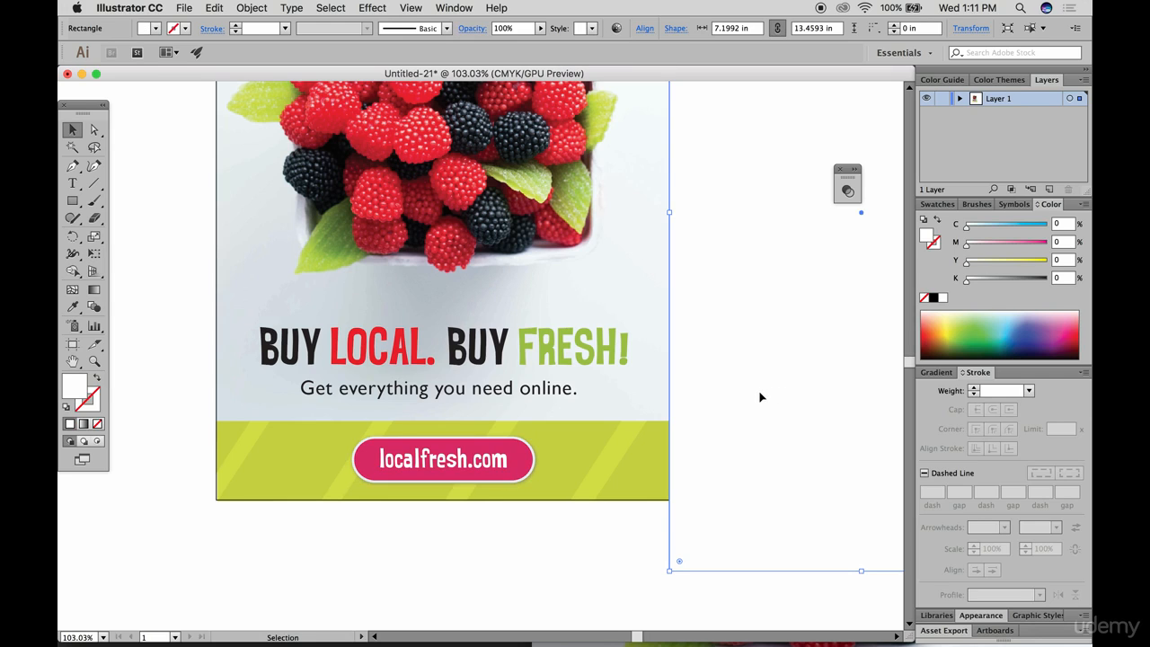
Align the headline and tagline on their horizontal centers, including the web-address button in a final alignment
scroll(541, 330, "up", 2)
left_click(499, 397)
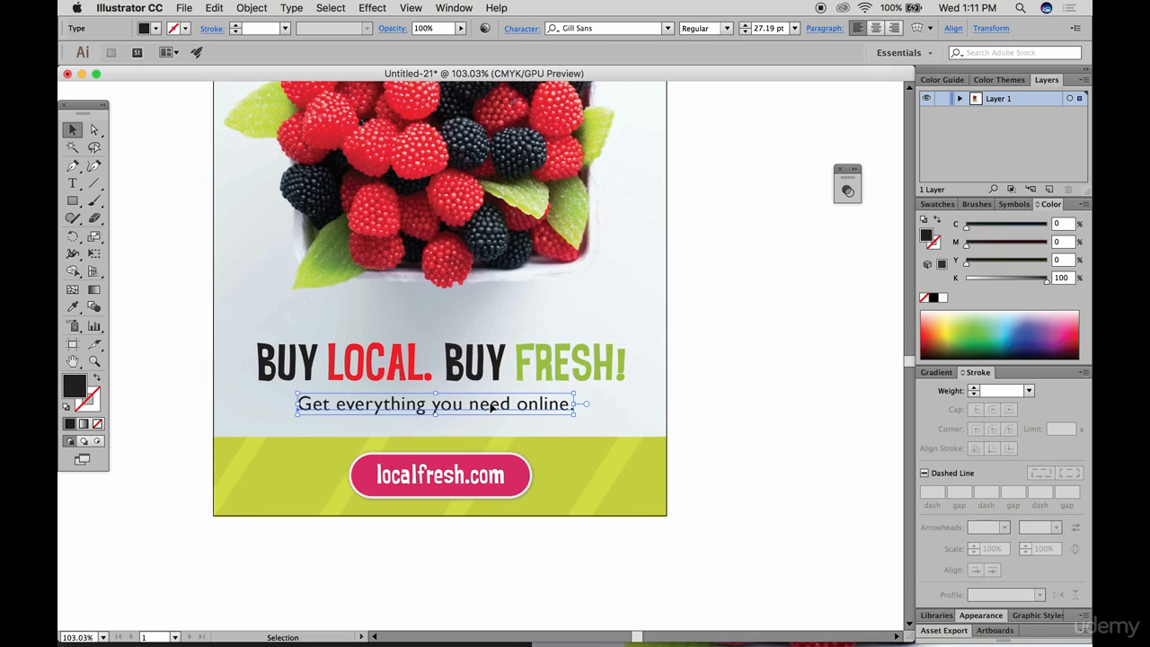
left_click(503, 376, "shift")
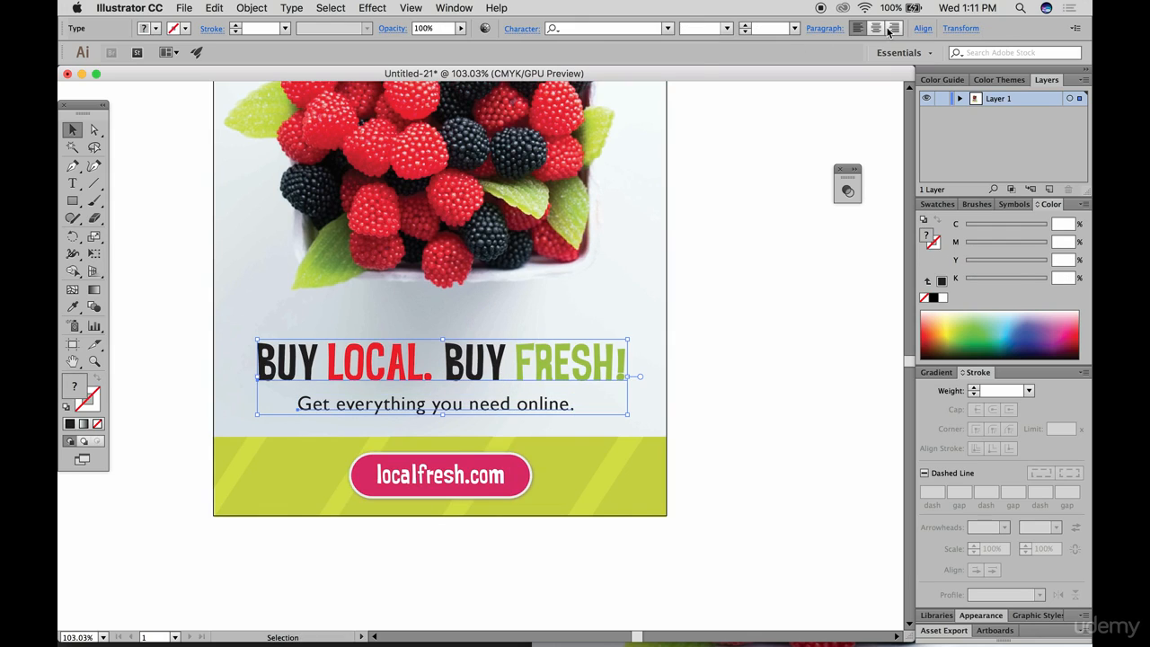
left_click(922, 27)
left_click(798, 69)
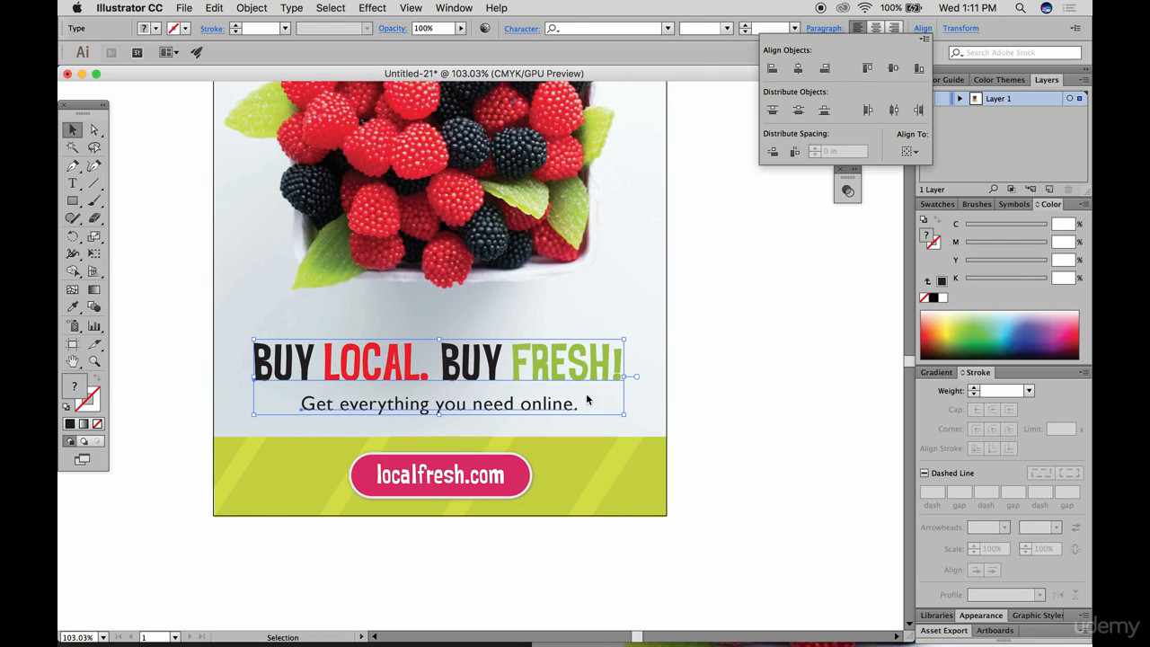
left_click(483, 482, "shift")
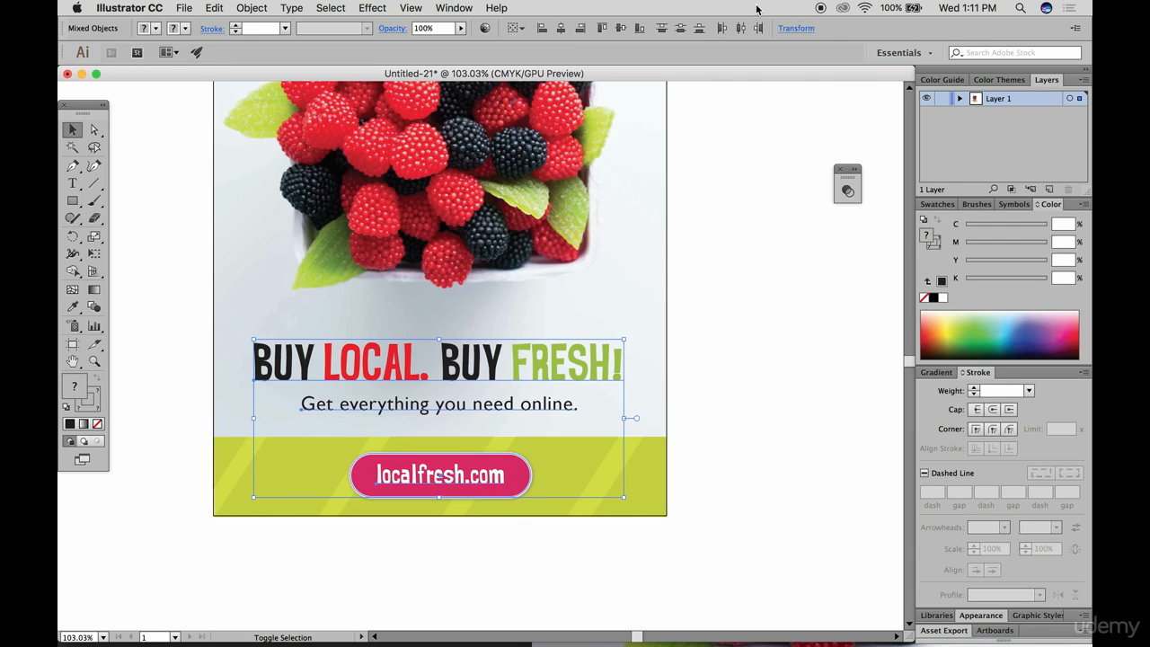
left_click(561, 29)
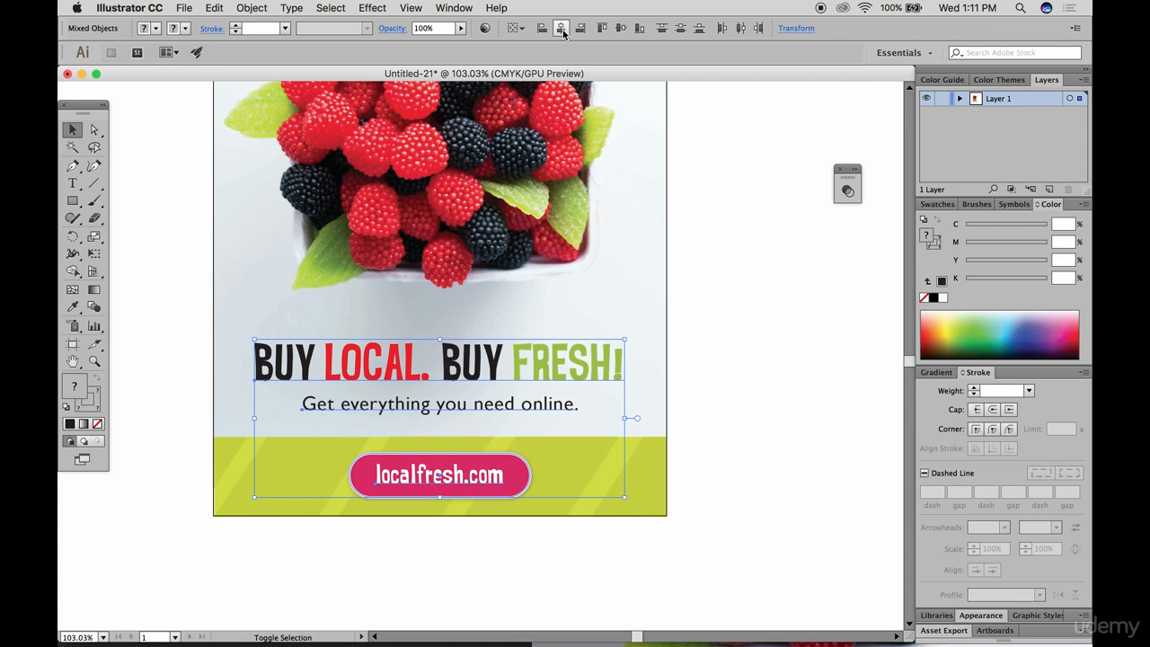
left_click(652, 302)
Move the headline and tagline together slightly upward, leaving more space above the green band
scroll(651, 305, "up", 1)
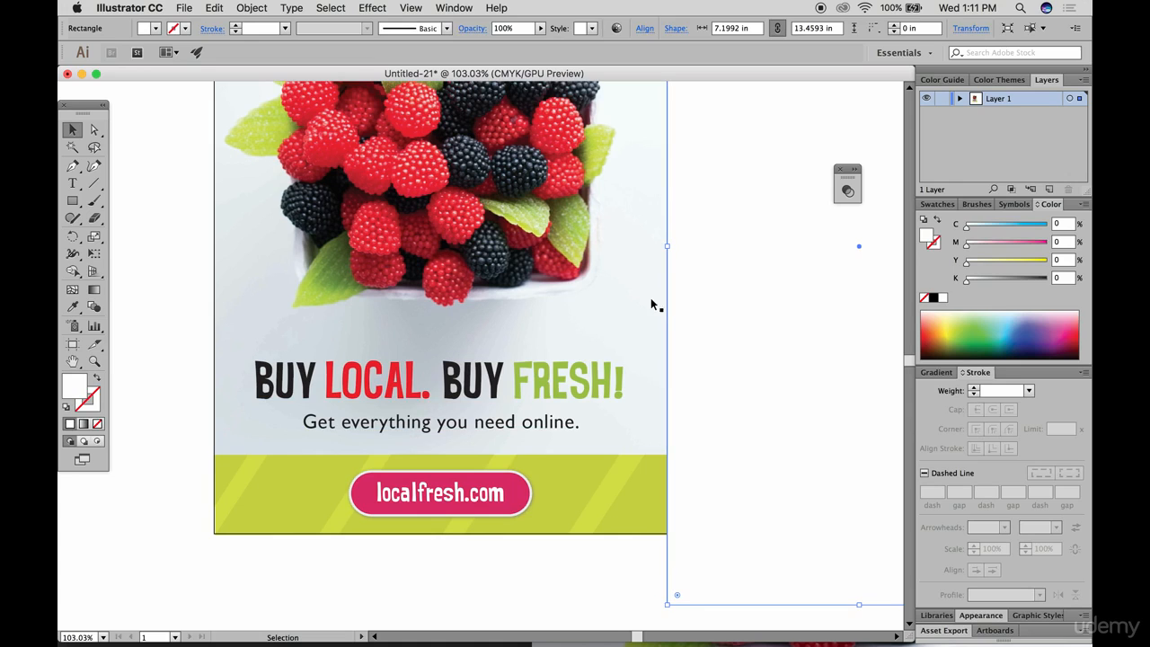
left_click(531, 426)
left_click(530, 382, "shift")
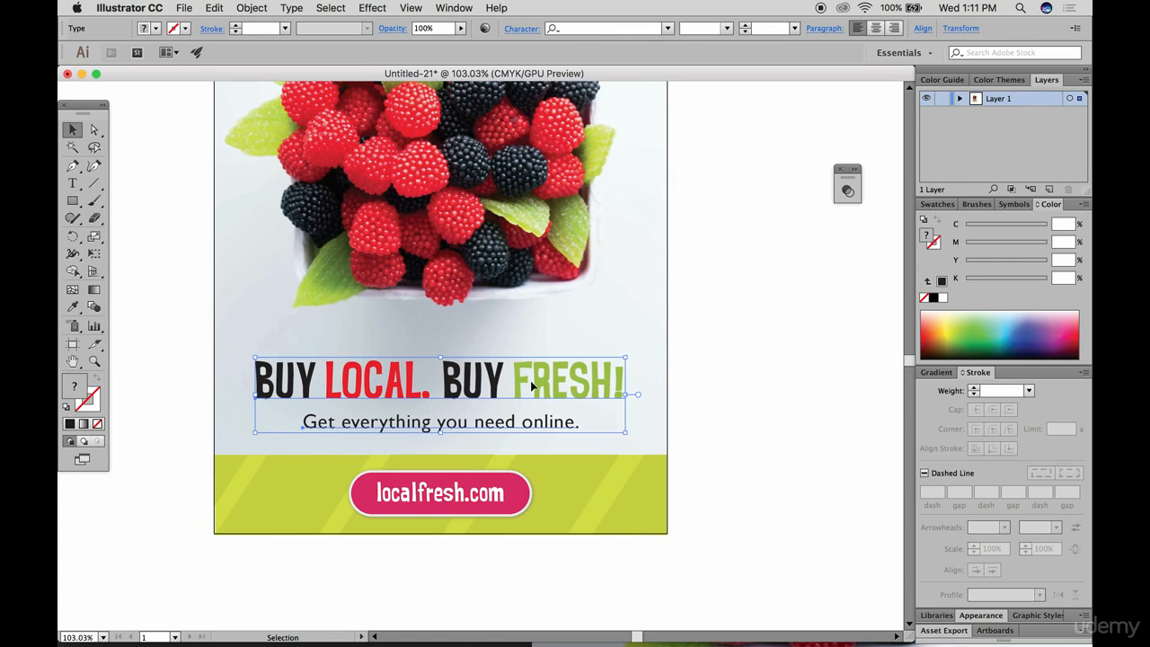
left_click_drag(530, 389, 533, 371)
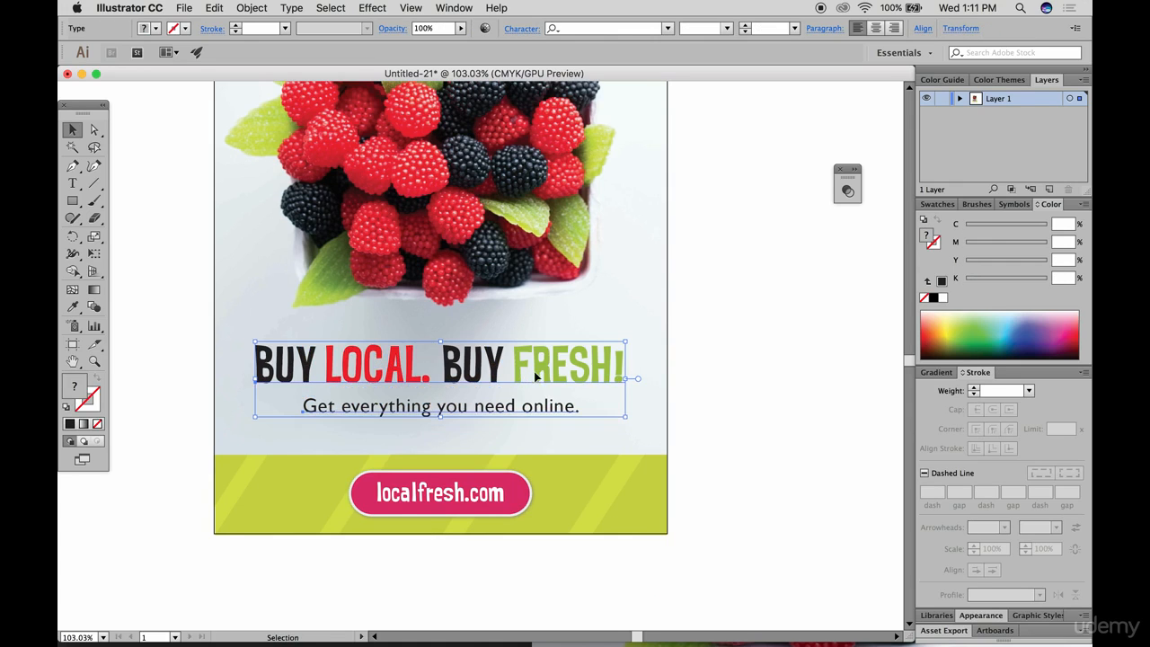
scroll(573, 378, "up", 1)
scroll(573, 377, "down", 3)
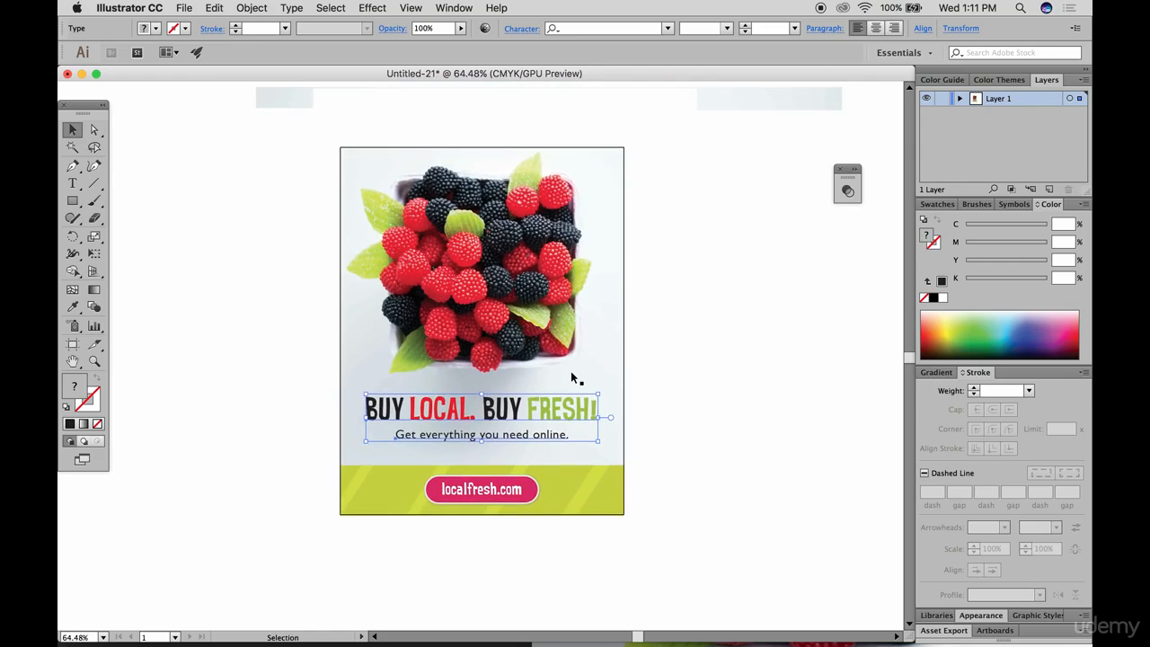
scroll(572, 378, "up", 1)
scroll(572, 377, "up", 1)
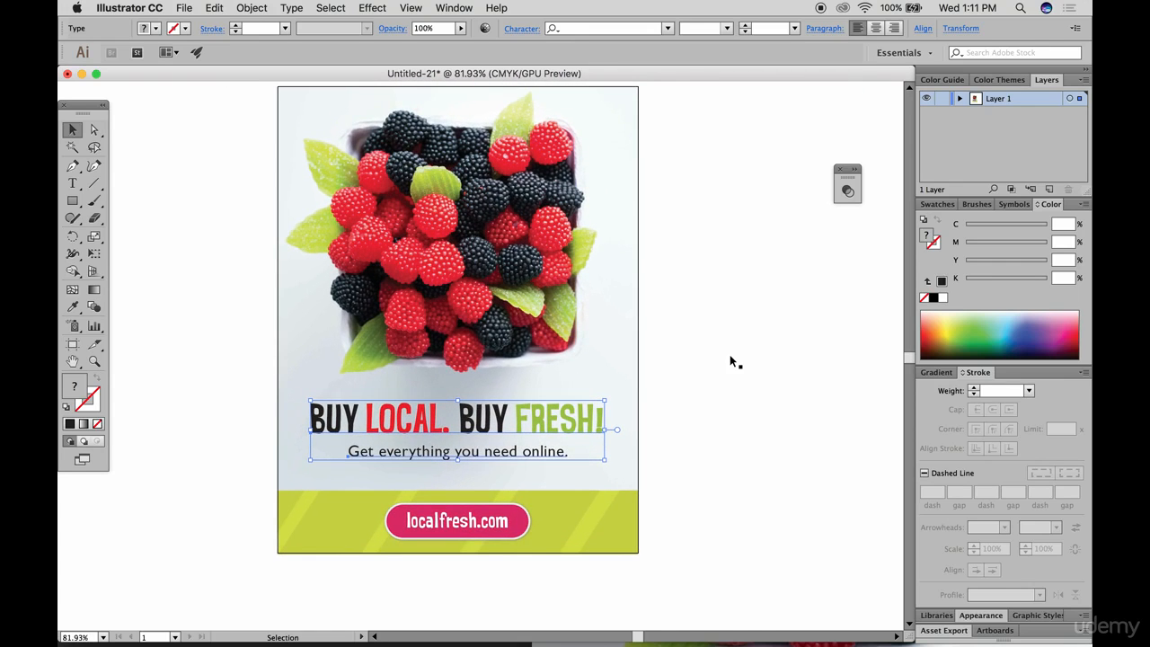
left_click(794, 360)
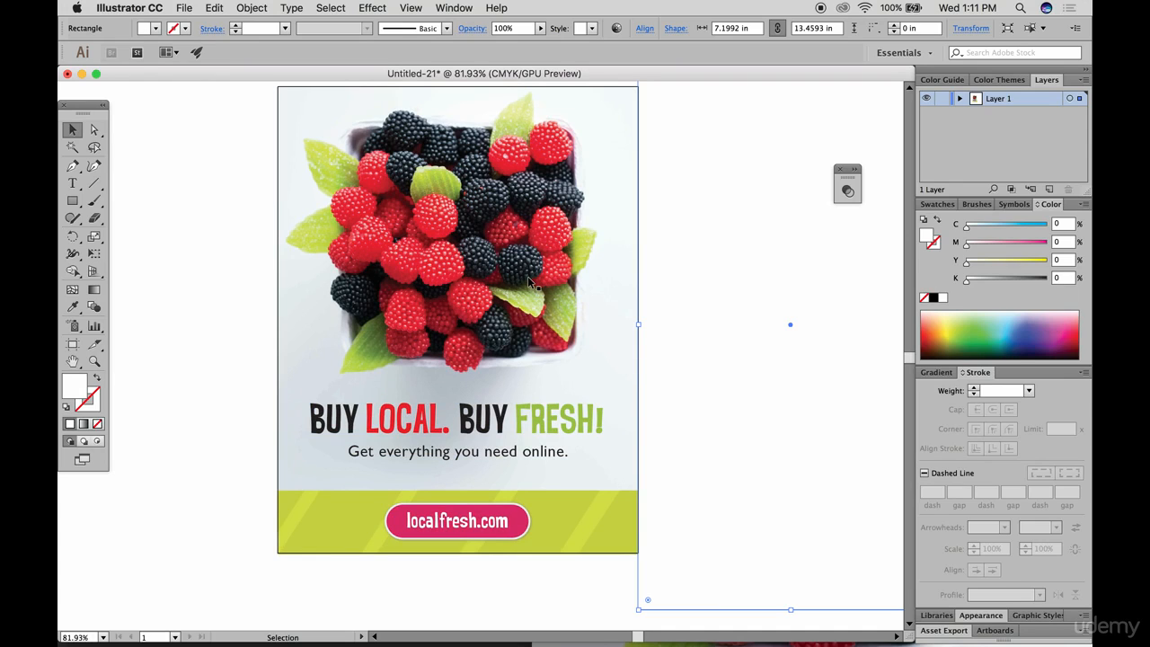
Create a new CMYK document with units in pixels, 500 px wide and 500 px high
scroll(530, 282, "up", 2)
scroll(530, 282, "right", 2)
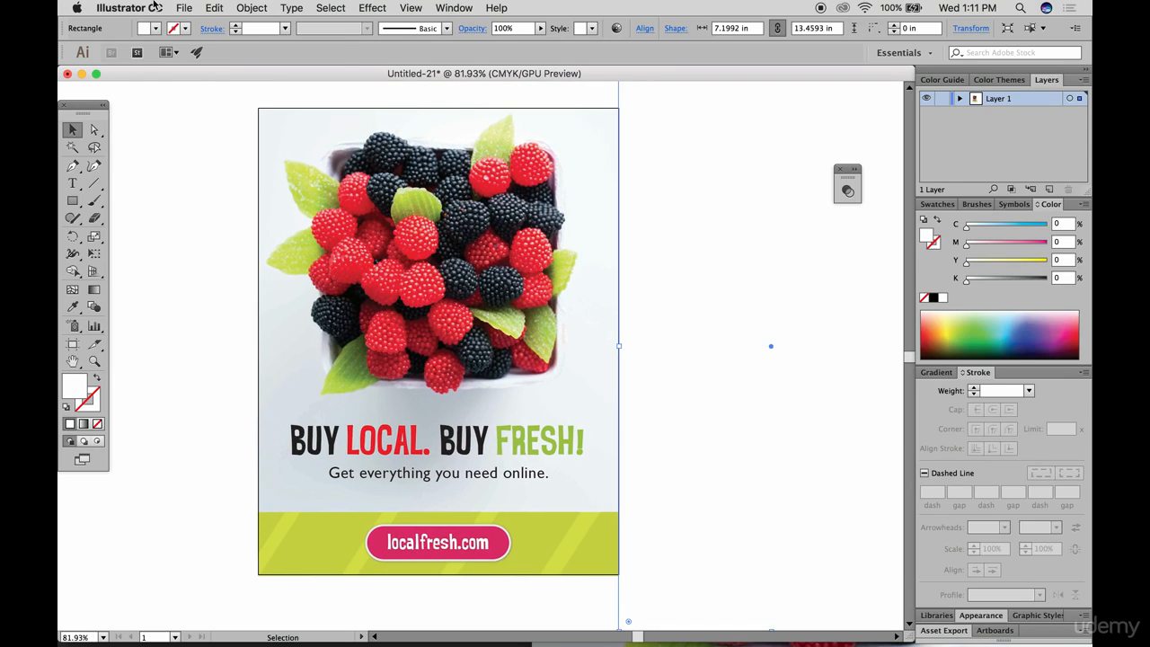
left_click(183, 7)
left_click(192, 23)
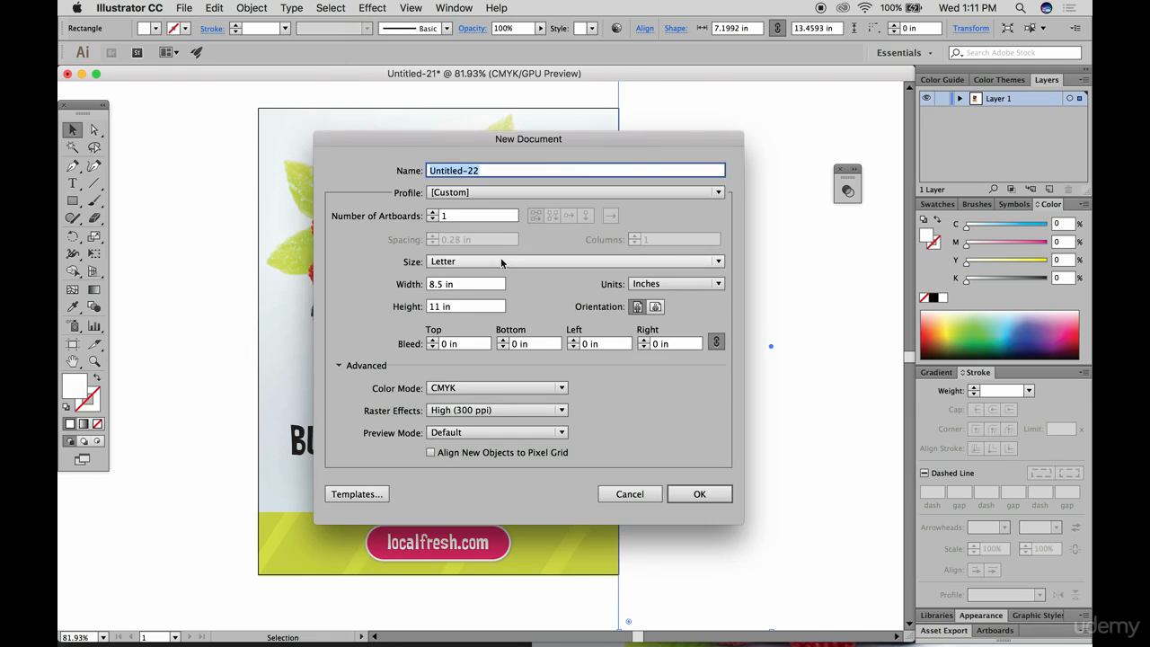
left_click(650, 283)
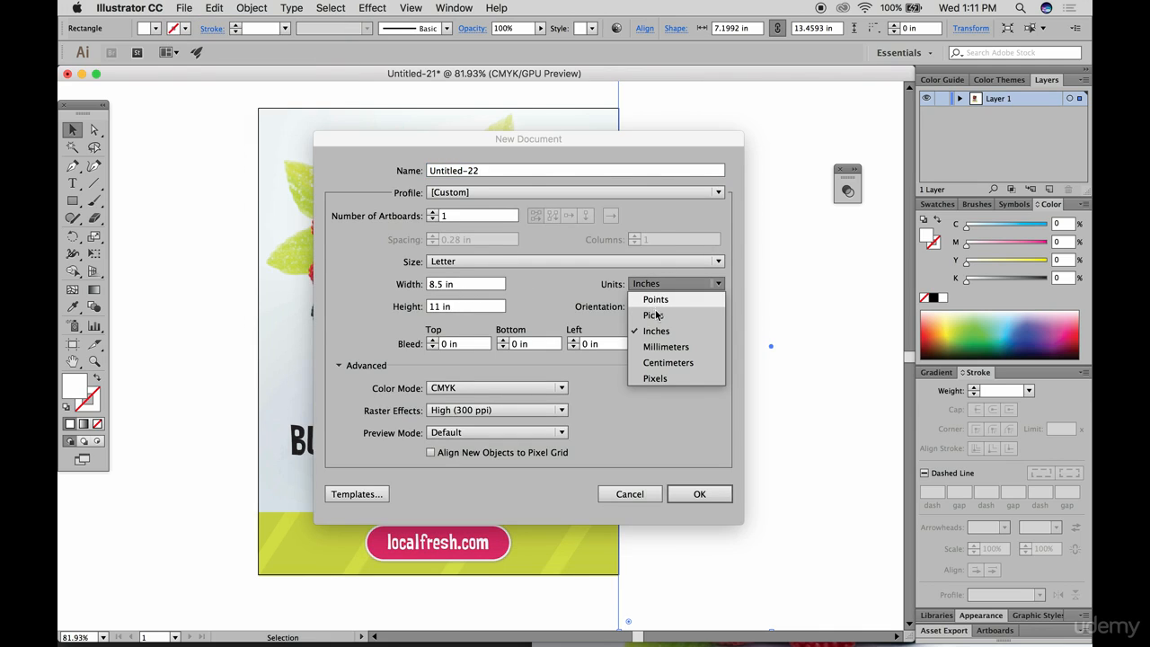
left_click(655, 378)
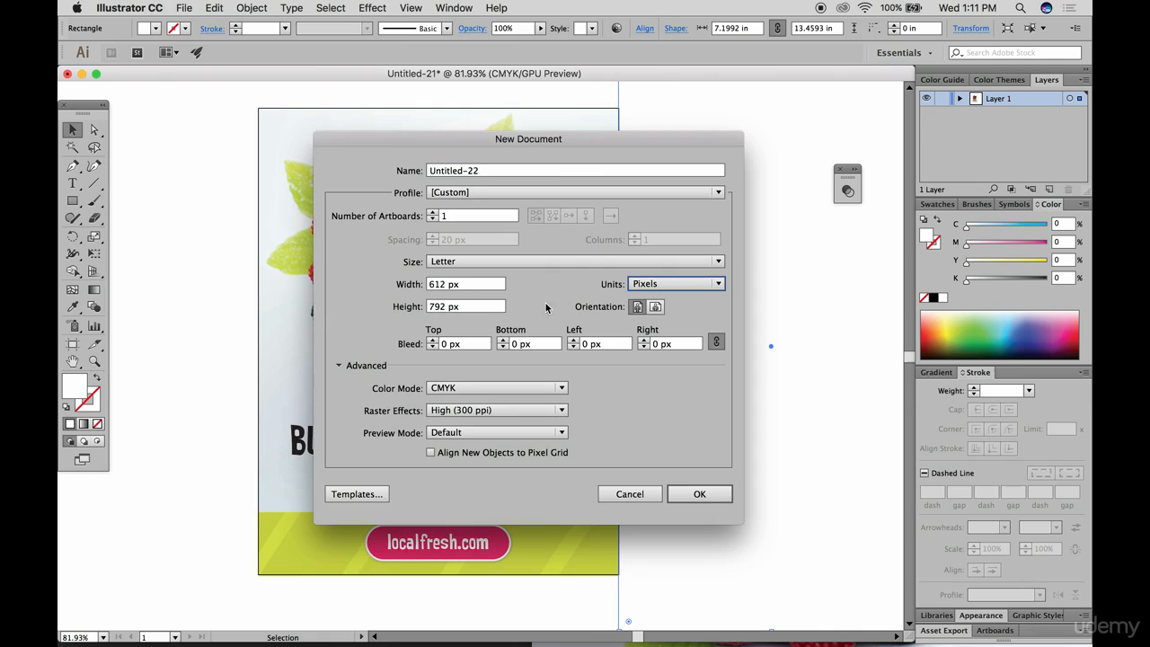
double_click(456, 285)
left_click(457, 287)
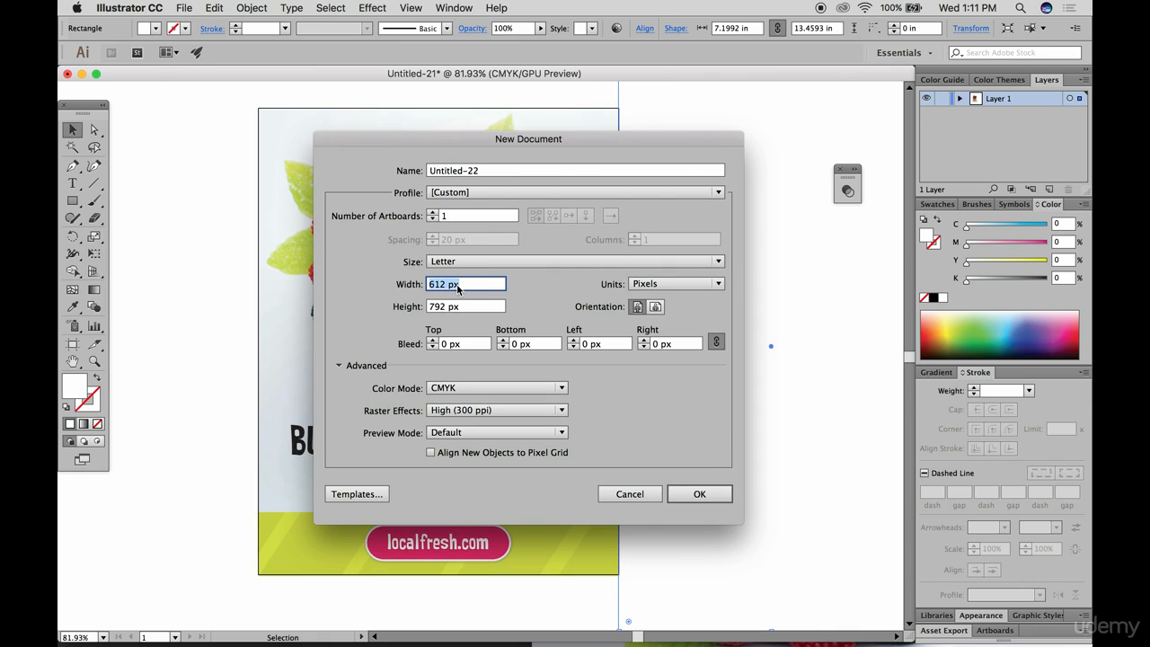
type("500")
key("Tab")
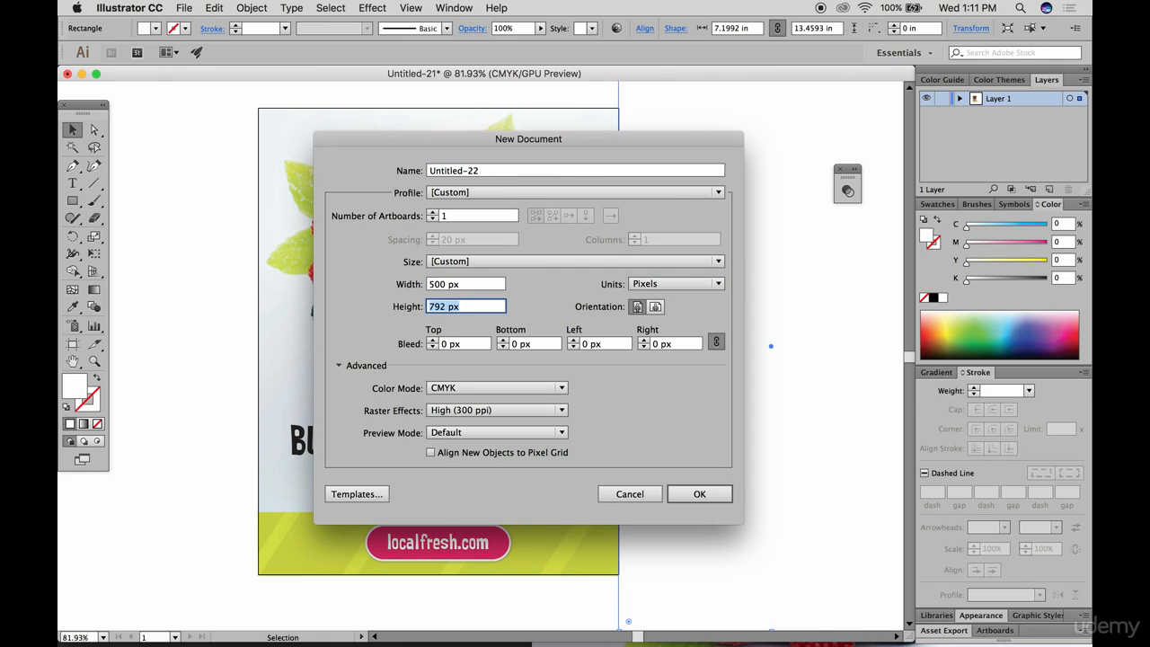
type("500")
left_click(700, 500)
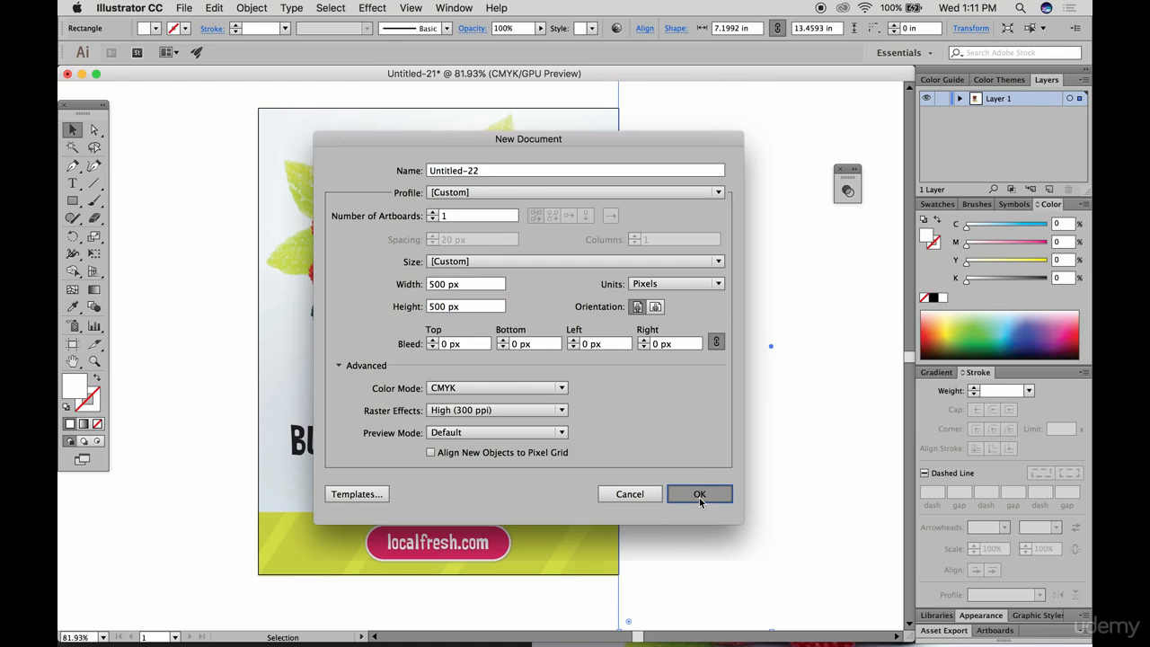
key("Return")
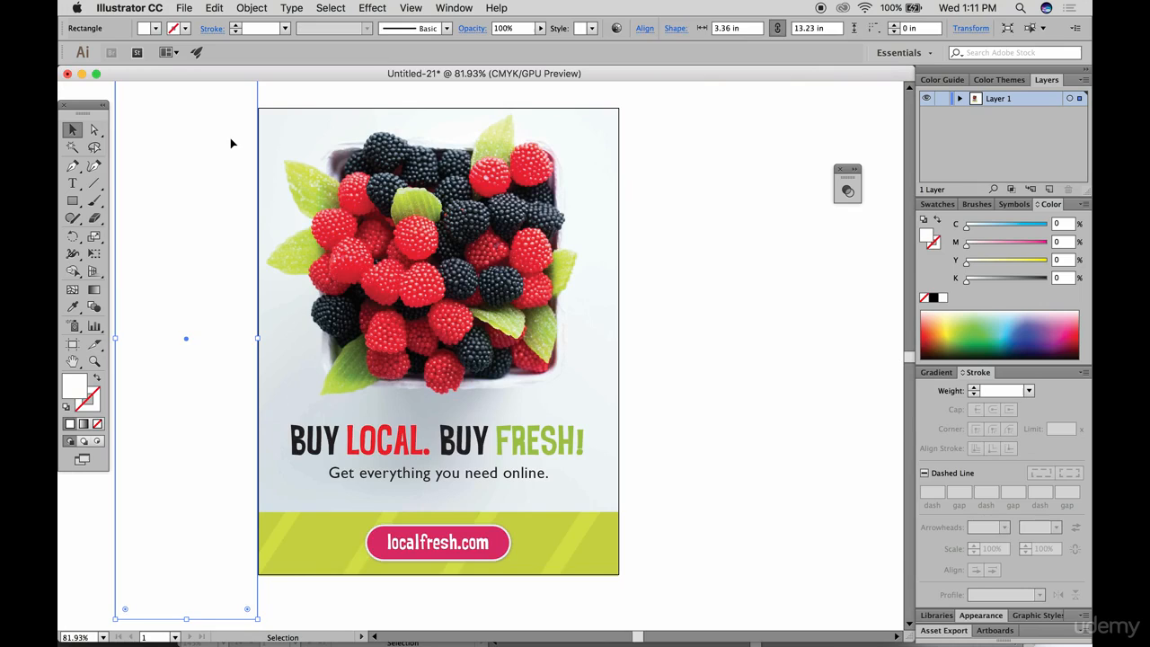
Delete the white cover rectangles beside the flyer and copy all of its artwork into the new 500 px document
key("Delete")
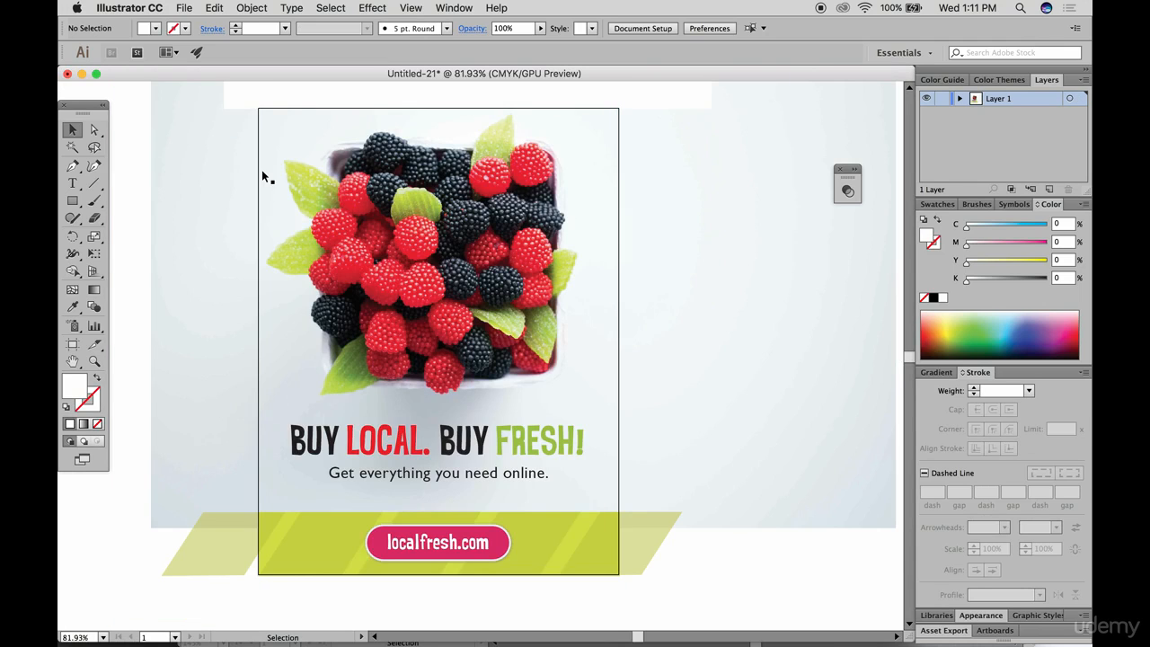
left_click(330, 7)
left_click(340, 25)
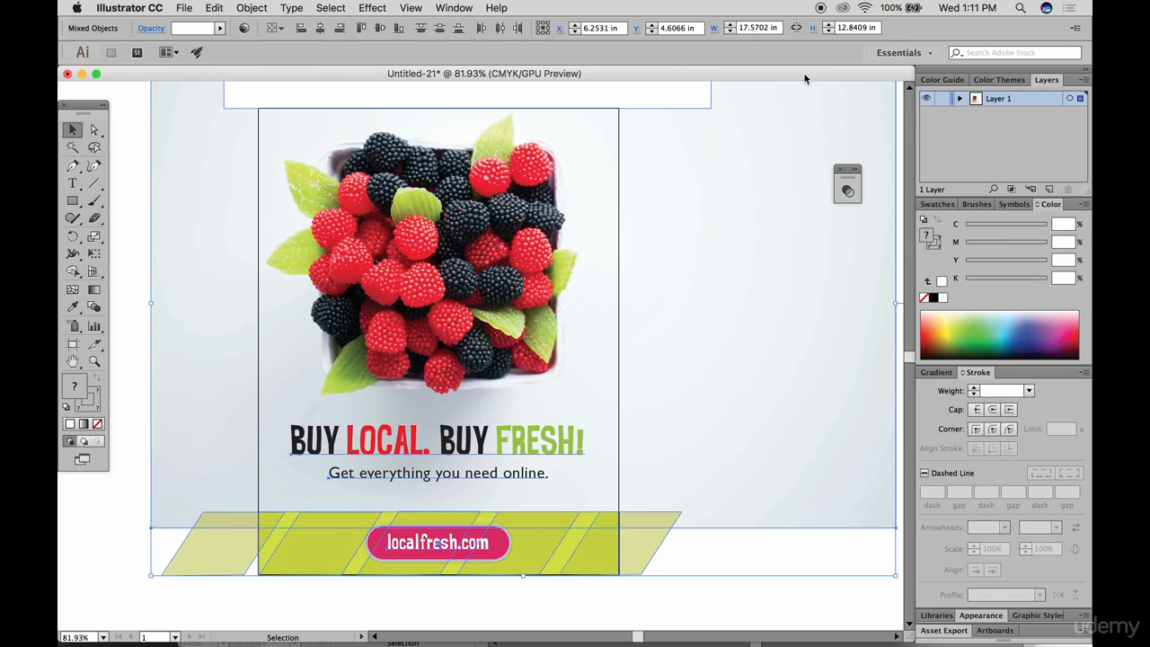
left_click_drag(816, 76, 496, 77)
left_click(695, 229)
key("super+v")
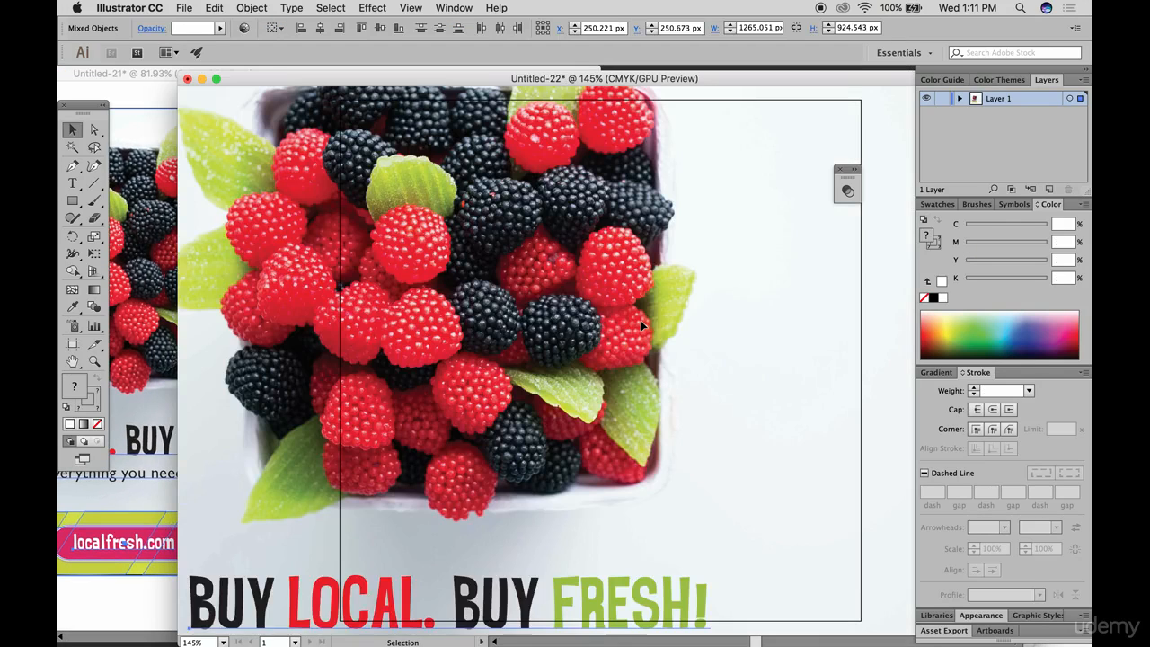
Scale the pasted artwork down to about 924 px wide and position it over the square artboard
key("super+0")
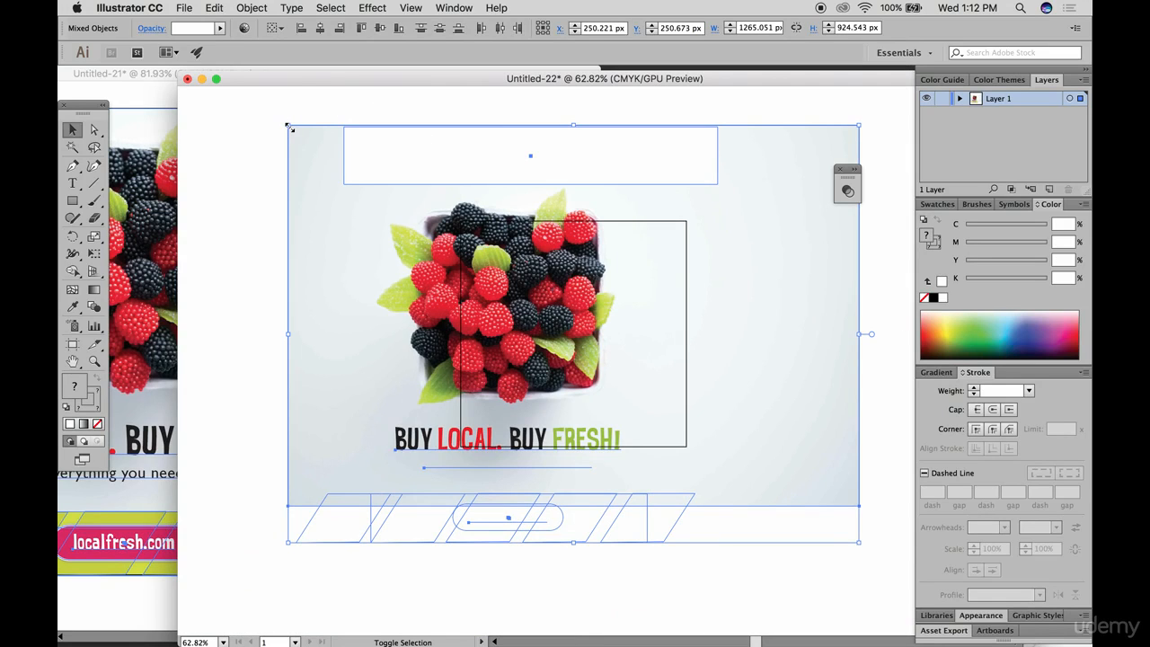
left_click_drag(289, 128, 542, 275)
left_click_drag(568, 319, 572, 328)
left_click(392, 227)
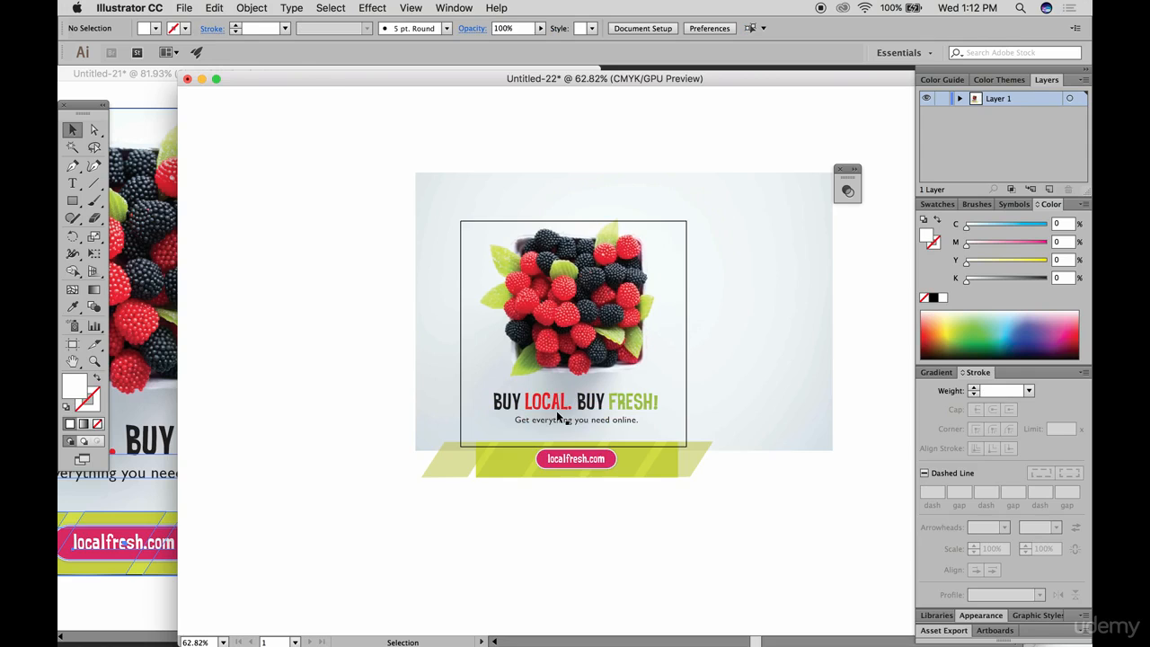
Move the headline and tagline together slightly upward on the square artboard
scroll(557, 413, "up", 3)
left_click(588, 424)
left_click(595, 397, "shift")
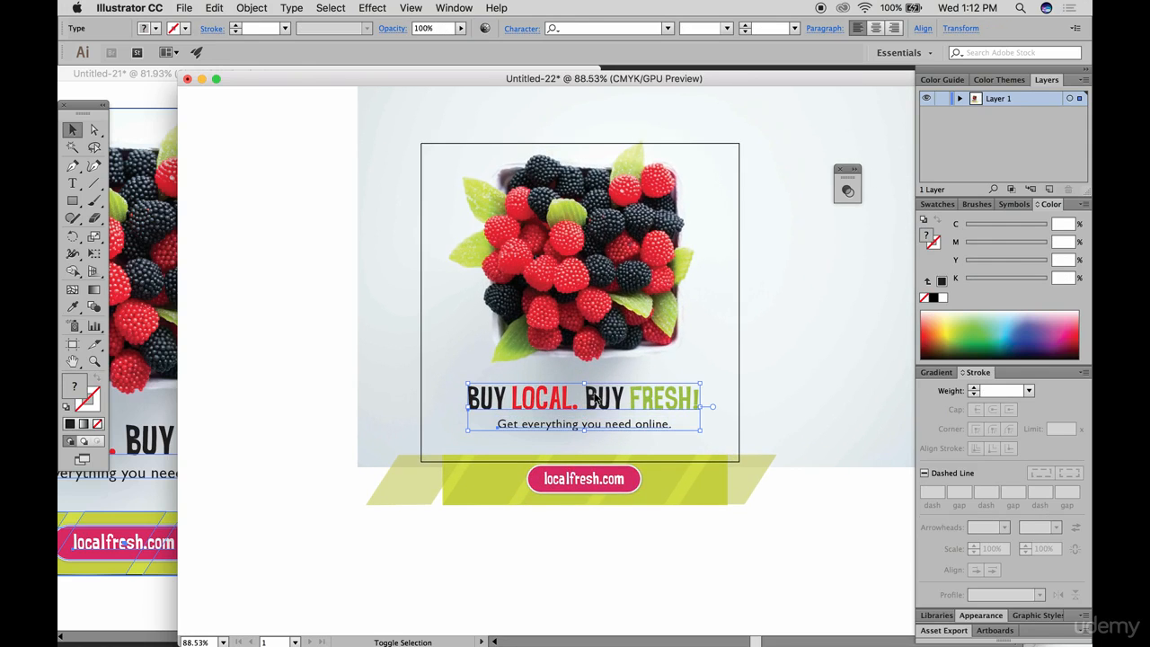
left_click_drag(595, 397, 594, 382)
Move the berry photo up about 12 px and scale it down proportionally to about 768 × 512 px
left_click(629, 305)
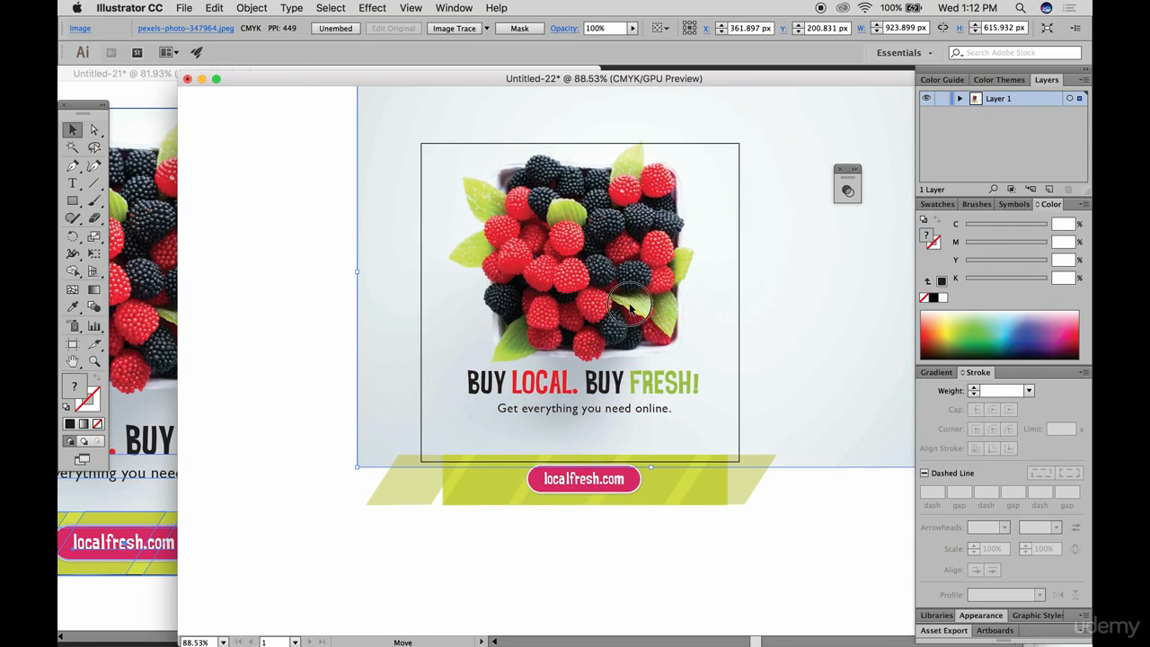
left_click_drag(629, 305, 628, 295)
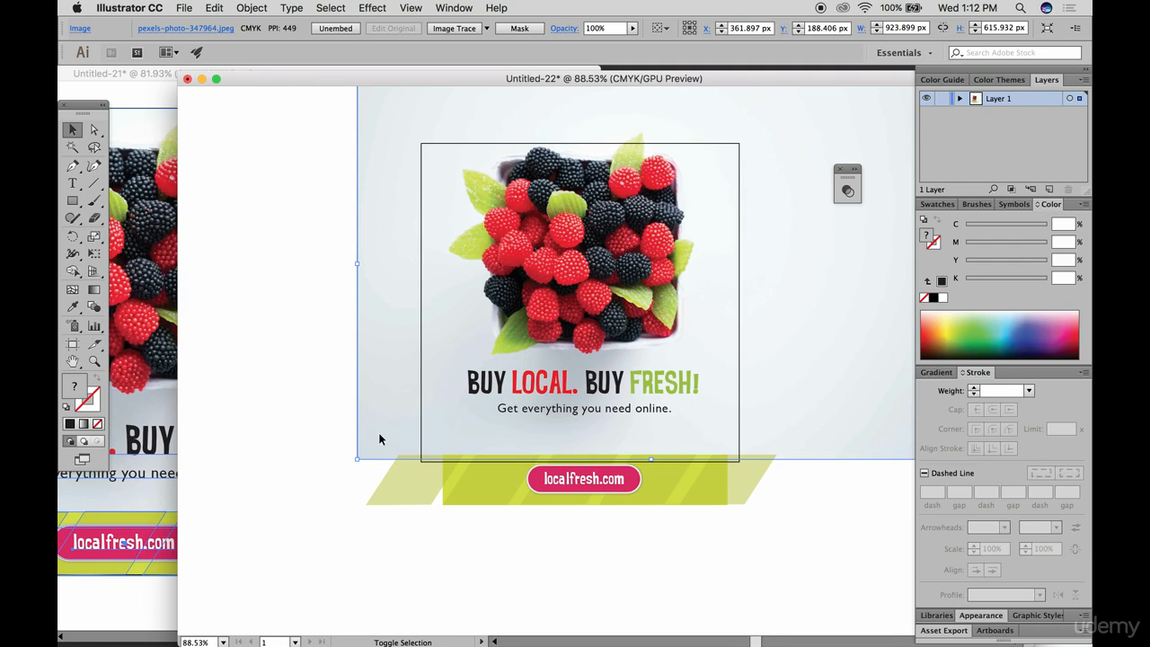
left_click_drag(358, 459, 439, 398)
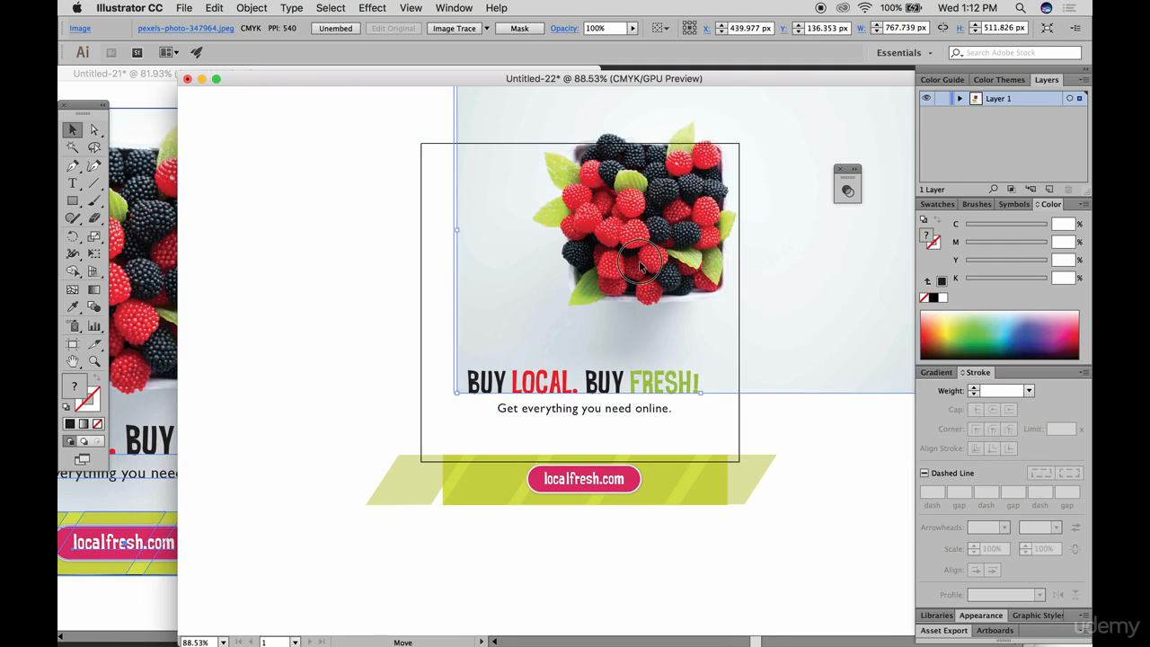
Reposition the berry photo so the berries sit on the square artboard, and raise the headline and tagline just beneath them
left_click_drag(573, 310, 583, 301)
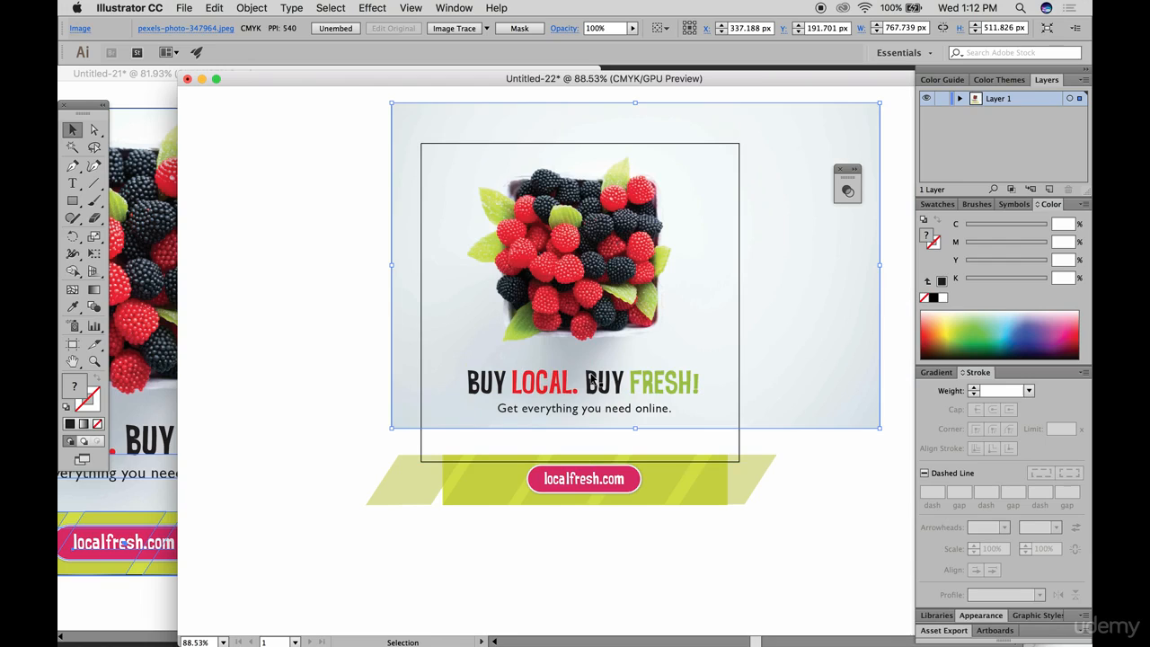
left_click_drag(599, 381, 623, 376)
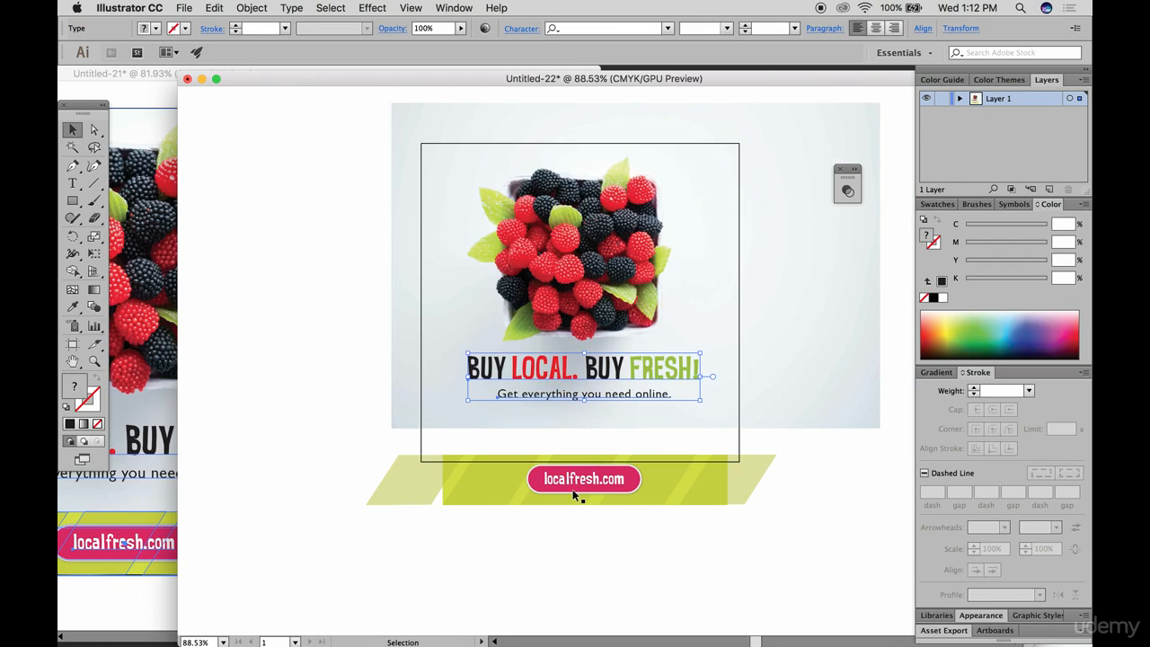
Move the striped green band and button up to the artboard's lower edge and enlarge them together to span its full width
left_click_drag(429, 552, 616, 451)
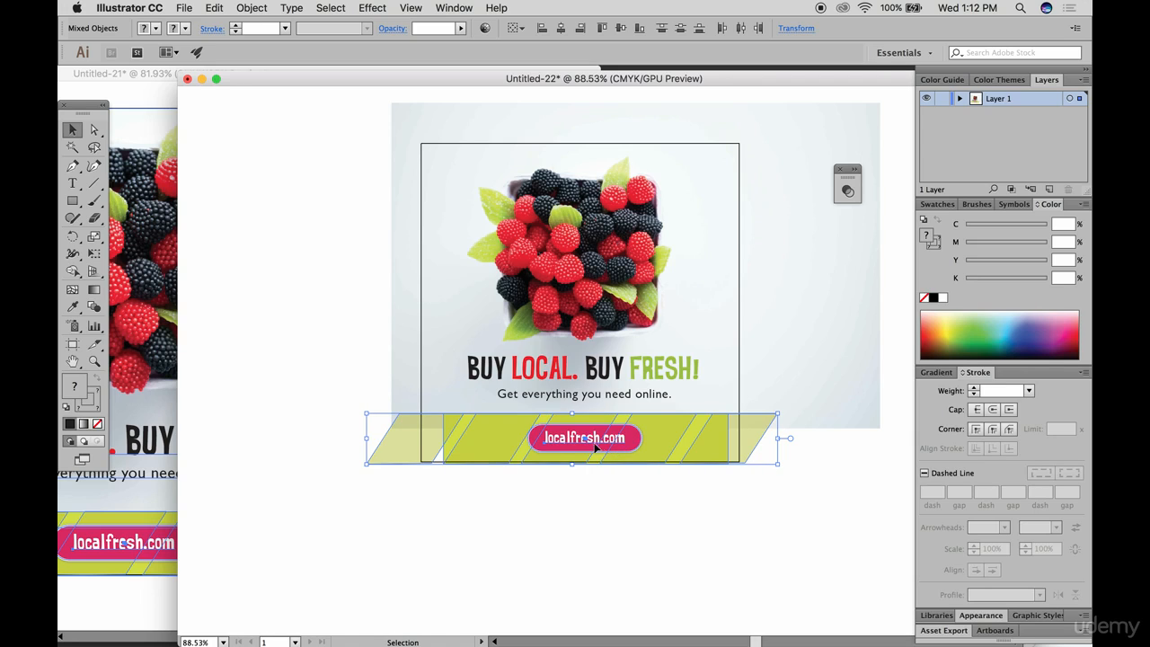
left_click_drag(367, 464, 304, 494)
left_click_drag(778, 414, 800, 410)
left_click_drag(686, 447, 692, 440)
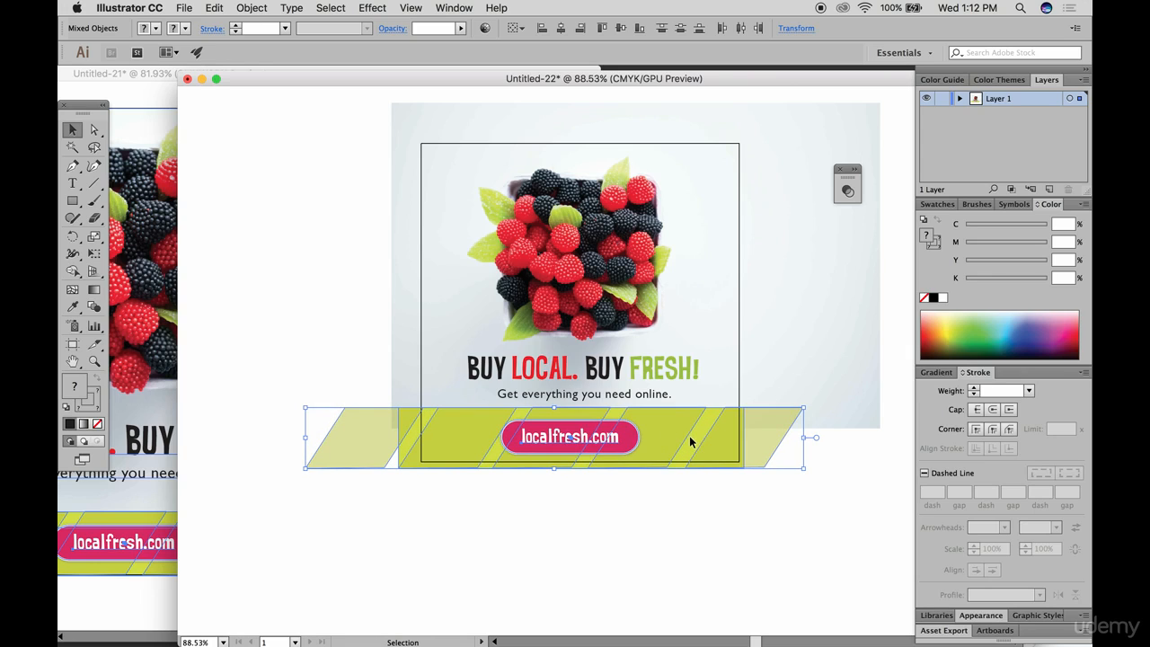
left_click(373, 320)
Draw a tall rectangle over the artwork overhanging the square artboard's left edge and fill it with white (FFFFFF)
left_click(73, 200)
left_click_drag(293, 113, 423, 509)
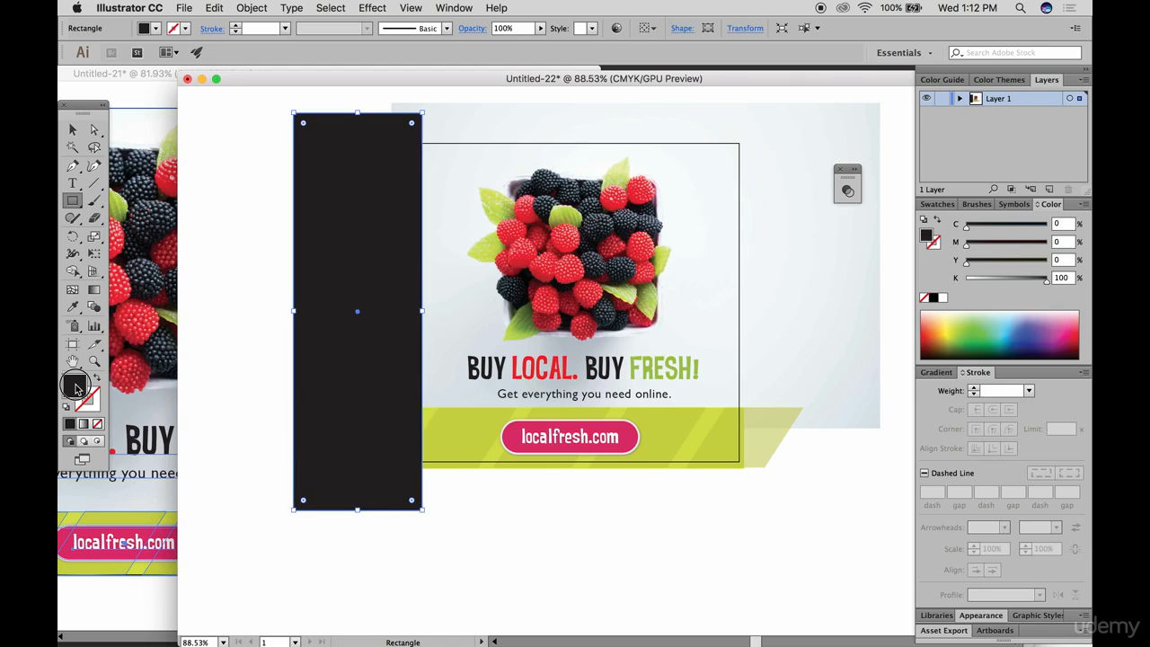
double_click(77, 388)
left_click_drag(593, 375, 552, 325)
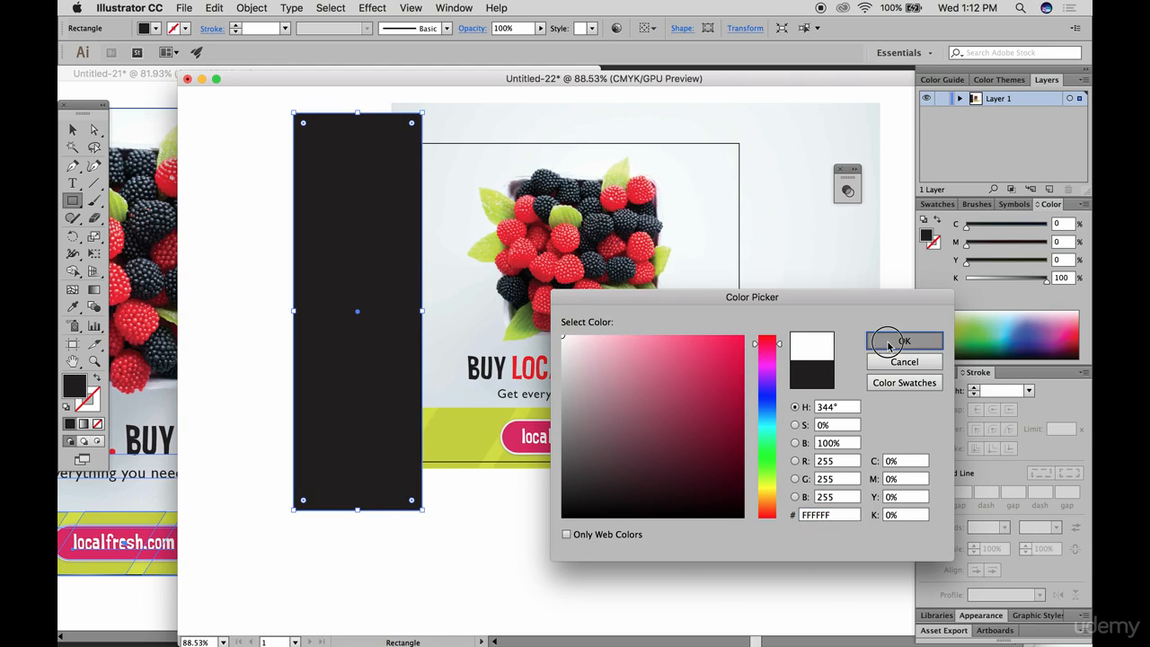
left_click(902, 341)
Draw more white rectangles to cover the artwork overhanging the artboard's bottom, right and top edges
left_click_drag(376, 557, 796, 461)
scroll(795, 461, "right", 2)
scroll(796, 462, "right", 2)
left_click_drag(832, 521, 686, 128)
left_click_drag(852, 97, 334, 153)
left_click(72, 129)
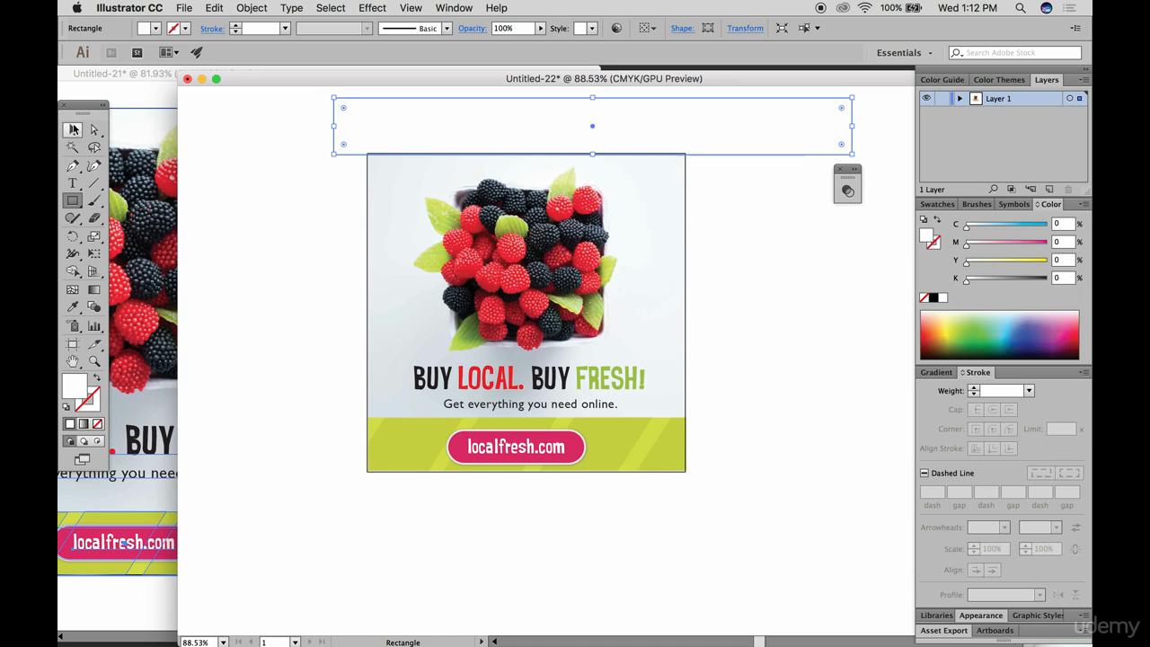
left_click(191, 152)
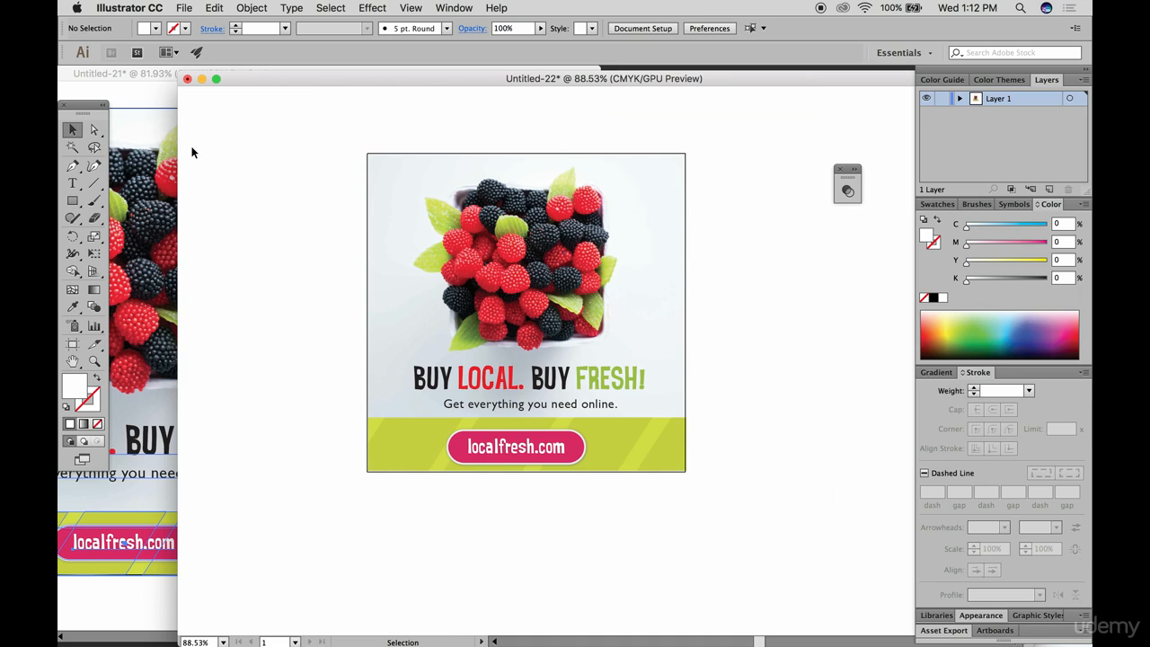
Draw a rectangle about 499 × 151 px spanning the artboard's width over the berries and fill it with crimson red
left_click(73, 200)
left_click_drag(368, 167, 685, 265)
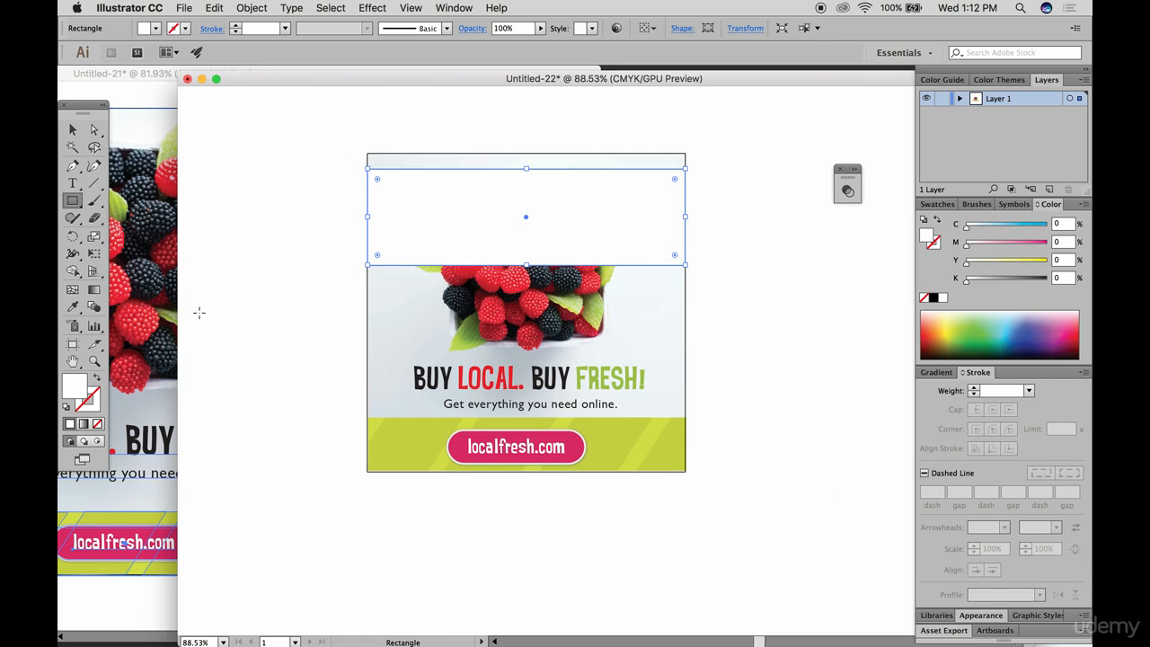
double_click(75, 384)
mouse_move(724, 361)
left_mouse_down()
mouse_move(731, 368)
mouse_move(742, 348)
left_mouse_up()
left_click(904, 341)
Center the red rectangle, headline, tagline and button horizontally on each other, and shift them together to fit the artboard's width
left_click(74, 130)
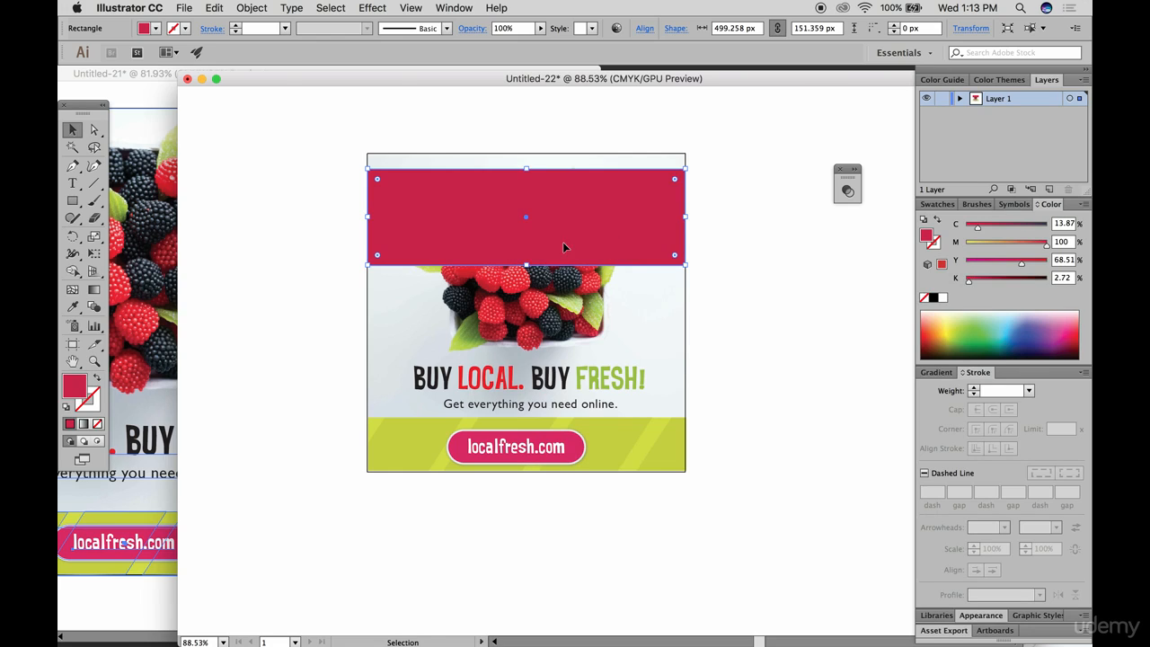
left_click(572, 381, "shift")
left_click(572, 406, "shift")
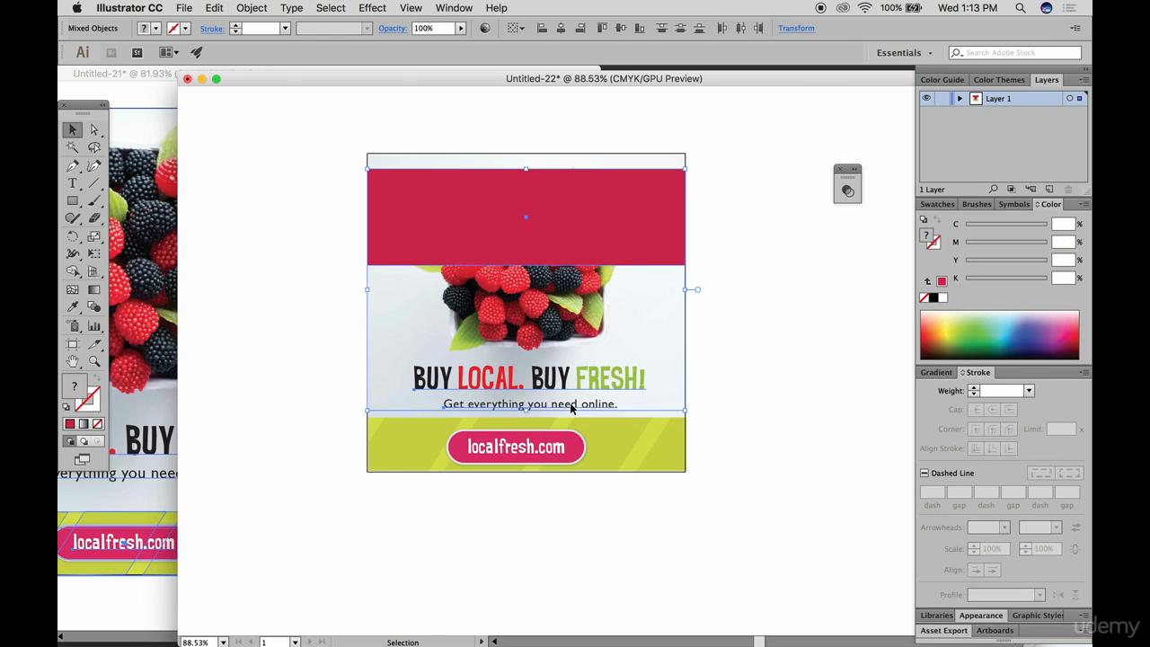
left_click(579, 442, "shift")
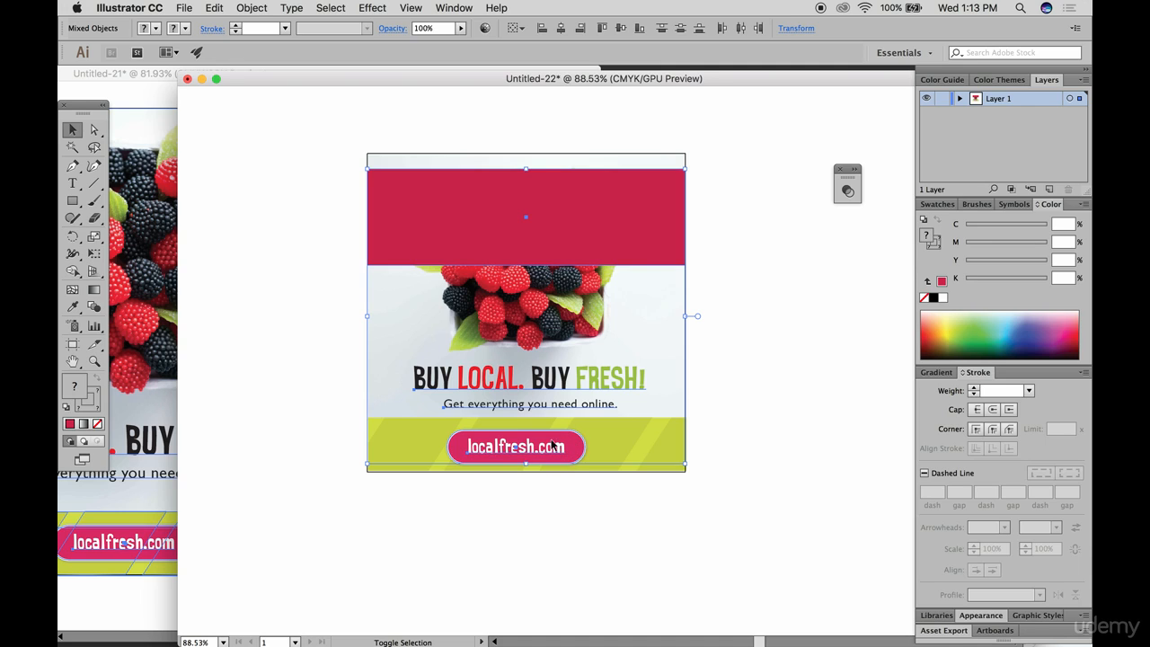
left_click(561, 28)
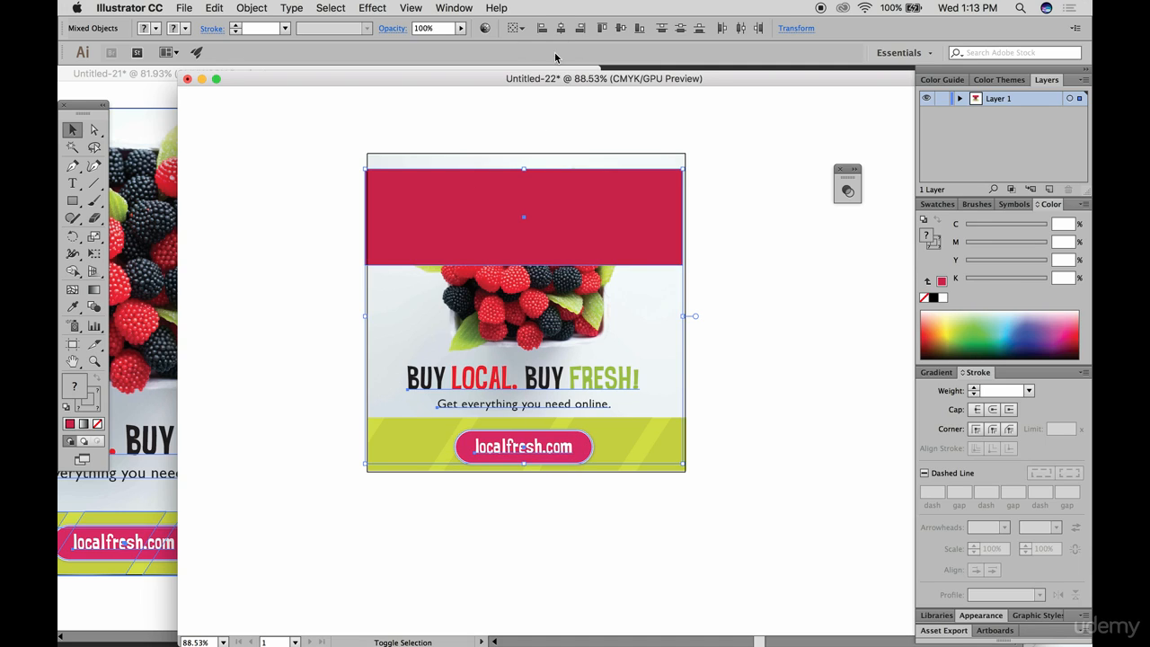
left_click_drag(447, 195, 451, 195)
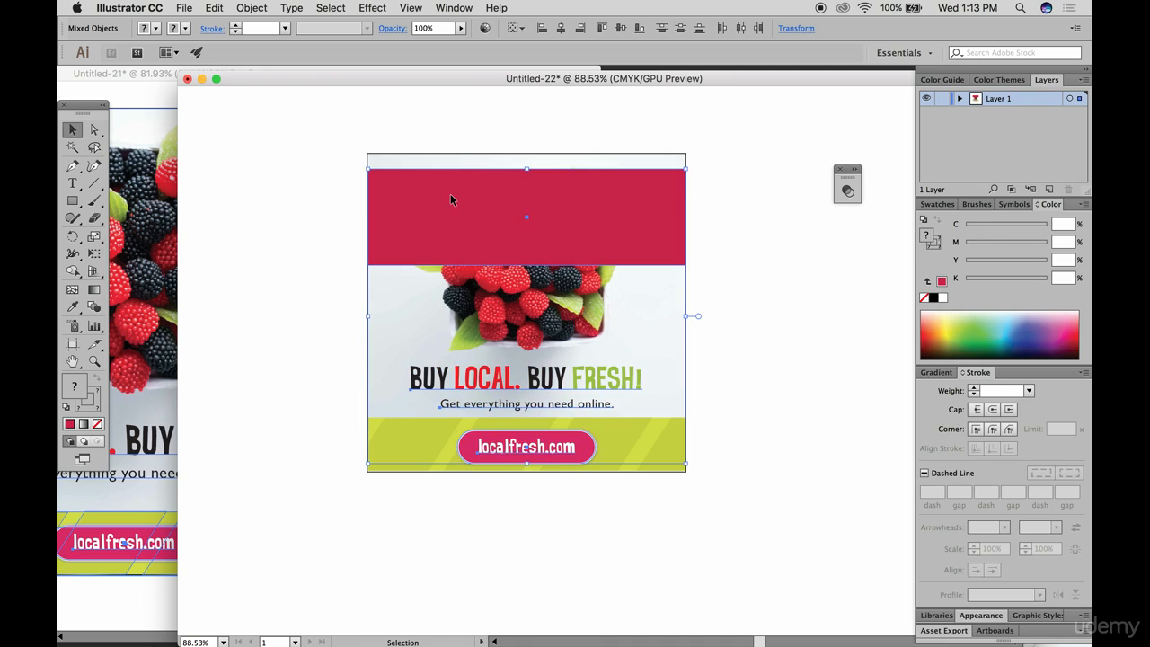
Delete the red alignment rectangle covering the berries
left_click(786, 238)
left_click(601, 226)
key("Delete")
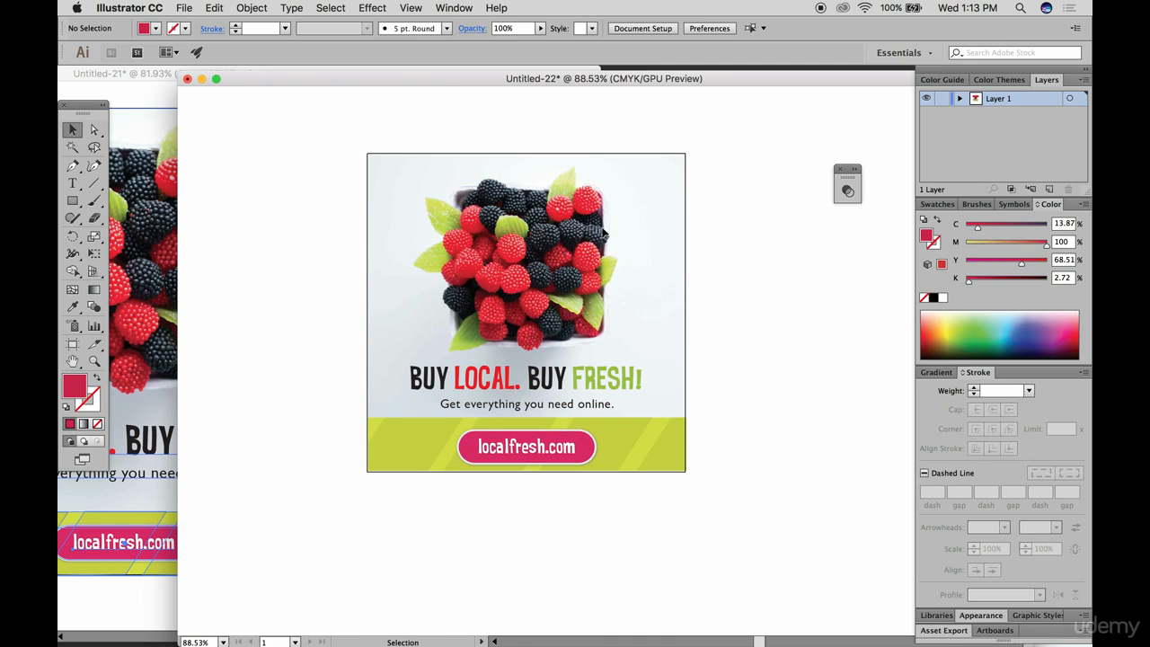
Export the square design to the Desktop as the JPEG Untitled-22 using the RGB color model
left_click(187, 7)
mouse_move(246, 242)
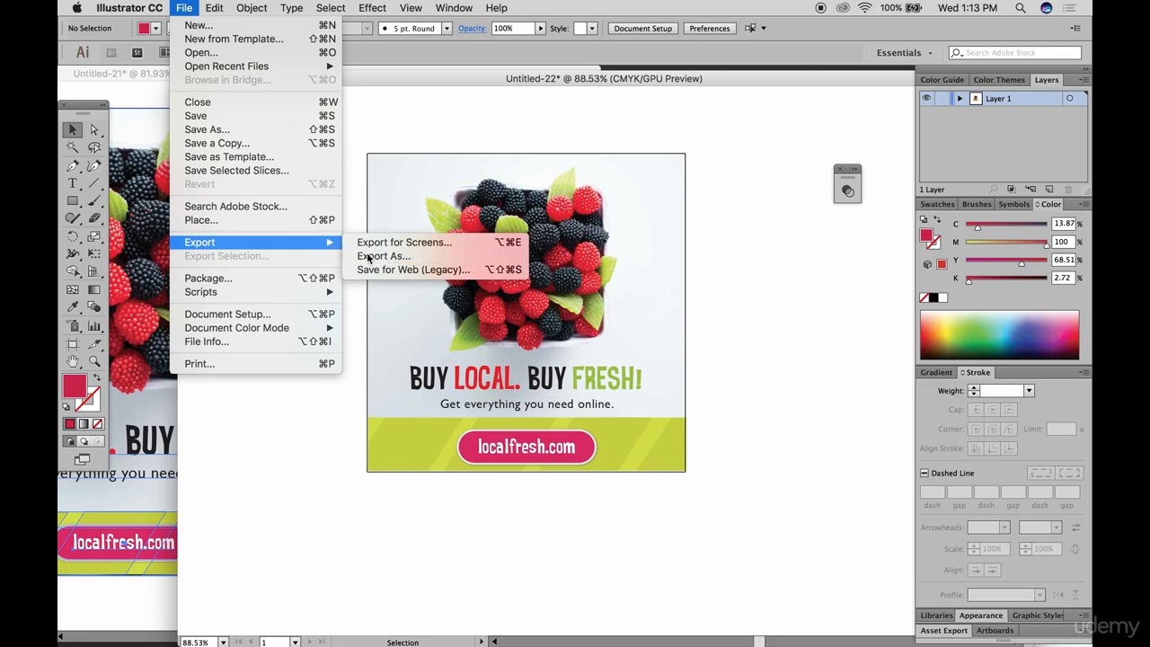
left_click(368, 257)
left_click(510, 577)
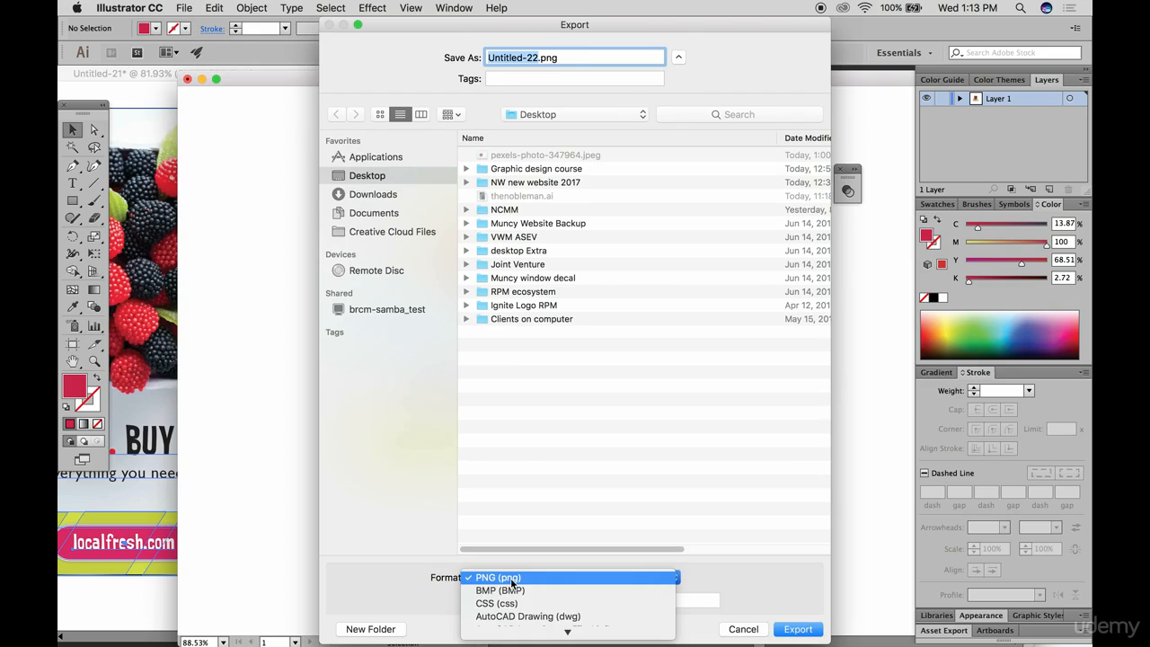
scroll(510, 578, "down", 5)
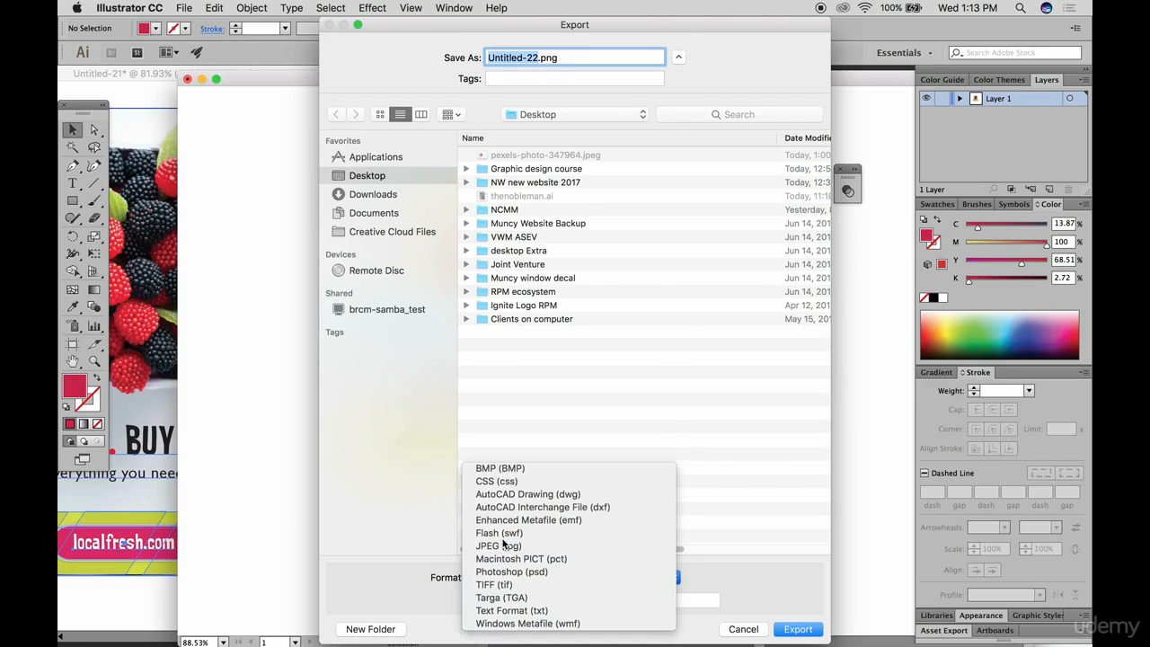
left_click(503, 543)
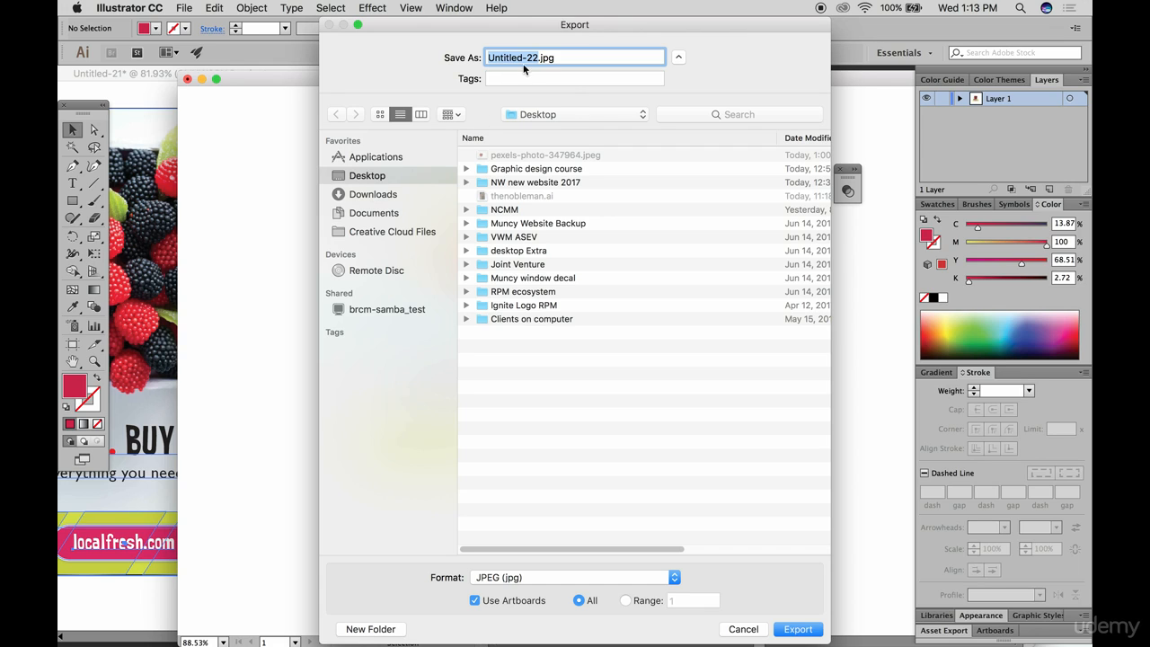
key("Return")
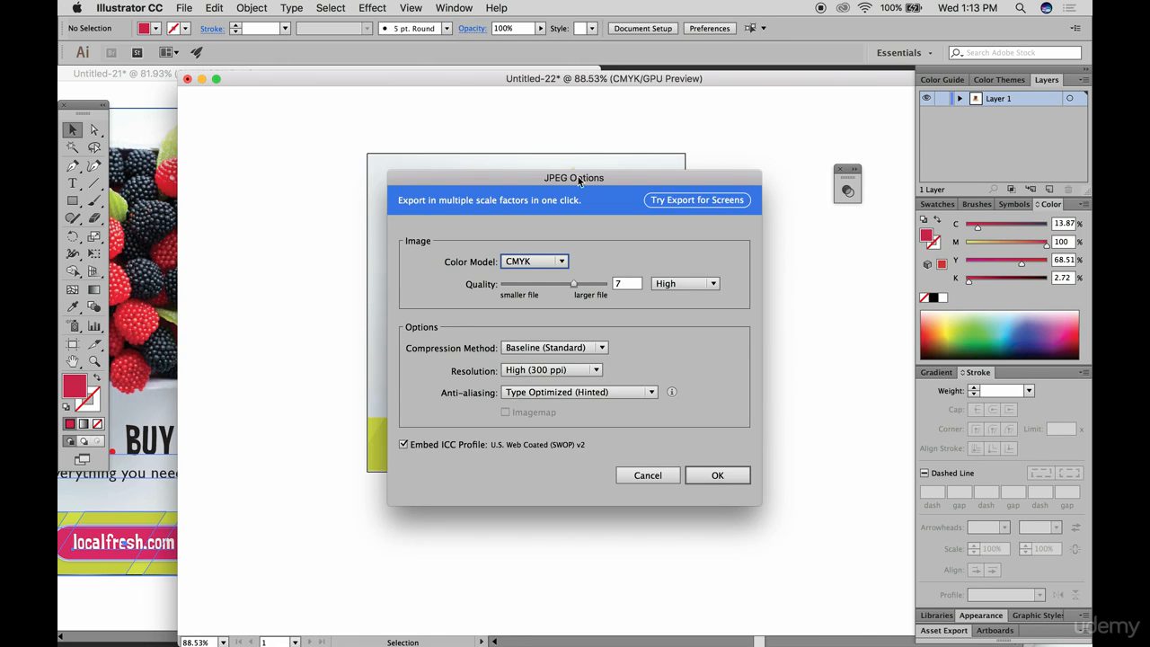
left_click(531, 261)
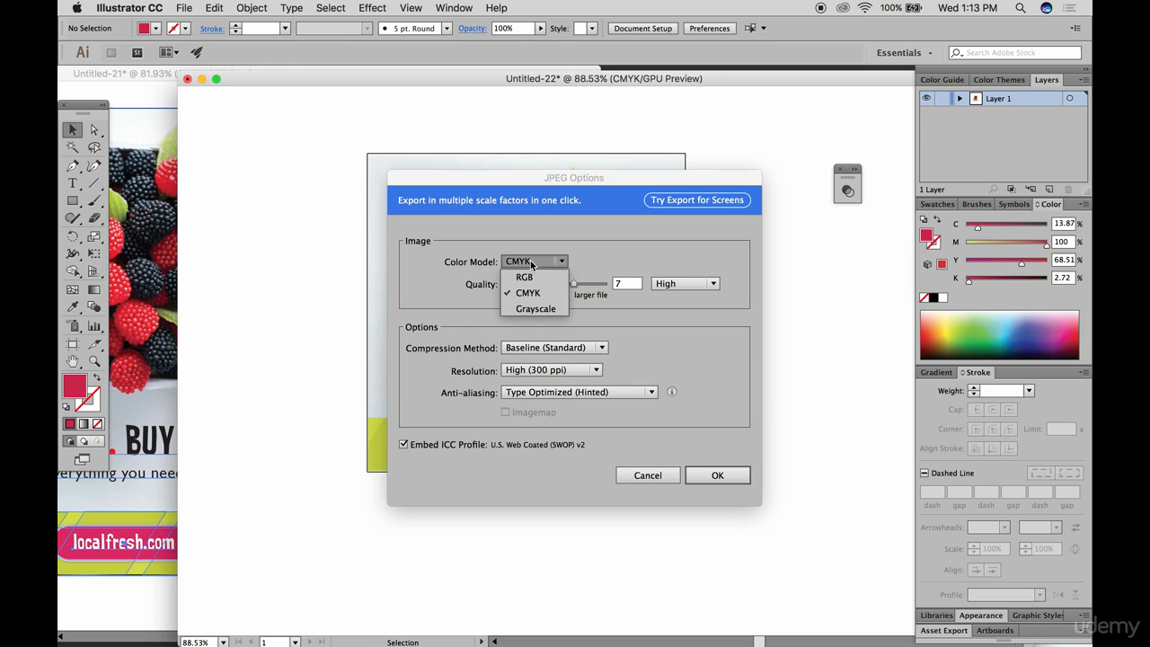
left_click(525, 274)
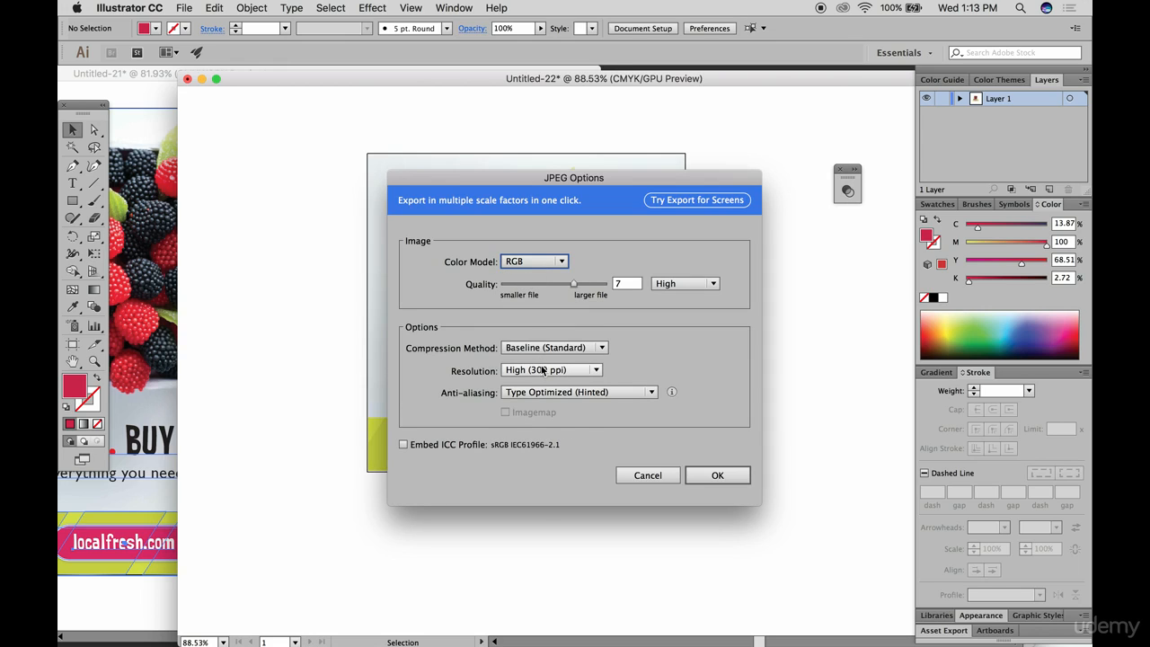
left_click(722, 475)
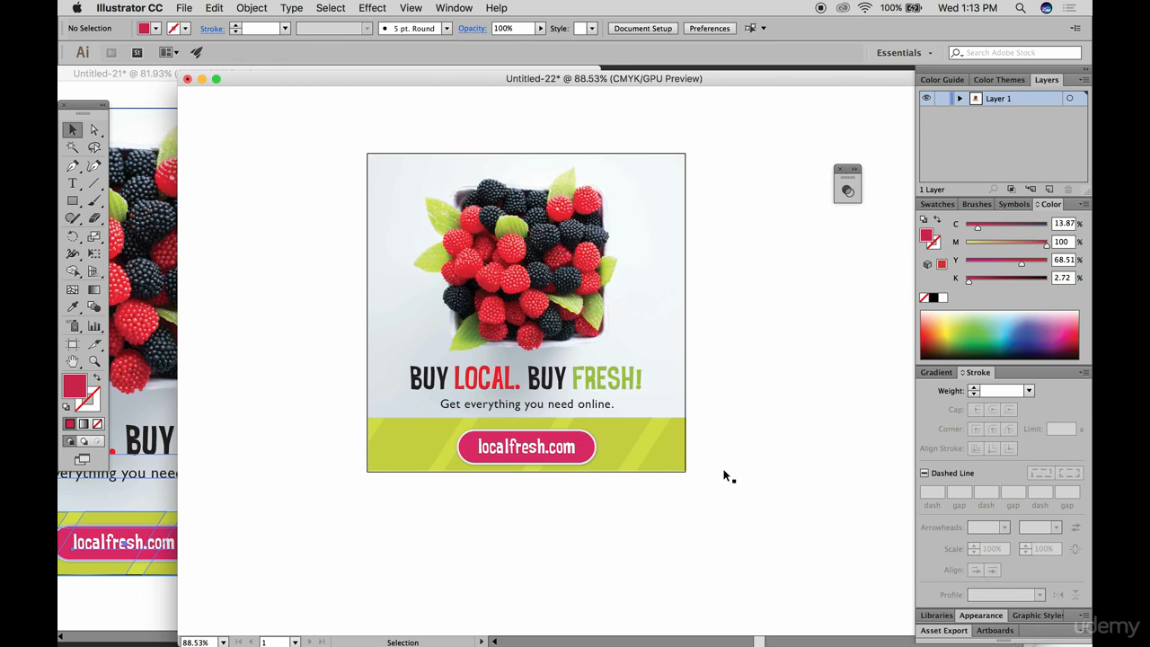
Open the exported Untitled-22-01.jpg from the Desktop in Finder to check it, and close the preview
left_click(292, 624)
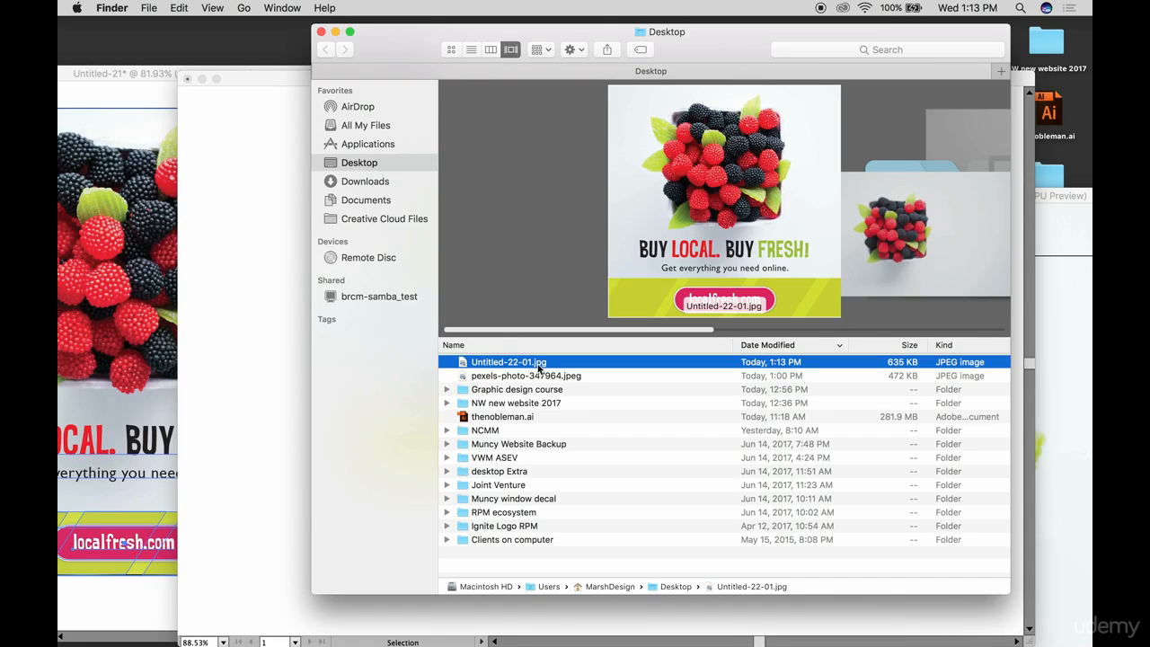
double_click(538, 363)
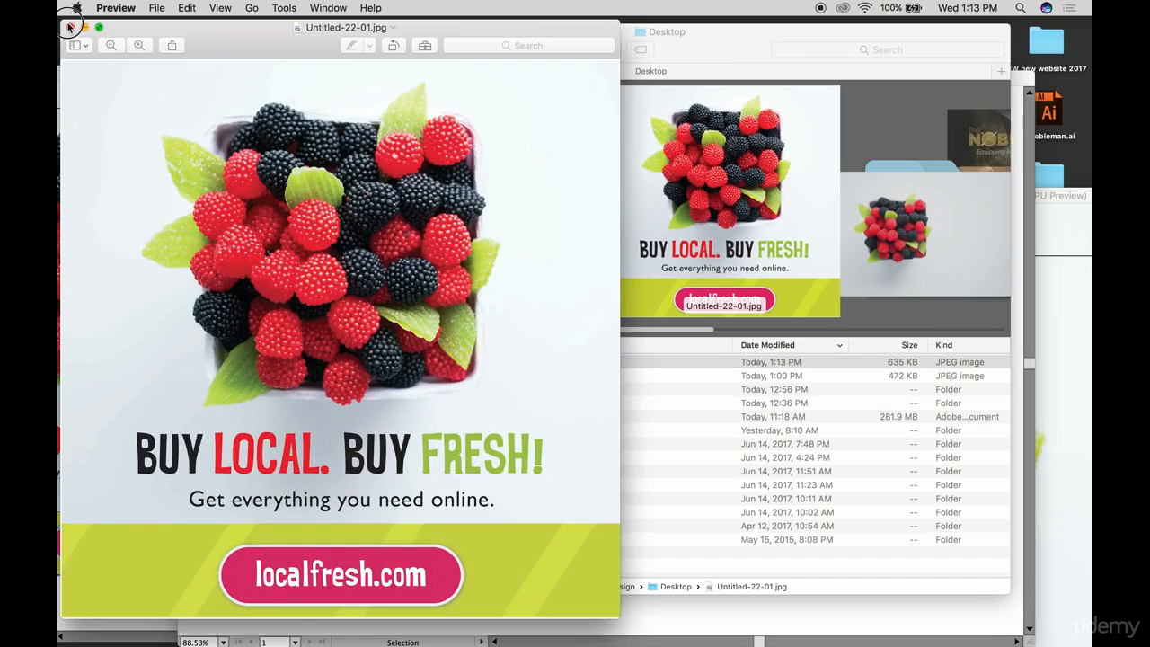
left_click(69, 27)
Return to the Untitled-21 flyer in Illustrator and convert its selected text to outlines
left_click(258, 189)
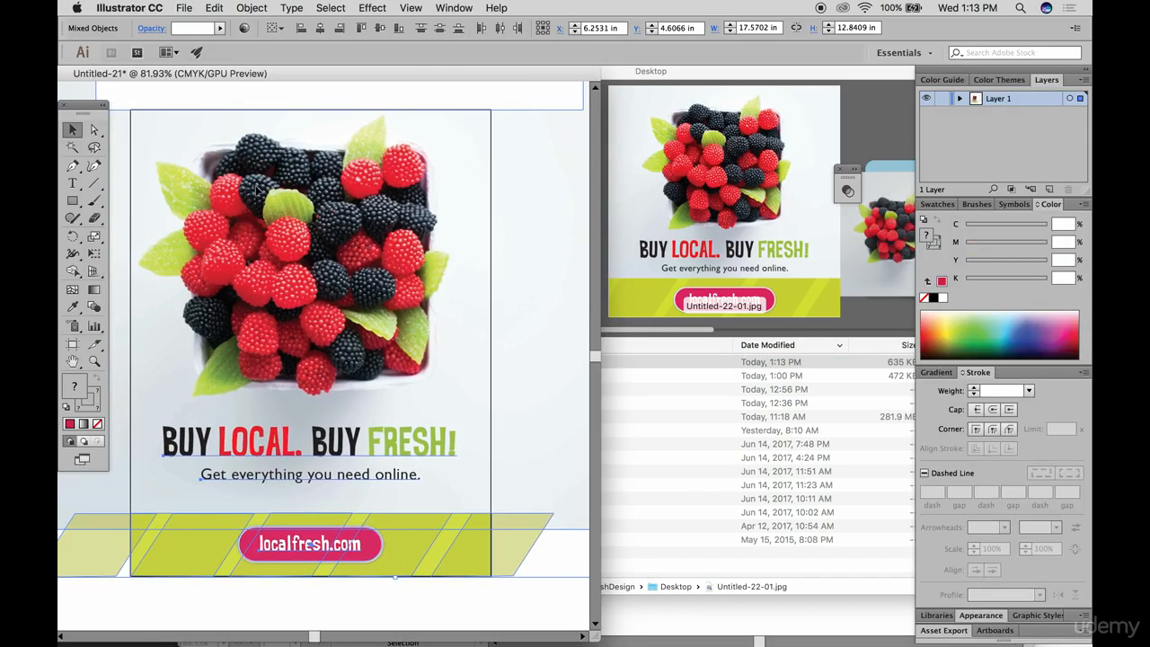
scroll(258, 189, "left", 2)
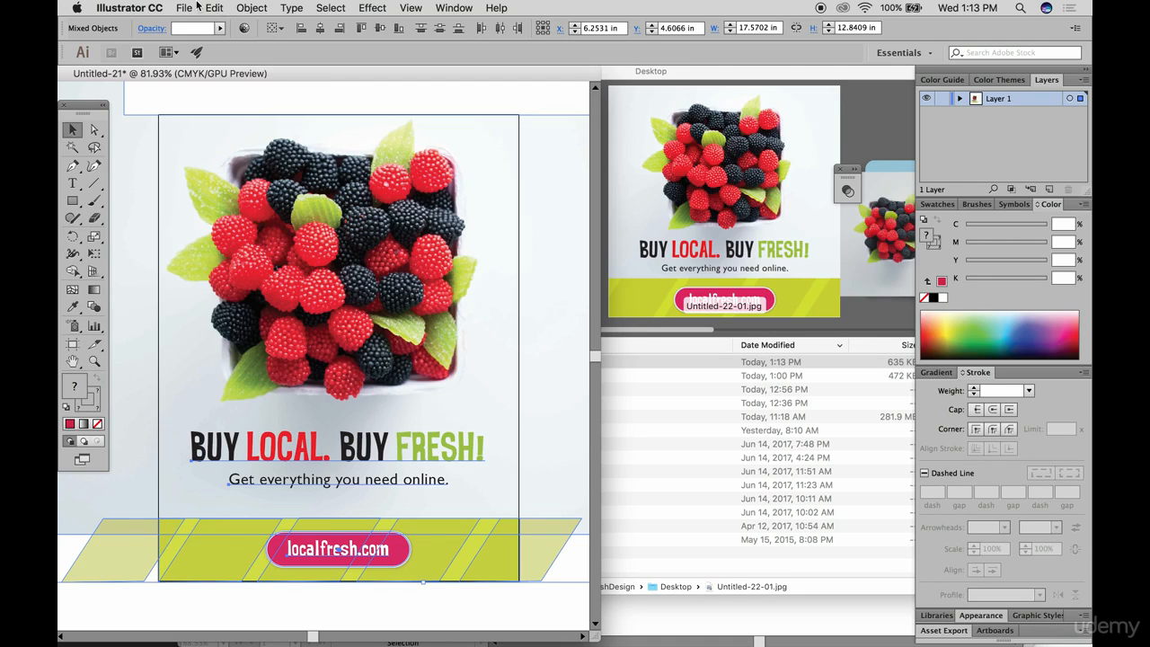
left_click(330, 7)
left_click(323, 7)
left_click(315, 7)
mouse_move(291, 8)
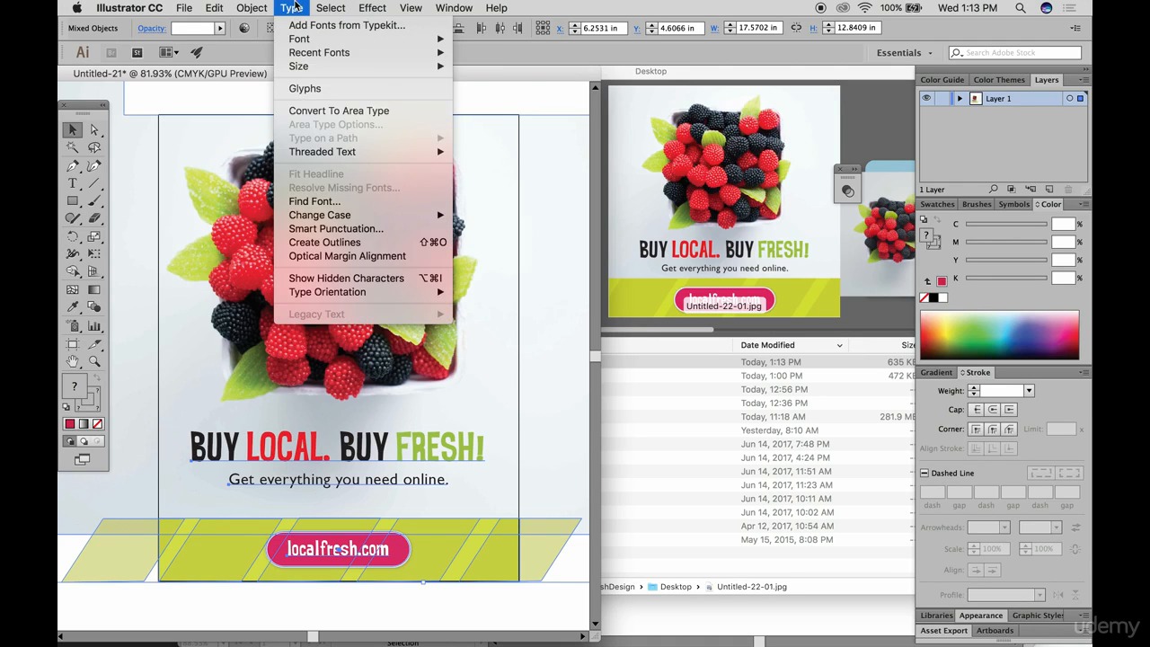
left_click(316, 241)
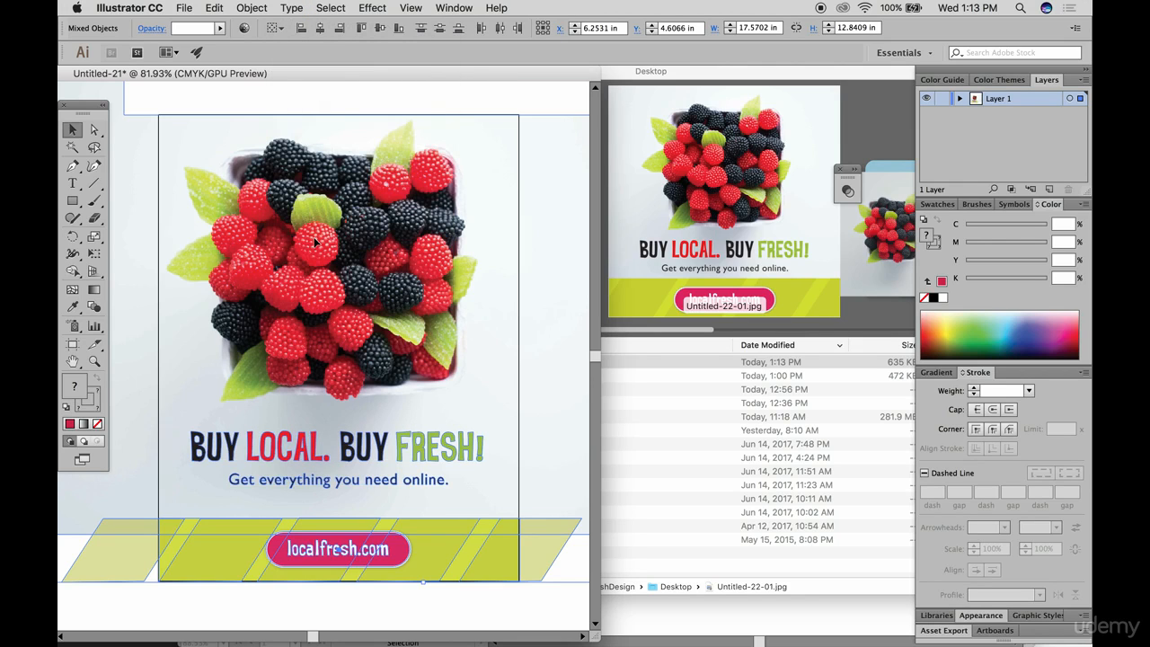
Save the flyer to the Desktop as the Adobe PDF Untitled-21.pdf with Preserve Illustrator Editing Capabilities turned off
left_click(183, 7)
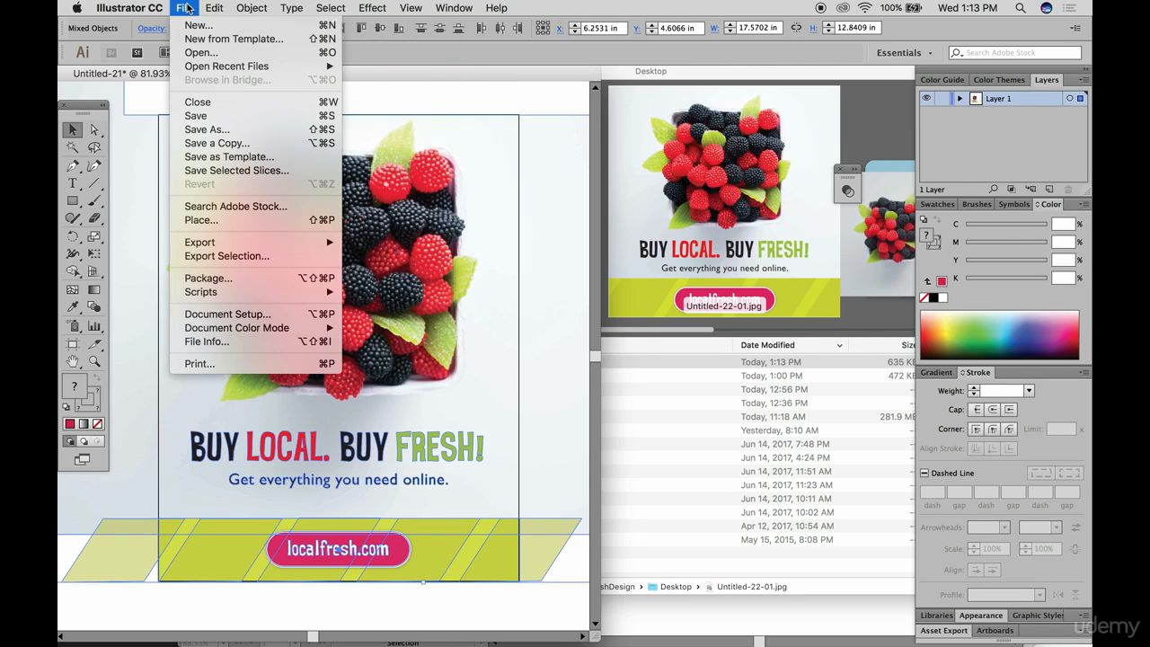
left_click(208, 129)
left_click(525, 578)
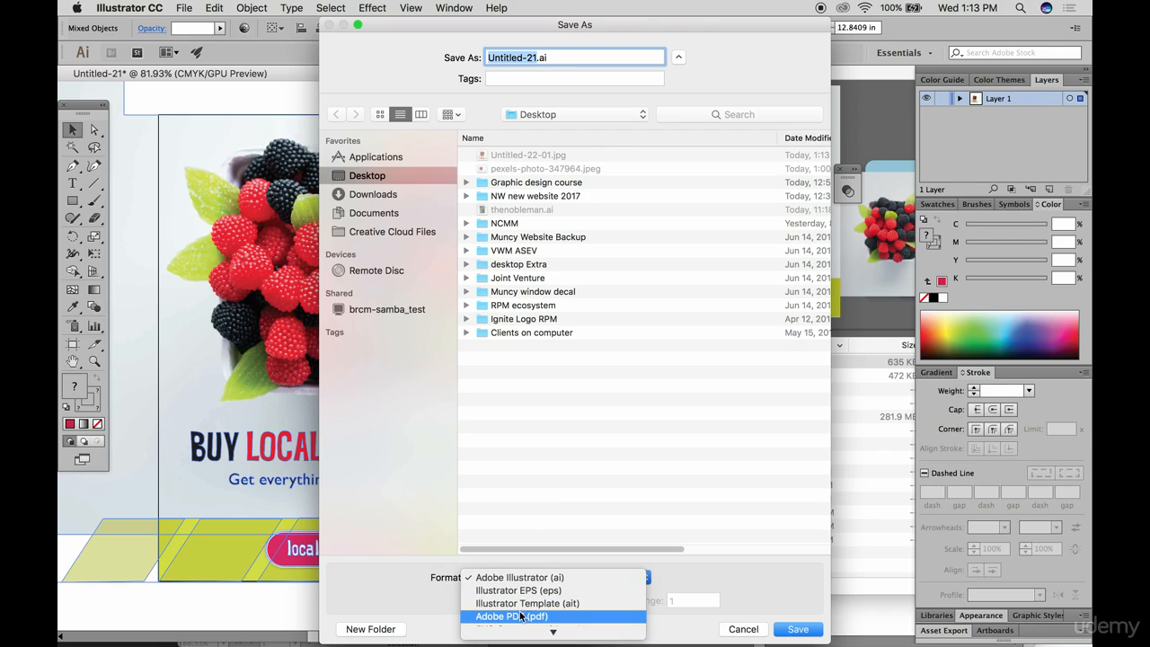
left_click(519, 598)
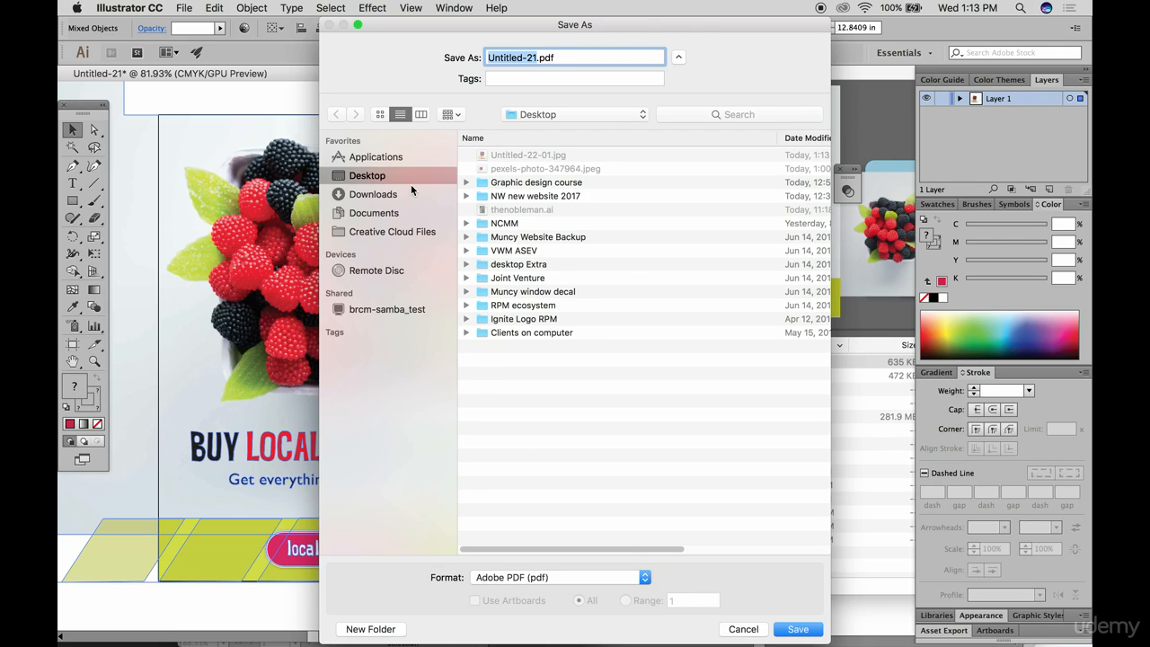
key("Return")
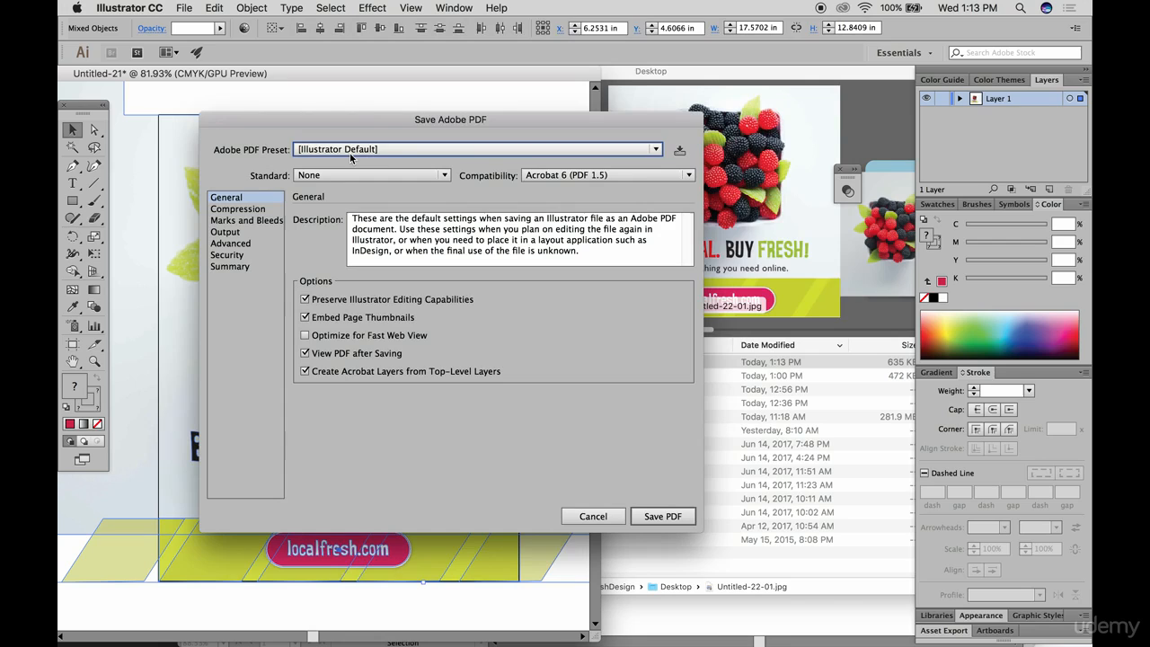
left_click(304, 300)
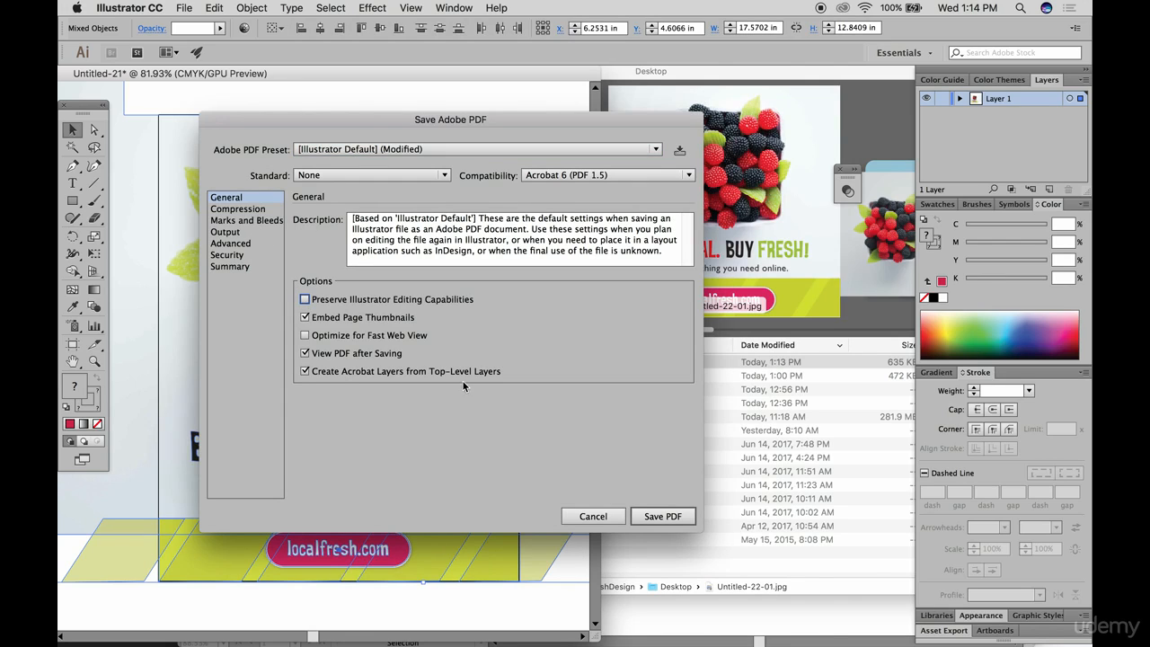
left_click(633, 518)
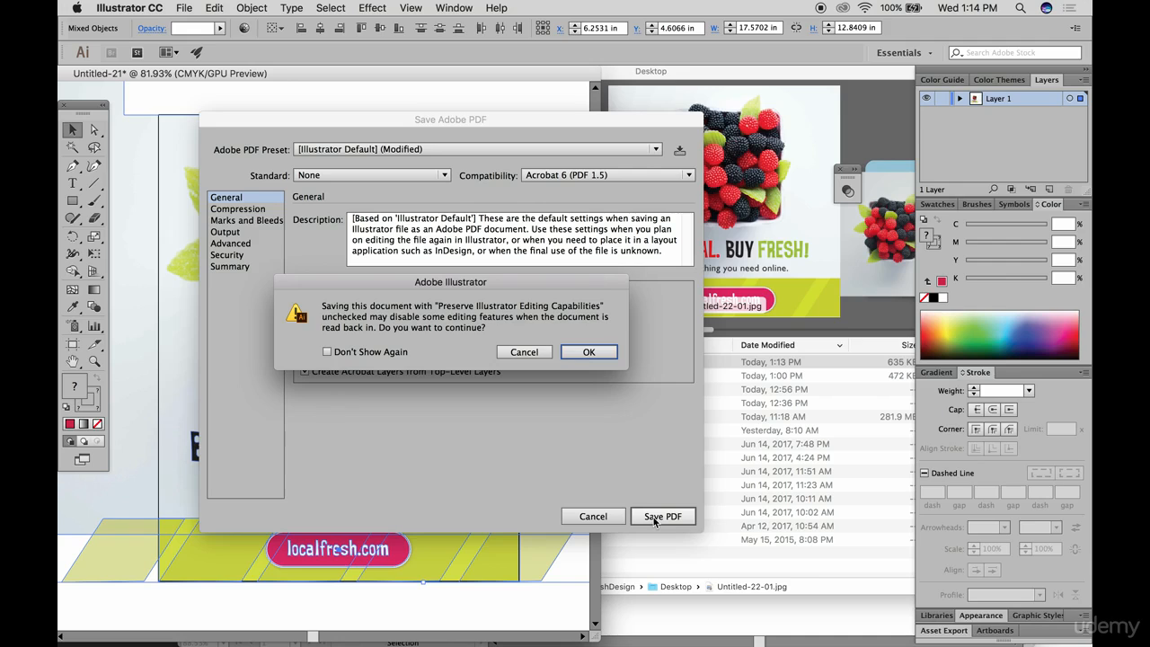
left_click(588, 353)
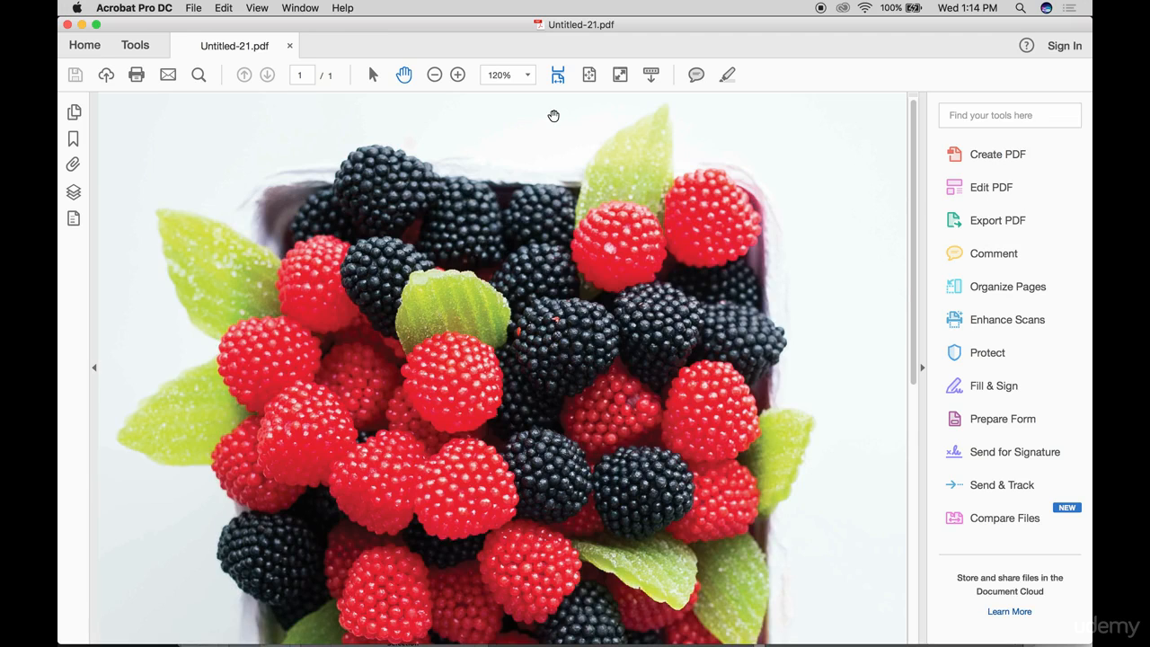
Reduce the PDF's zoom in Acrobat to 75% and on to 50% to check the whole flyer page
left_click(528, 75)
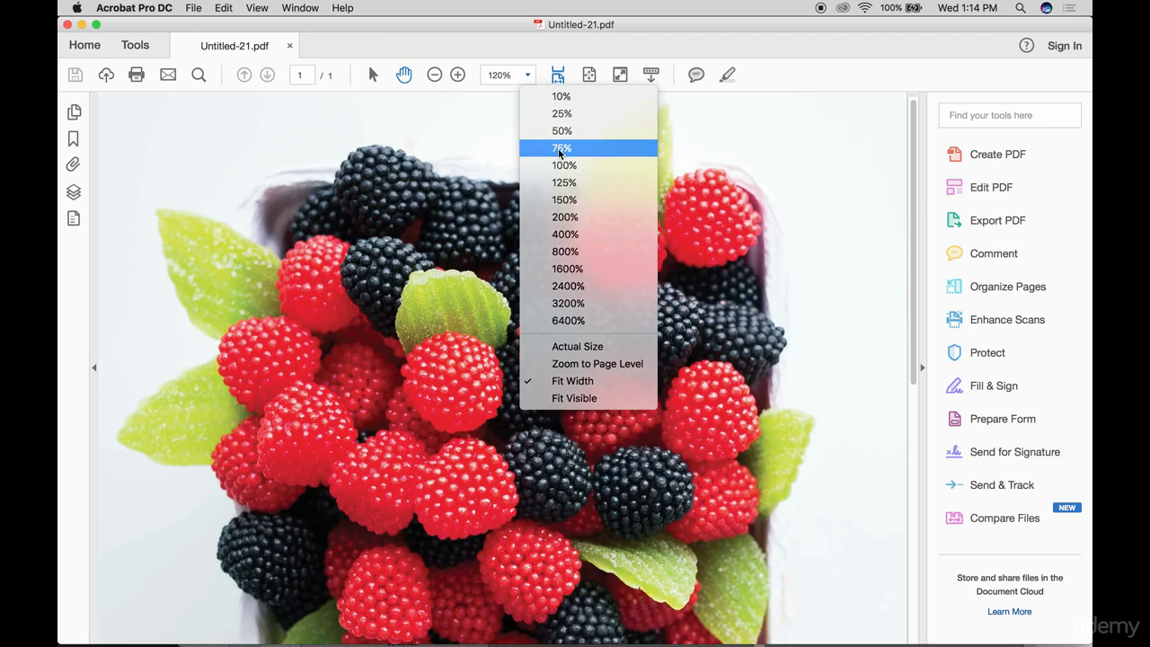
left_click(558, 153)
left_click(528, 76)
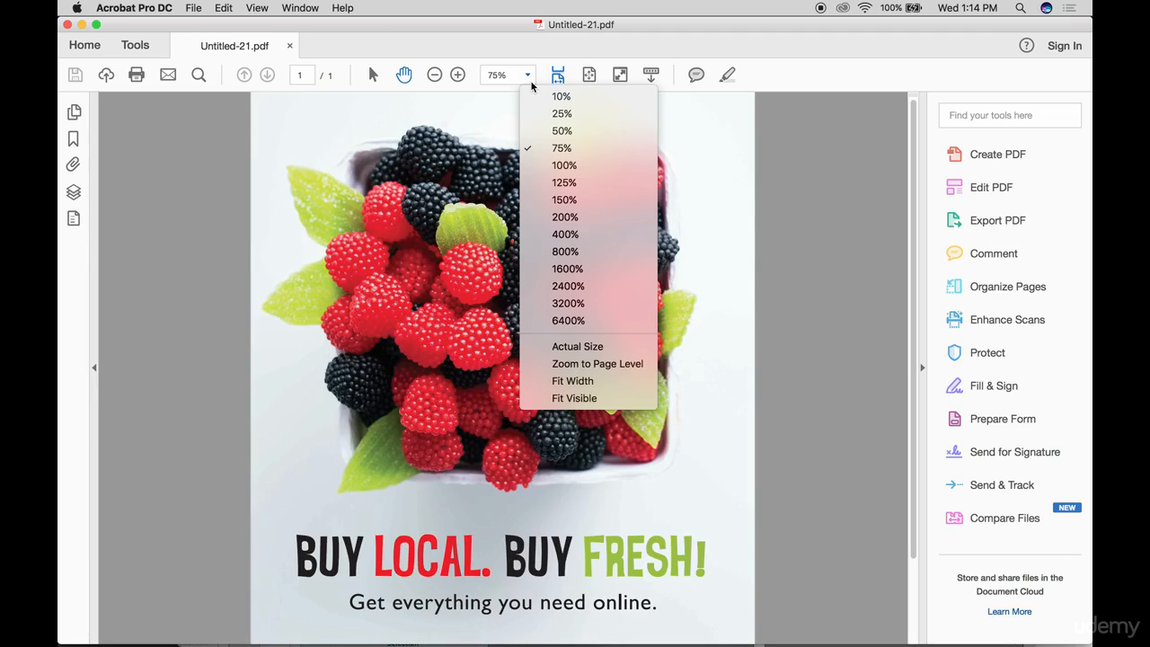
left_click(543, 132)
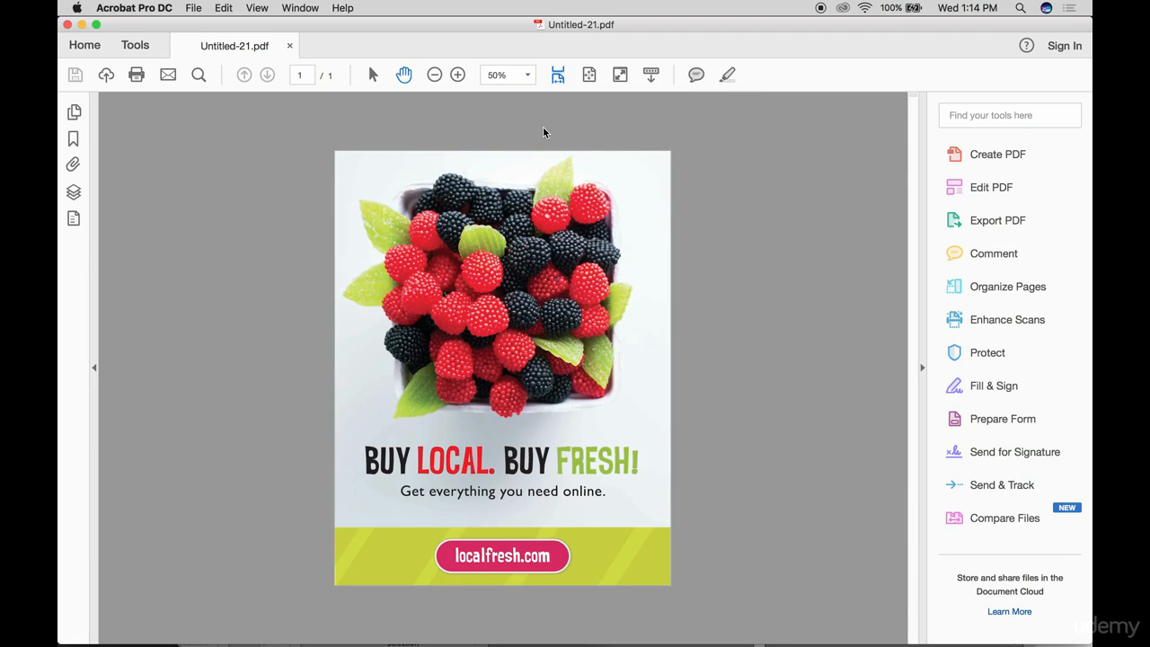